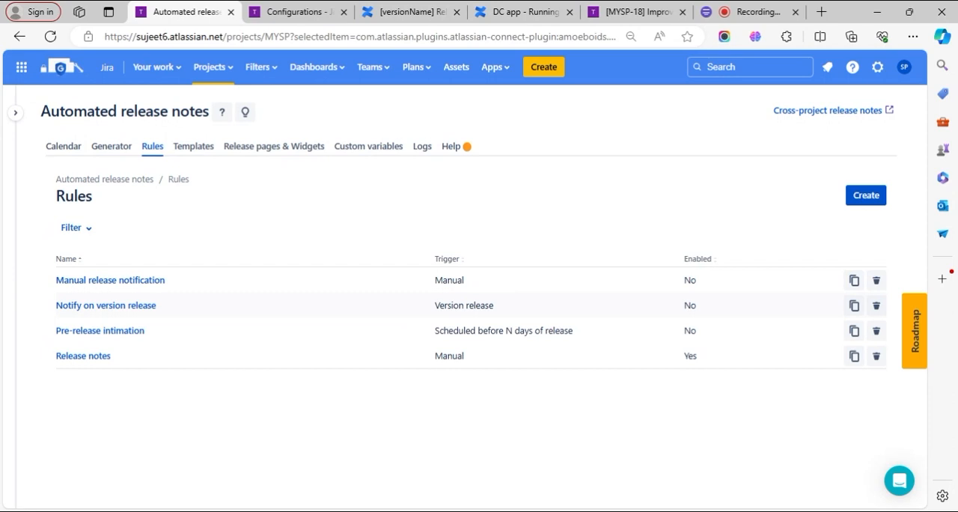
- Switch to the Confluence site and open its marketplace page for finding new apps
left_click(292, 13)
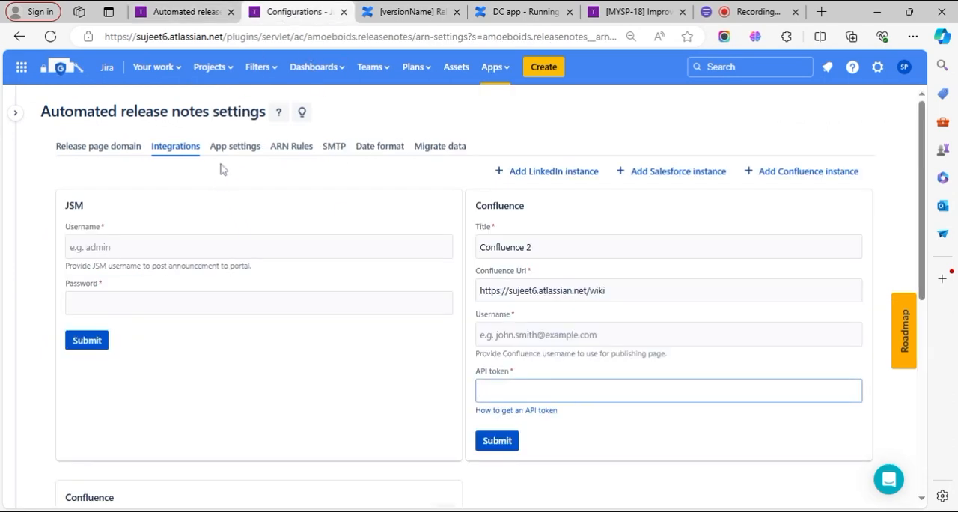
left_click(390, 13)
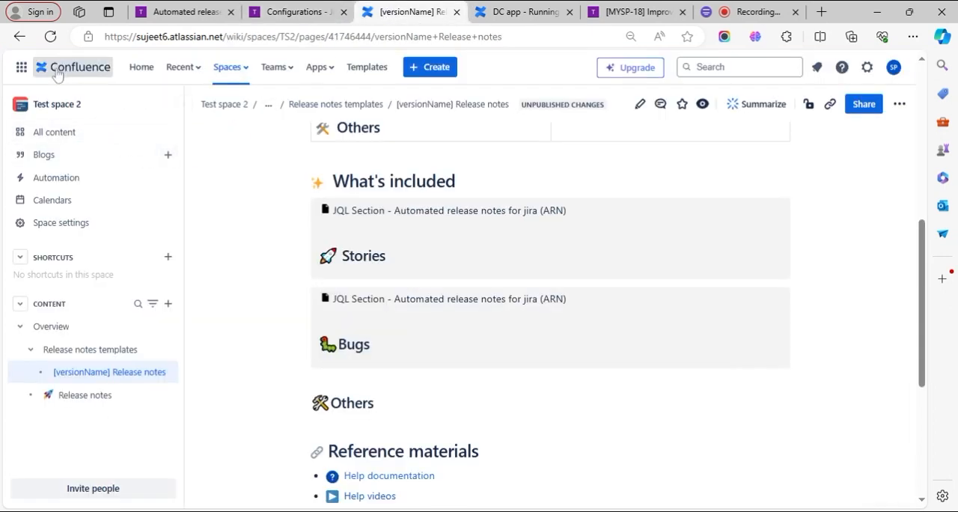
scroll(234, 217, "up", 10)
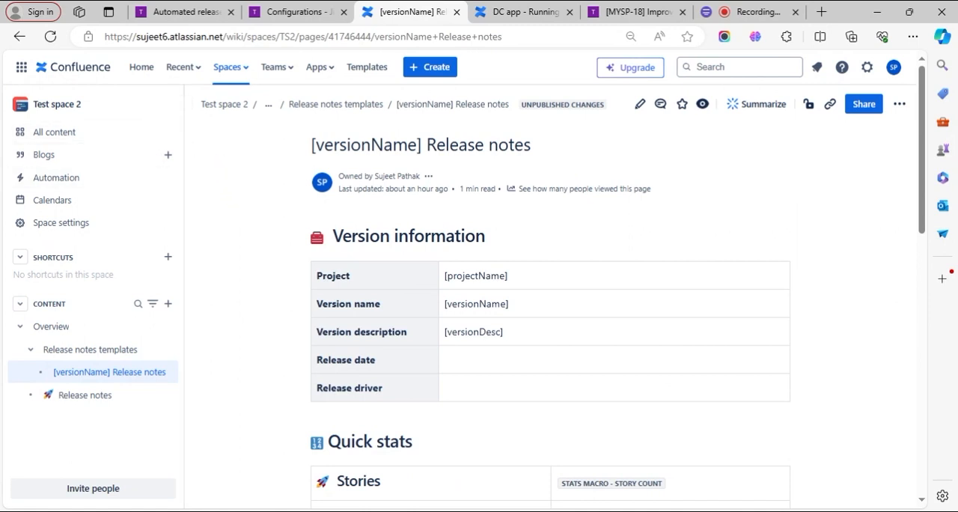
left_click(320, 68)
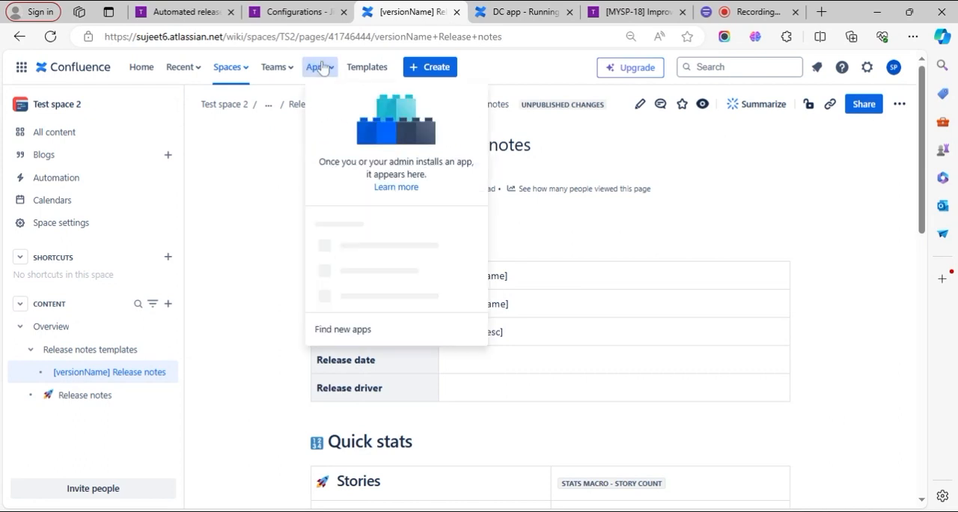
left_click(340, 358)
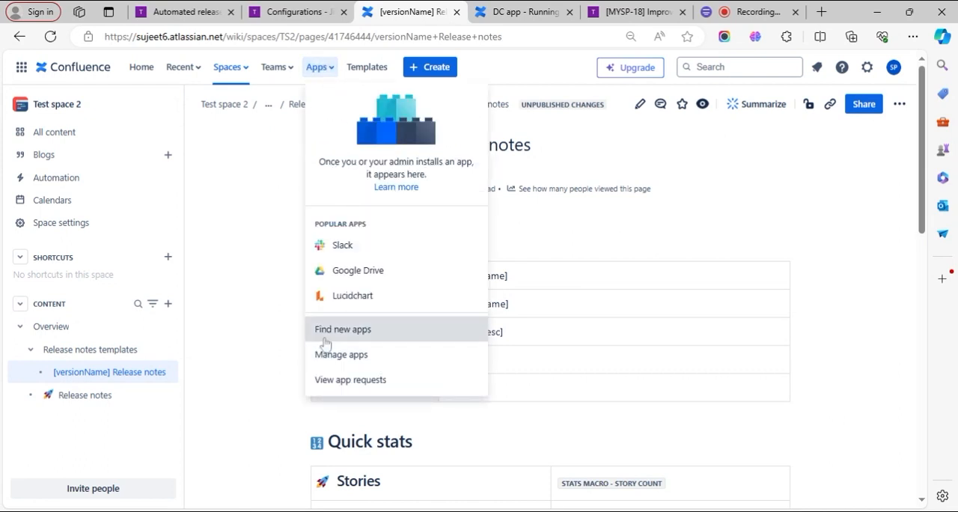
left_click(325, 338)
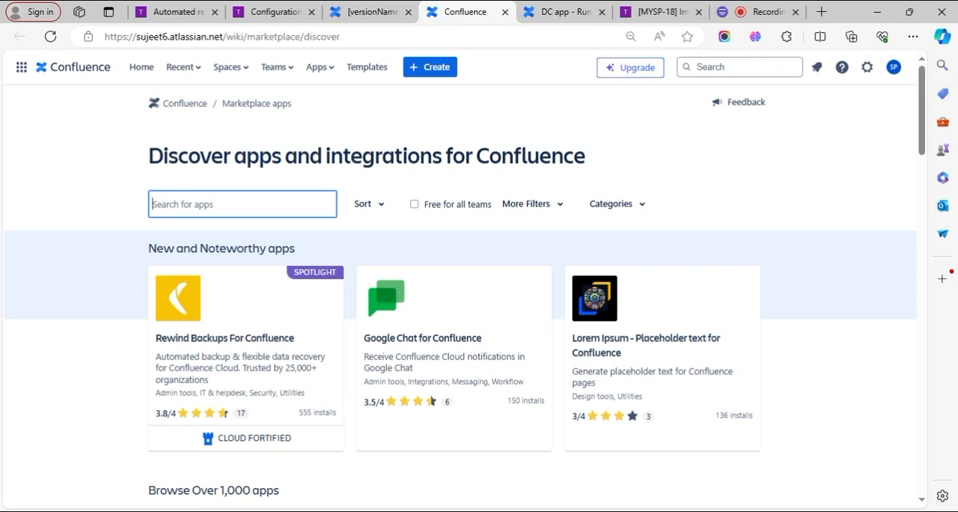
- Search the Confluence marketplace for ARN and open the ARN Confluence Helper App's details page
type("ARN")
key("Return")
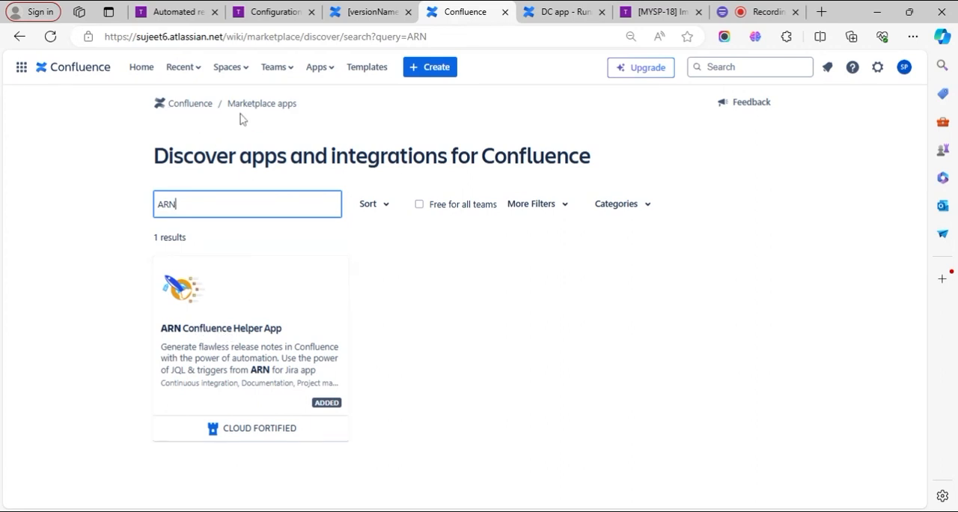
left_click(206, 338)
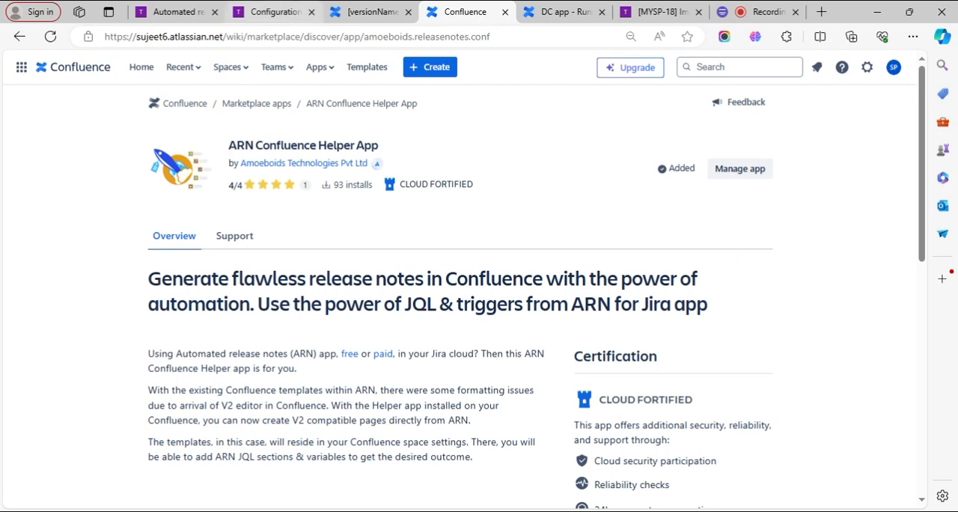
- Return to the Automated release notes settings in Jira and look through the list of installed apps and app management options
left_click(266, 9)
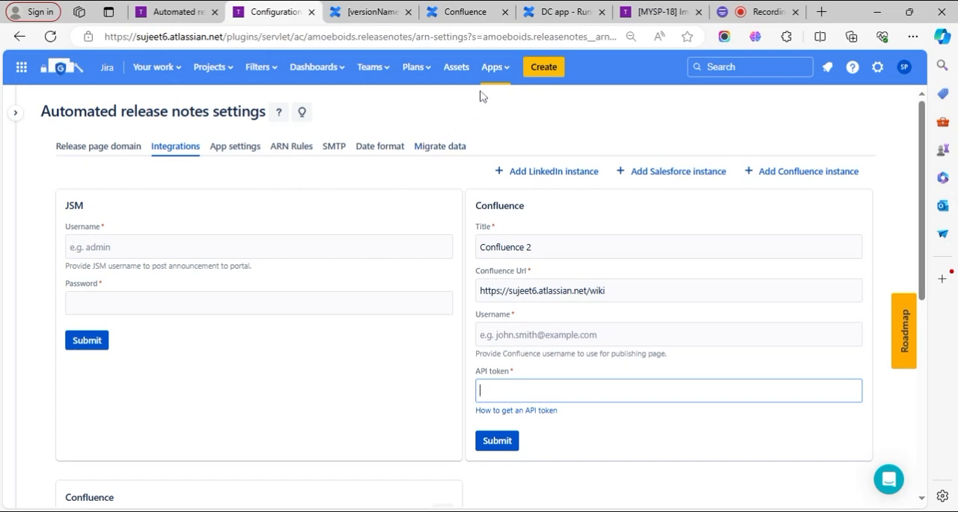
left_click(496, 69)
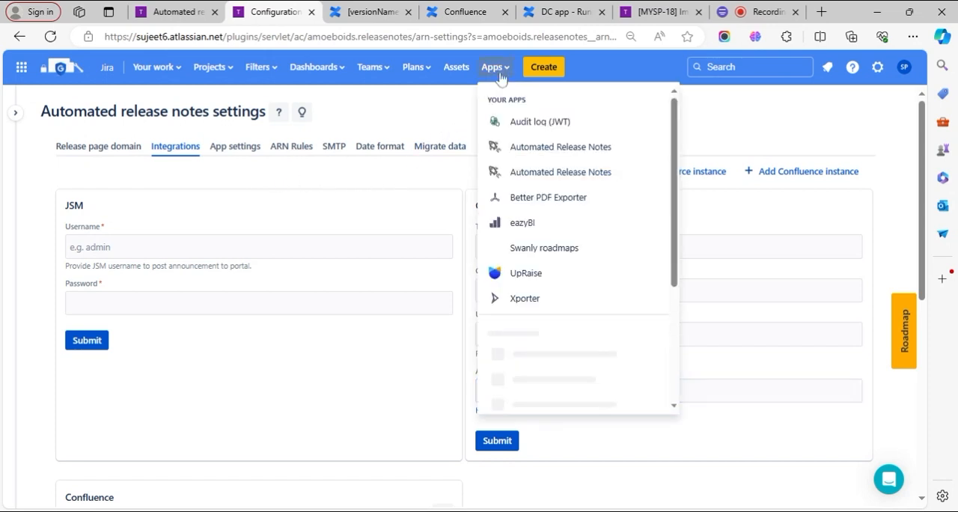
scroll(539, 221, "down", 5)
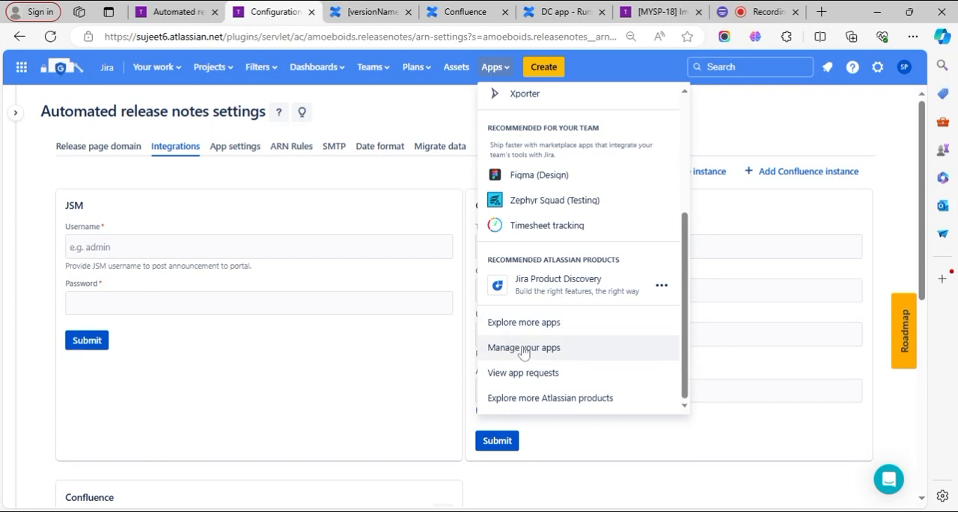
left_click(427, 127)
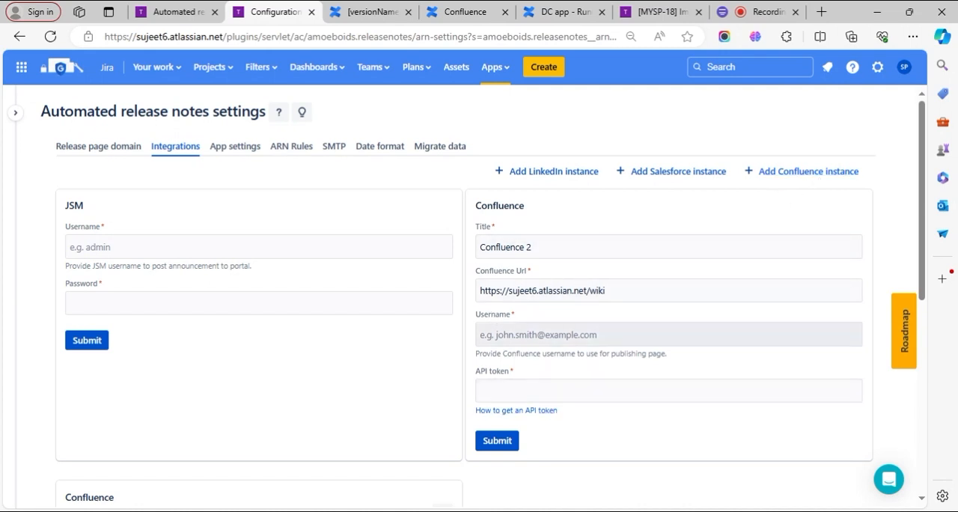
- Review the Confluence 2 instance's title and URL, comparing the URL with the base address of the open Confluence page
left_click_drag(534, 248, 479, 247)
left_click(541, 248)
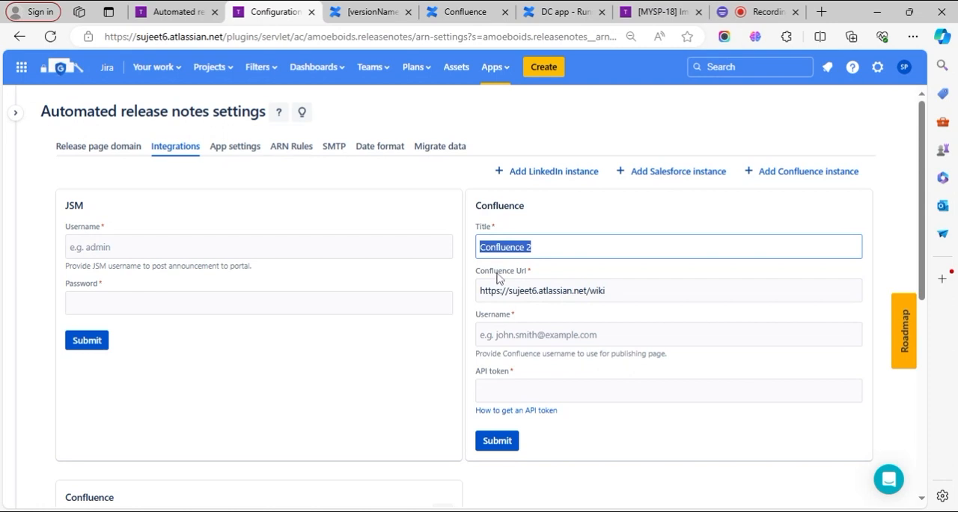
left_click(531, 291)
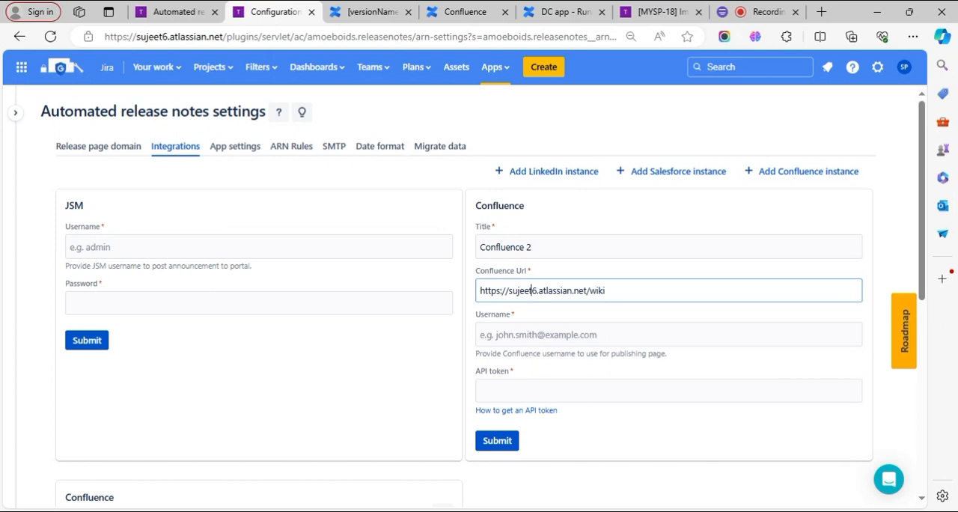
left_click(372, 11)
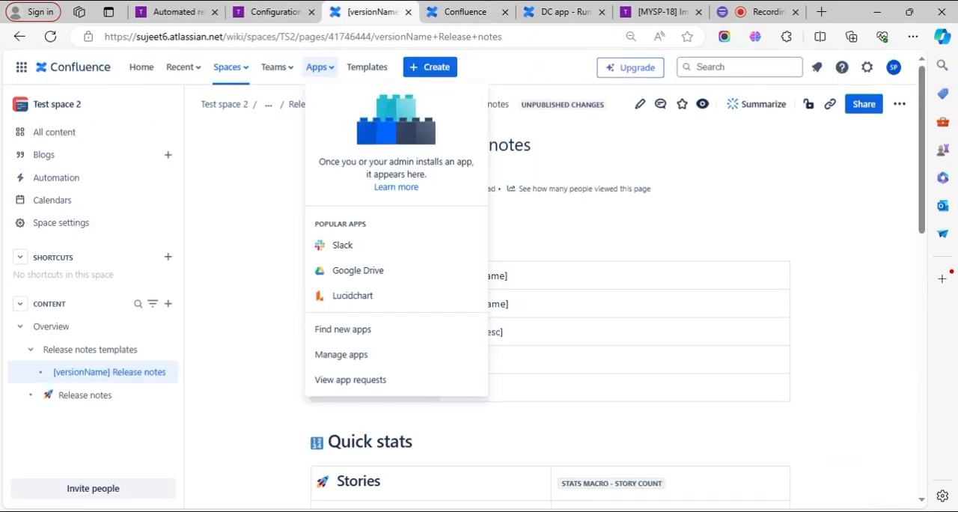
left_click_drag(244, 36, 97, 37)
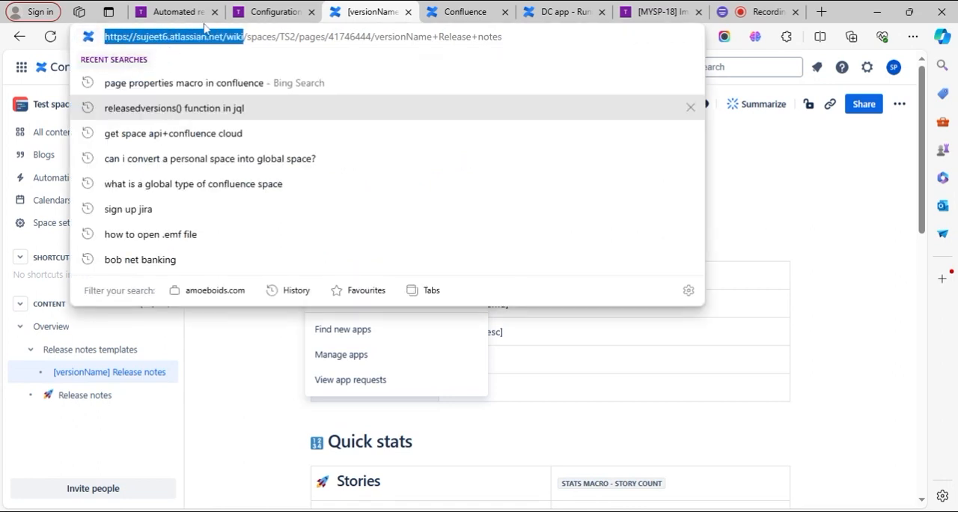
left_click(279, 6)
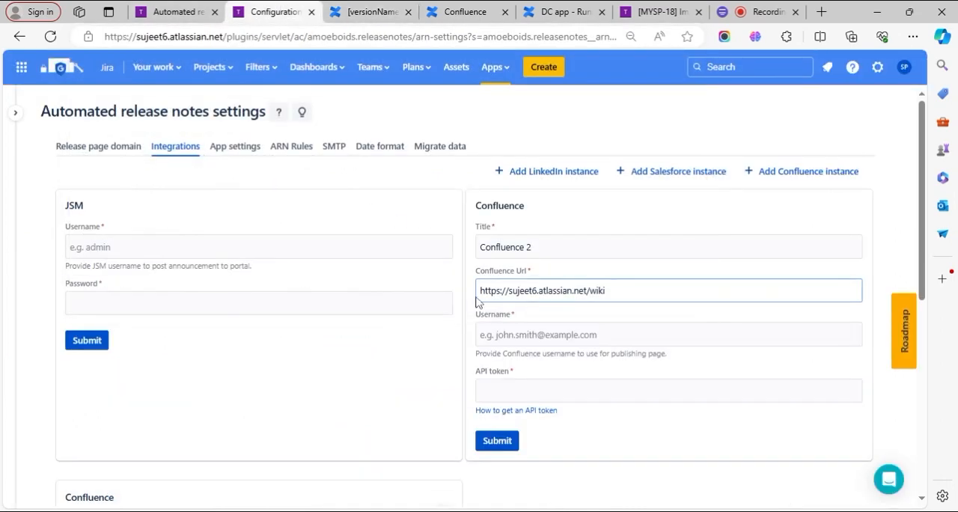
- Review the Confluence 2 connection fields for username, API token and URL, including the Atlassian help article on getting an API token
left_click(480, 335)
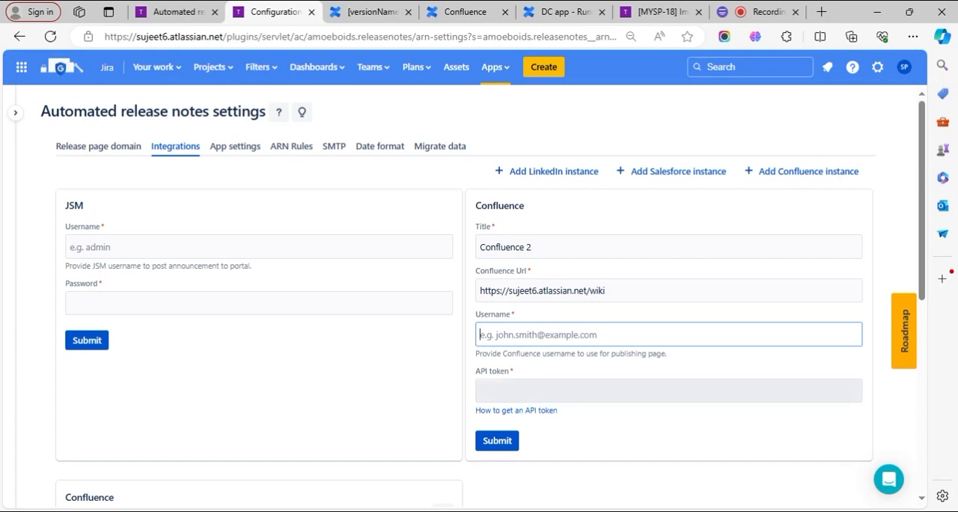
left_click(668, 391)
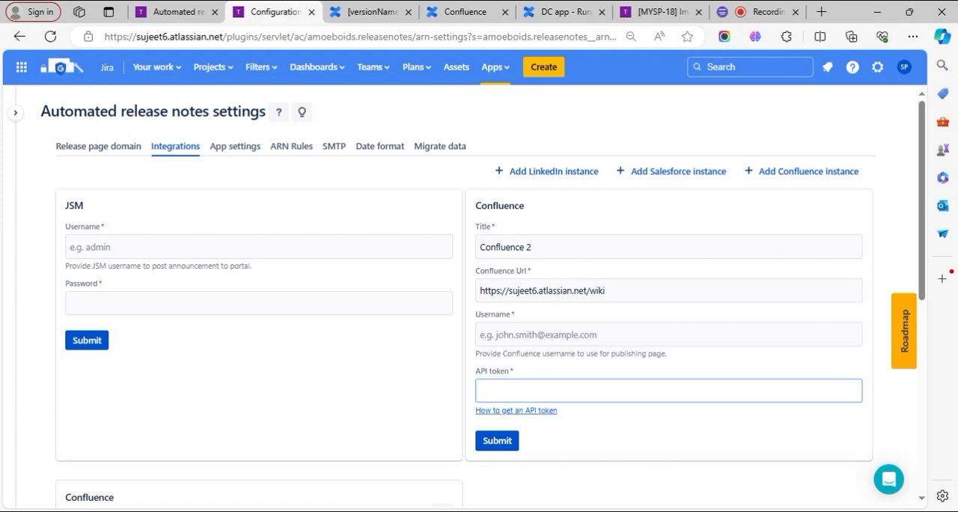
left_click(516, 410)
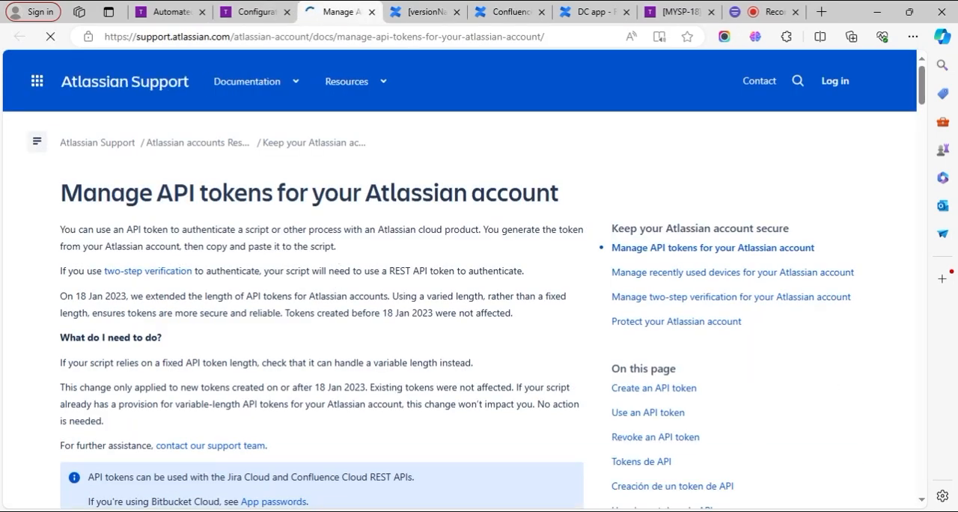
left_click(241, 14)
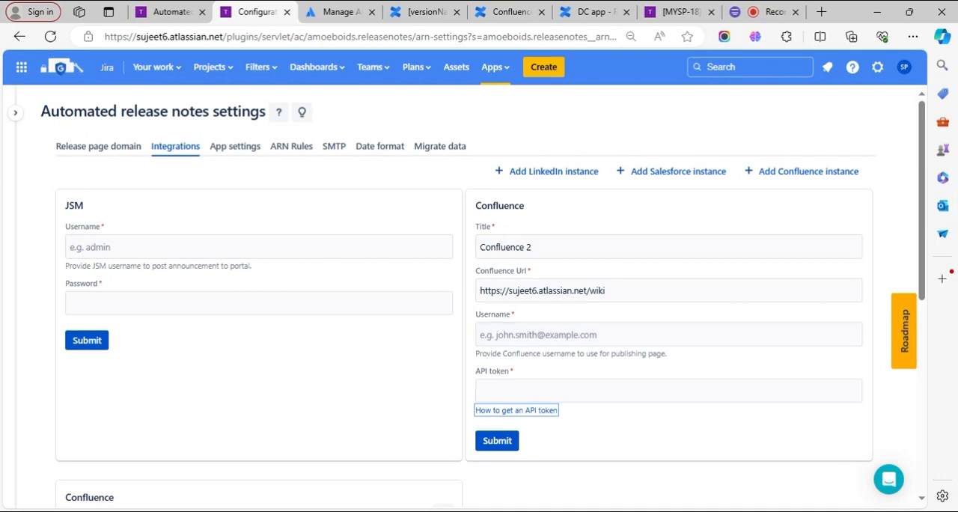
left_click(524, 335)
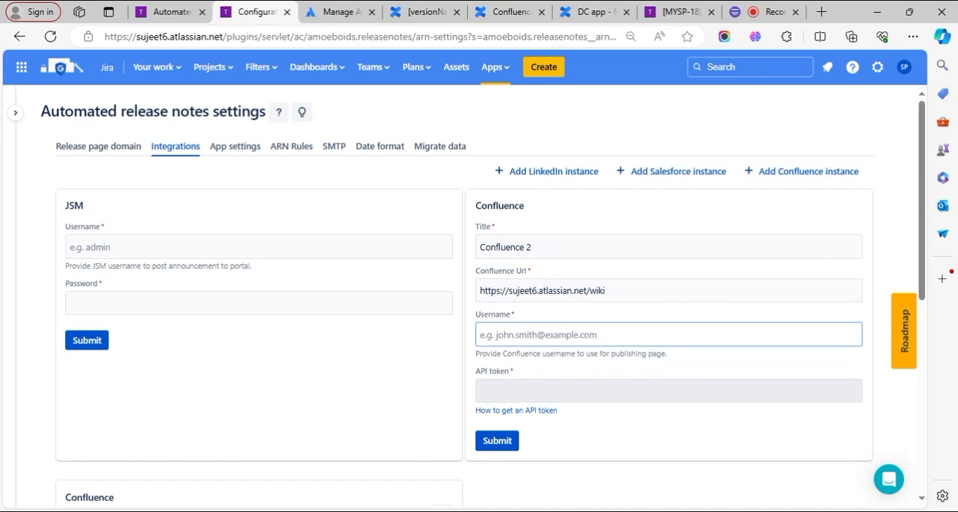
left_click(494, 390)
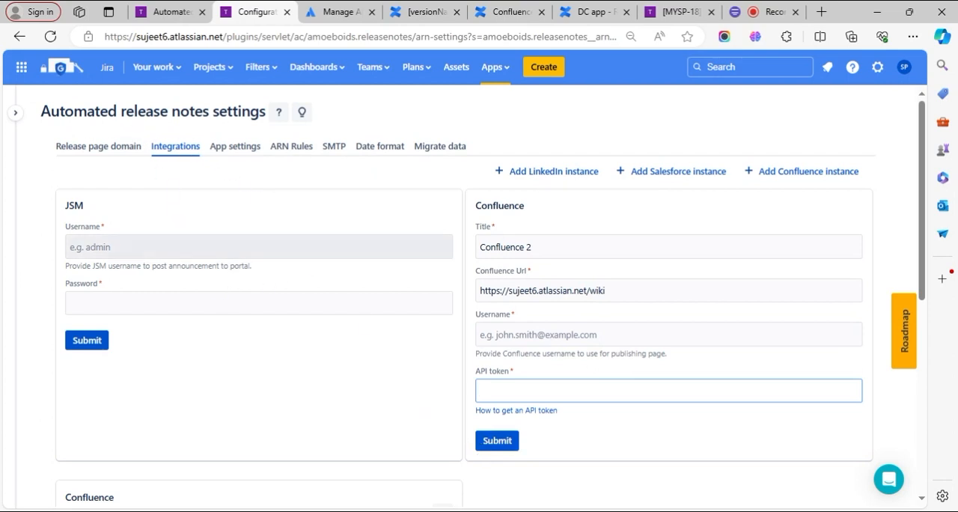
left_click(501, 290)
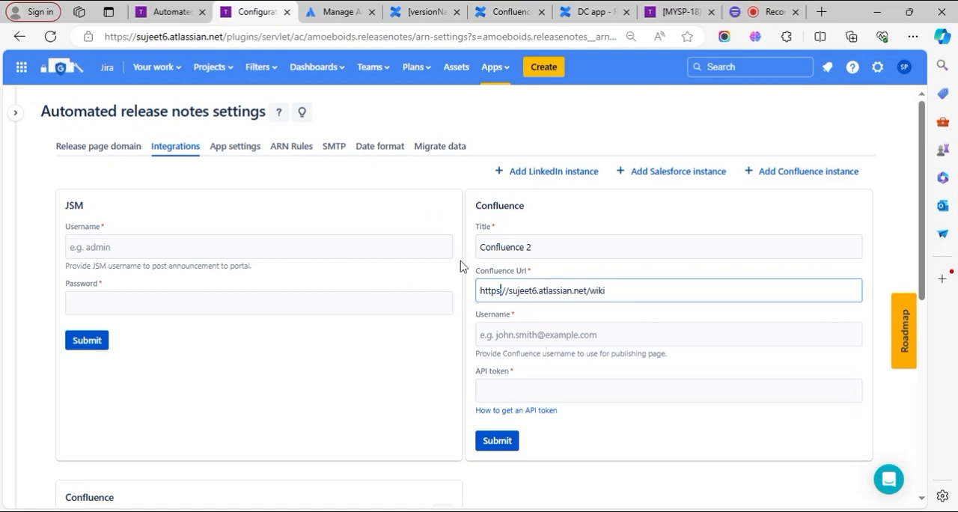
- Check the Confluence 1 integration status on the Automated release notes Help page of the project
left_click(171, 9)
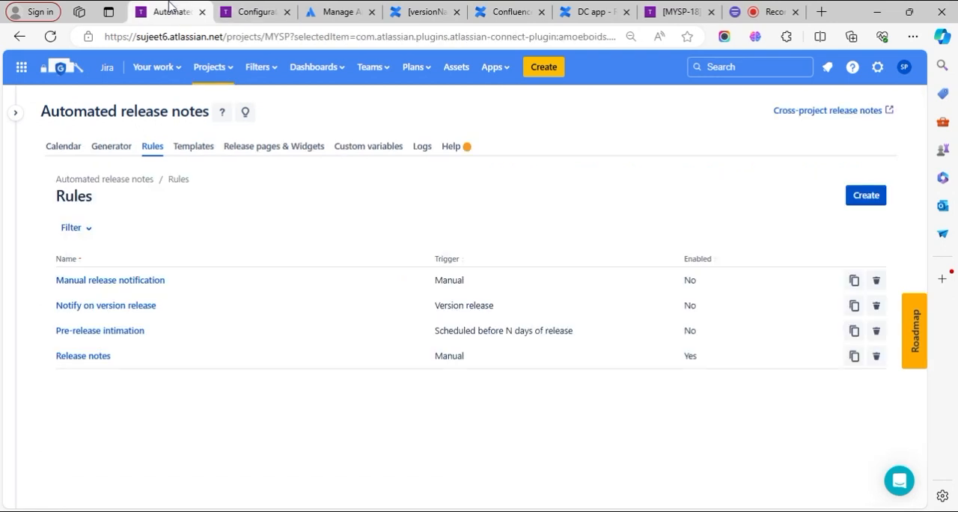
left_click(455, 147)
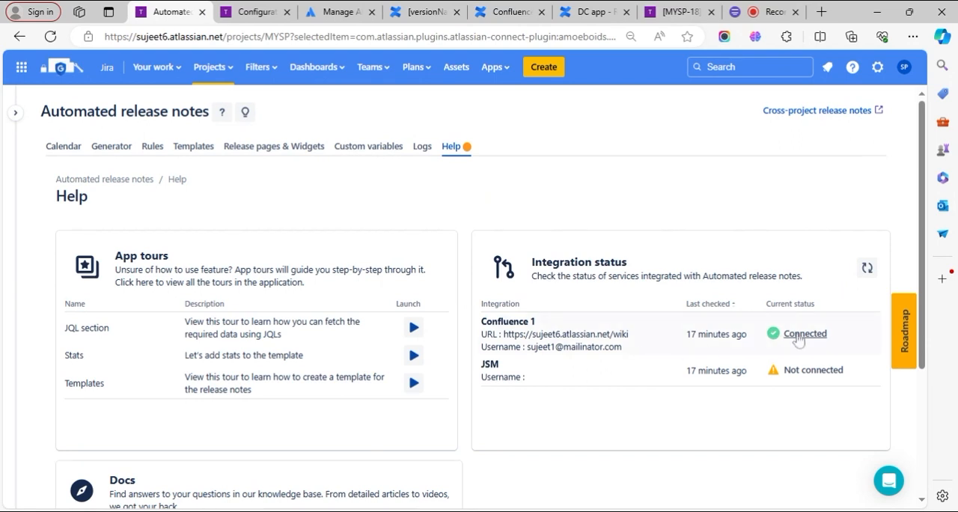
mouse_move(799, 340)
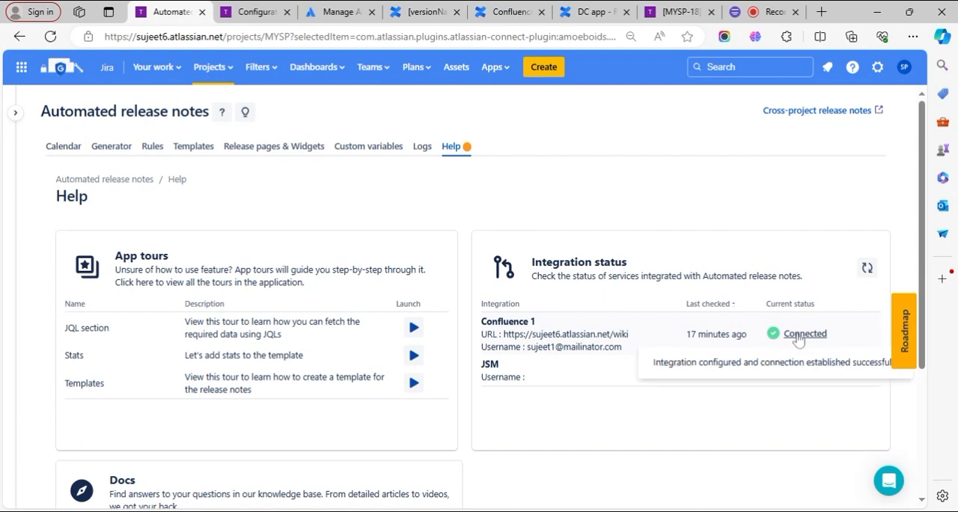
- Create a token for the ARN confluence app under the Confluence 1 instance in the integration settings
left_click(260, 12)
scroll(323, 274, "down", 5)
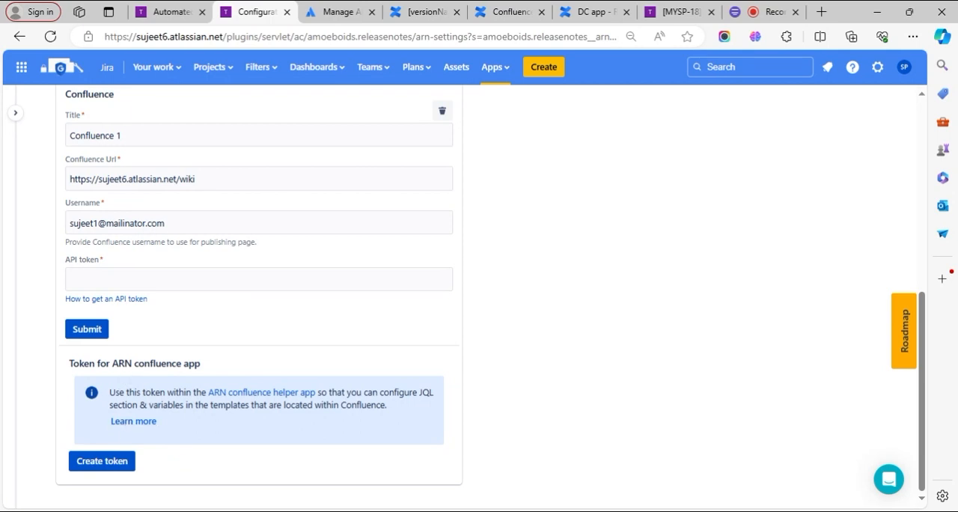
left_click_drag(113, 363, 195, 362)
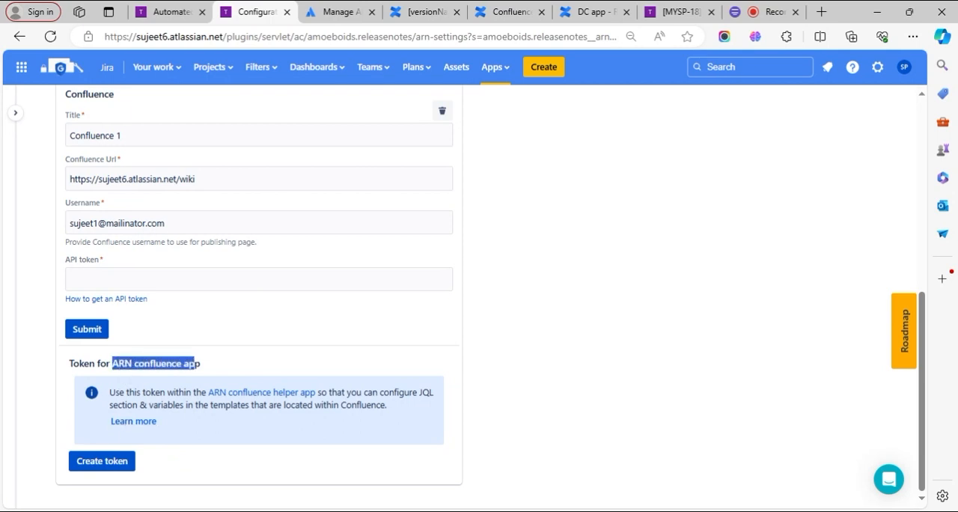
left_click(124, 469)
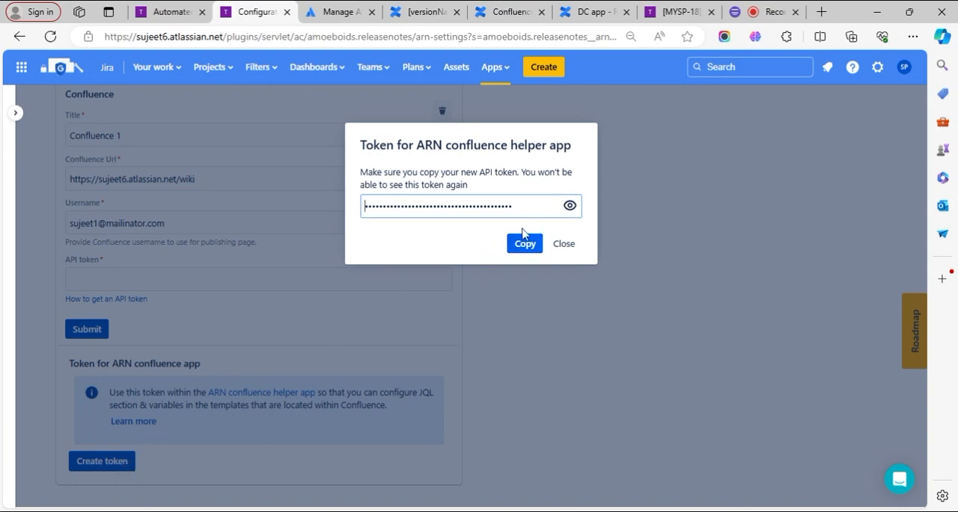
- Switch to Confluence and open the Configure ARN Confluence Helper App page in its administration settings
left_click(349, 7)
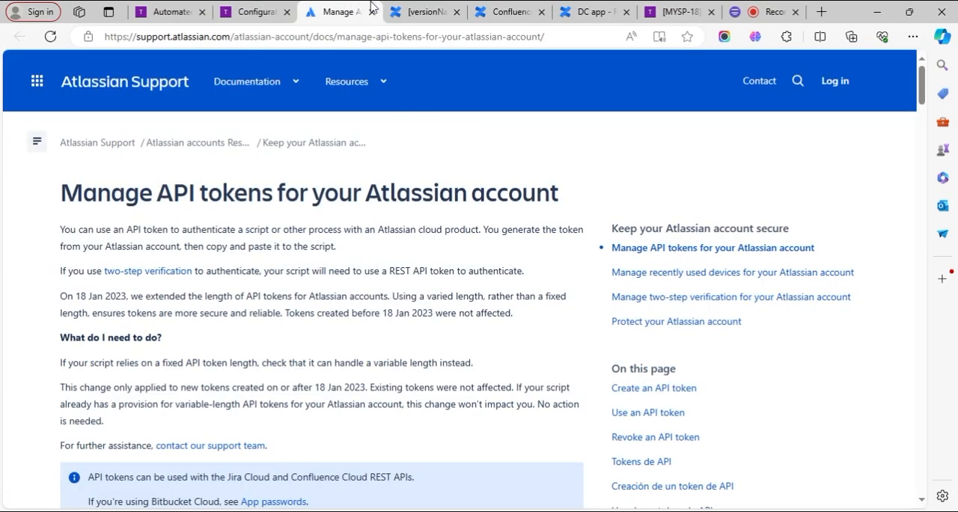
left_click(421, 12)
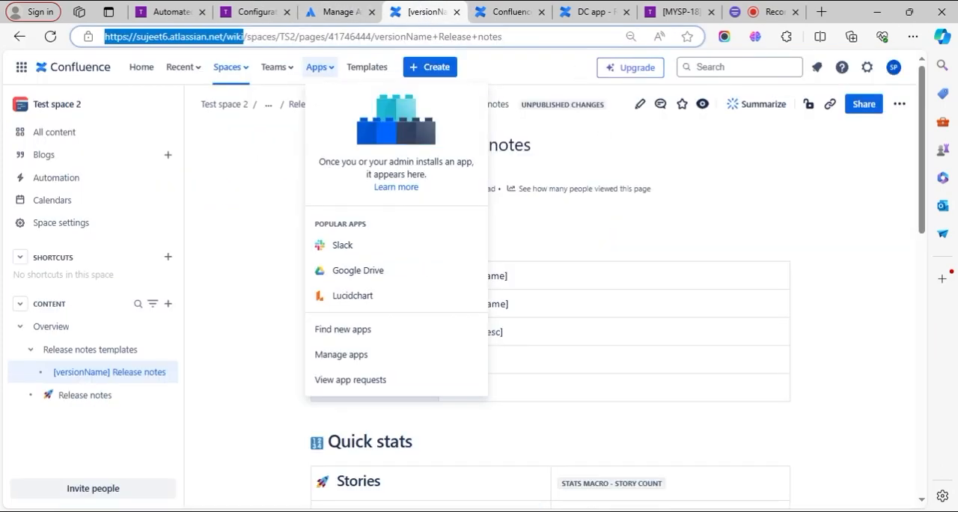
left_click(867, 68)
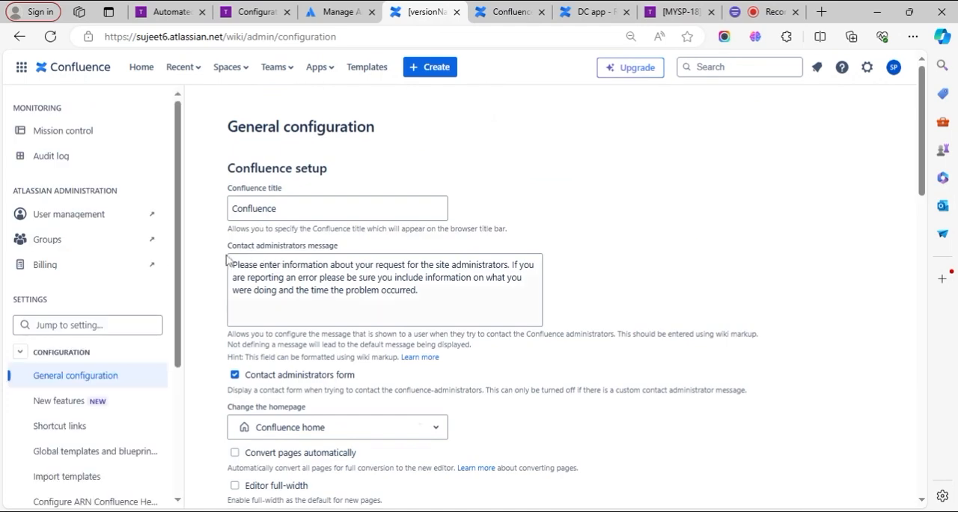
scroll(61, 469, "down", 1)
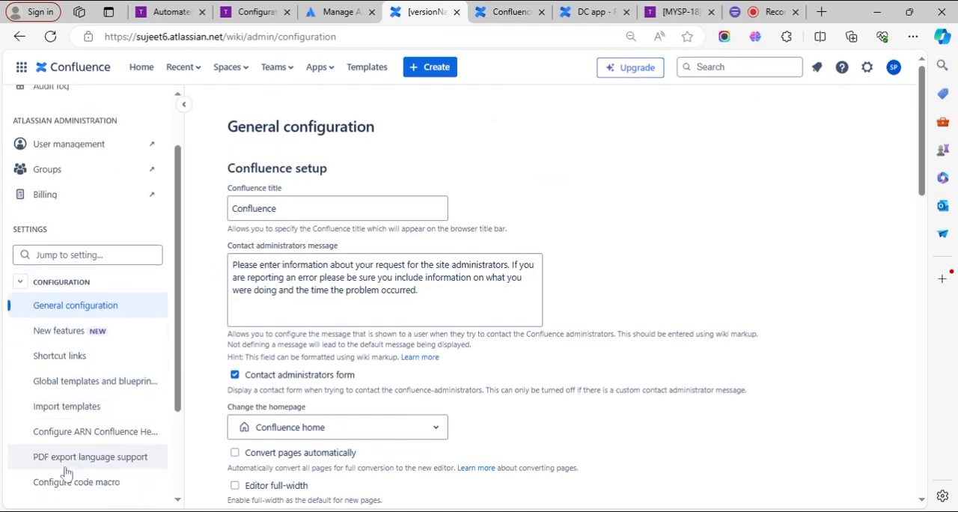
left_click(92, 437)
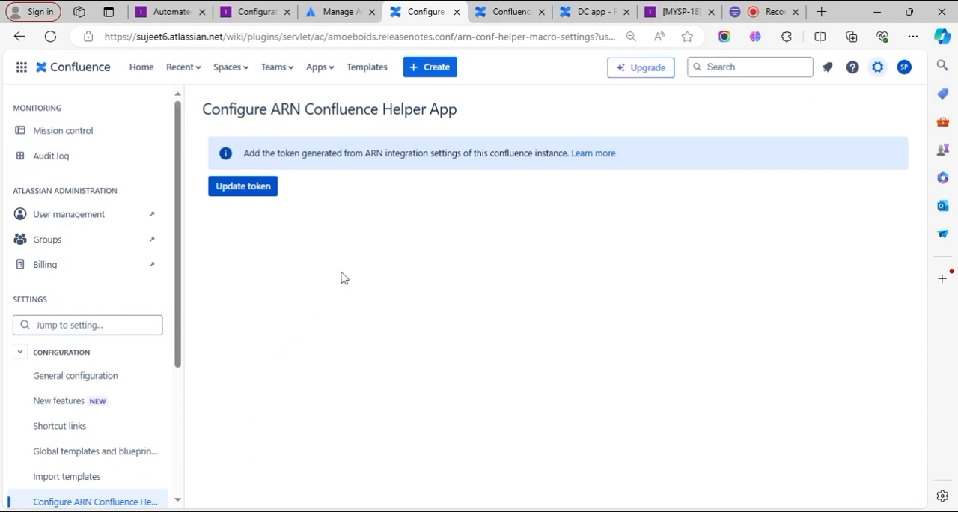
- Copy the generated token from the ARN integration settings and save it as the token of the ARN Confluence Helper App
left_click(262, 193)
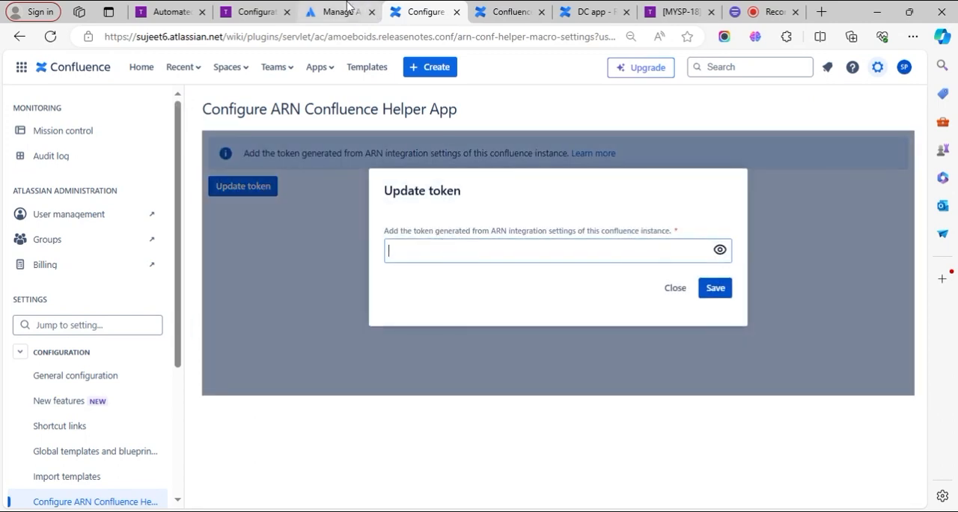
left_click(255, 10)
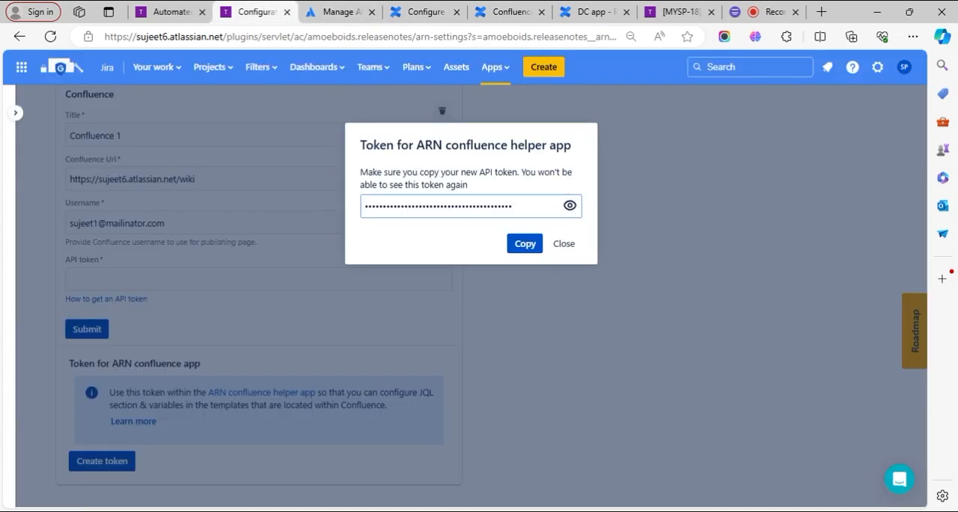
left_click(524, 246)
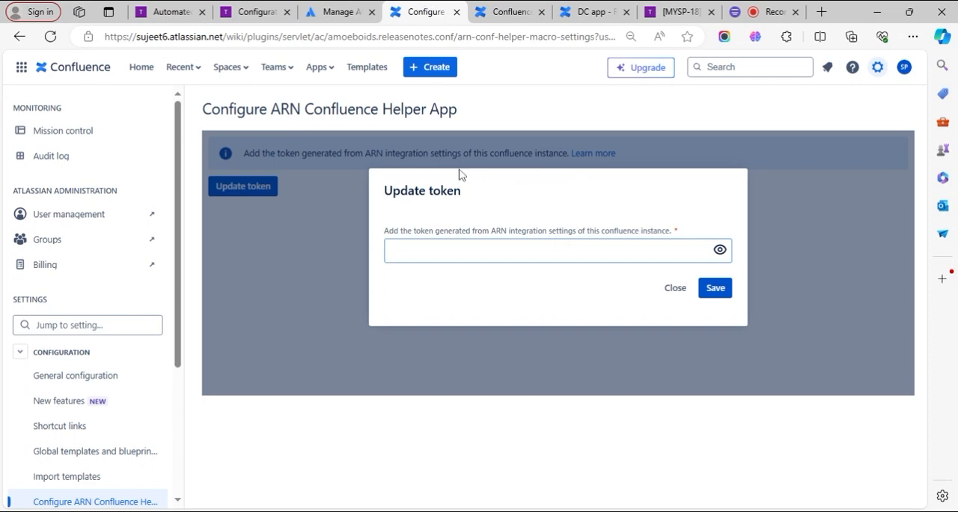
key("ctrl+v")
left_click(716, 290)
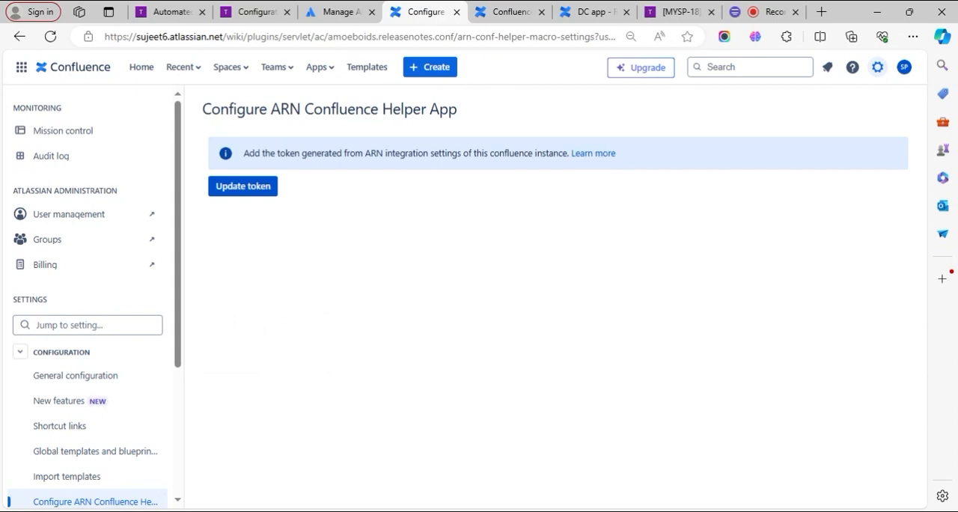
- Recheck the Confluence 1 integration status on the Automated release notes Help page and return to the Confluence helper app settings
left_click(180, 6)
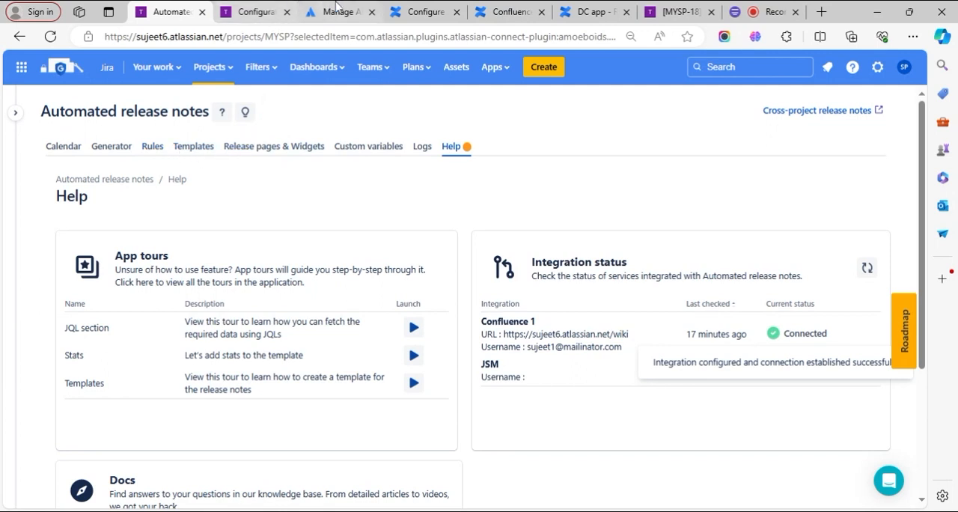
left_click(416, 11)
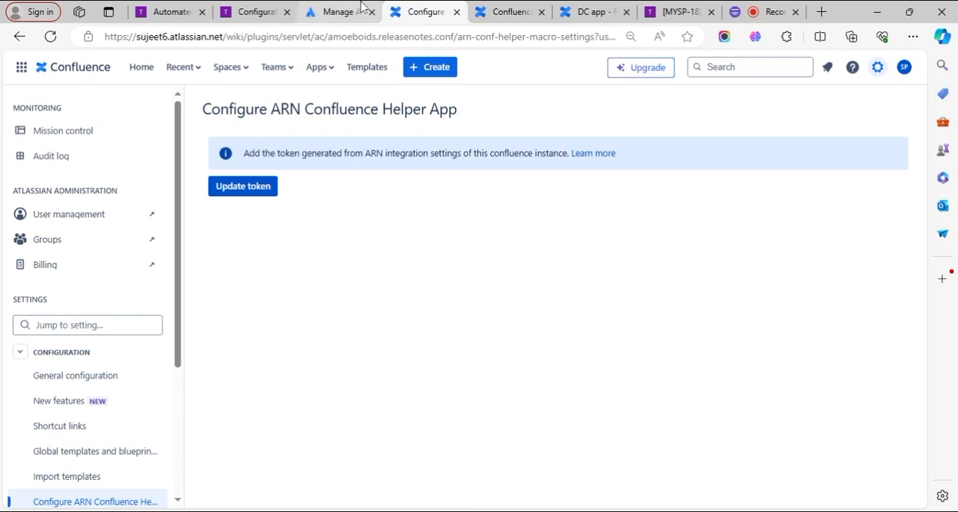
- Open Test space 2 in Confluence and close the ARN Confluence Helper App marketplace page
left_click(232, 74)
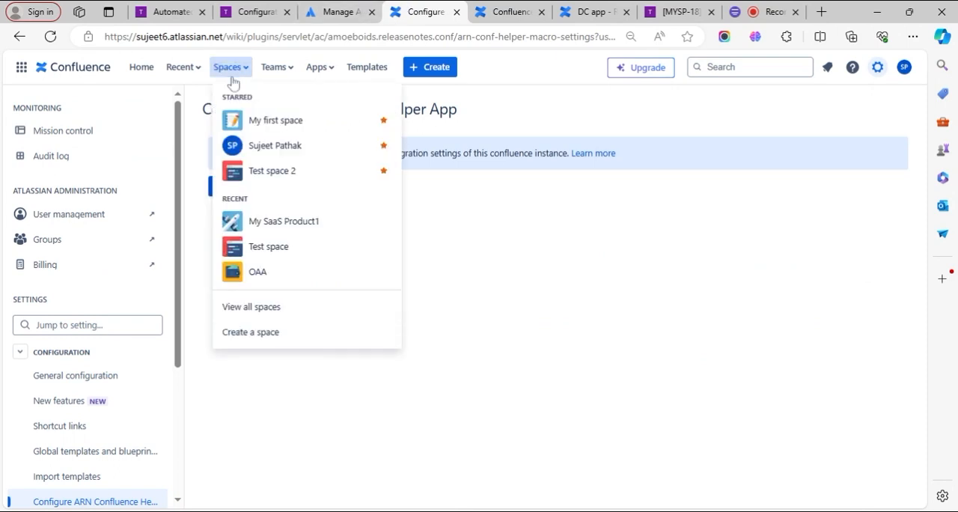
left_click(260, 175)
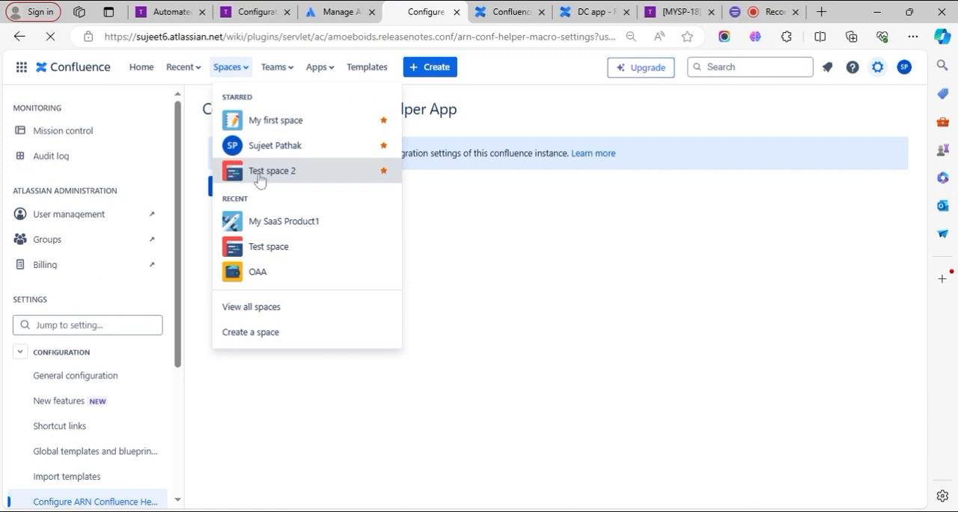
left_click(498, 21)
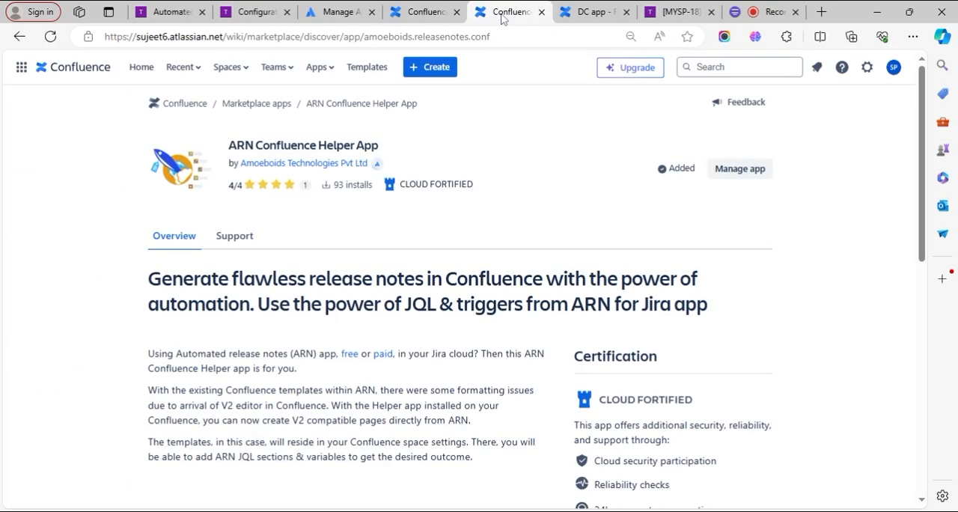
left_click(541, 12)
left_click(436, 9)
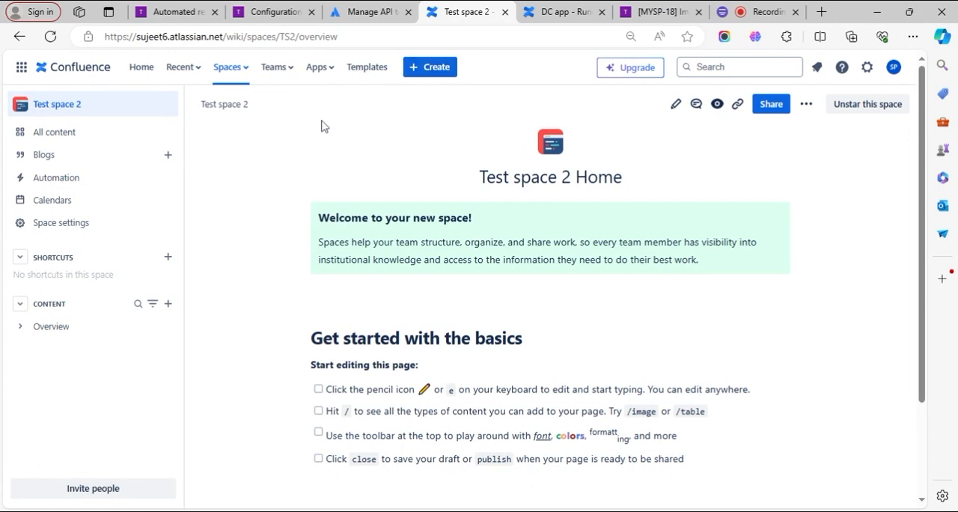
- Open the [versionName] Release notes page under Release notes templates in the space's content tree
left_click(24, 327)
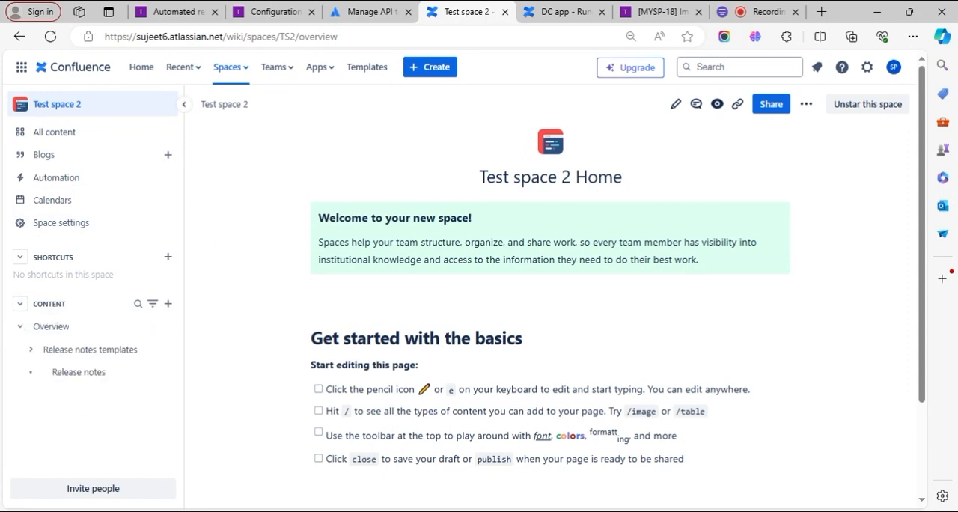
scroll(75, 309, "down", 2)
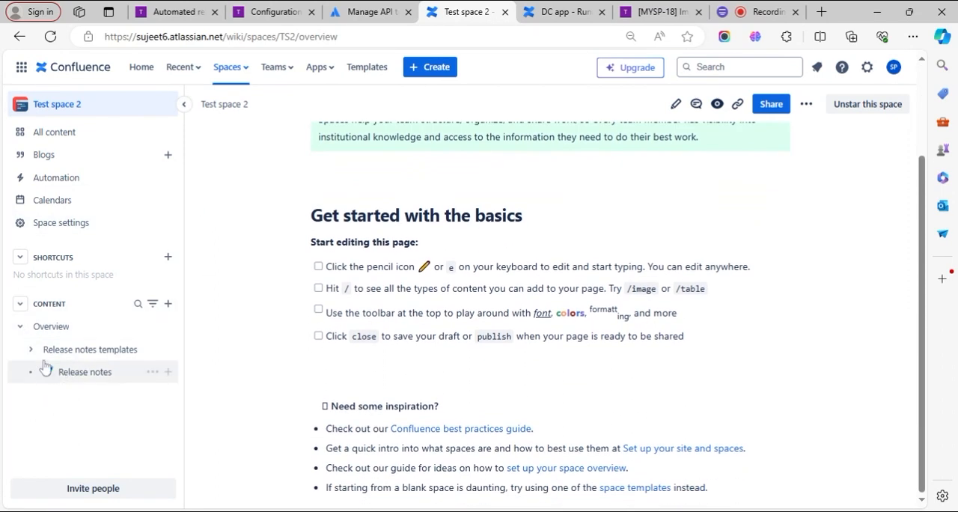
left_click(30, 349)
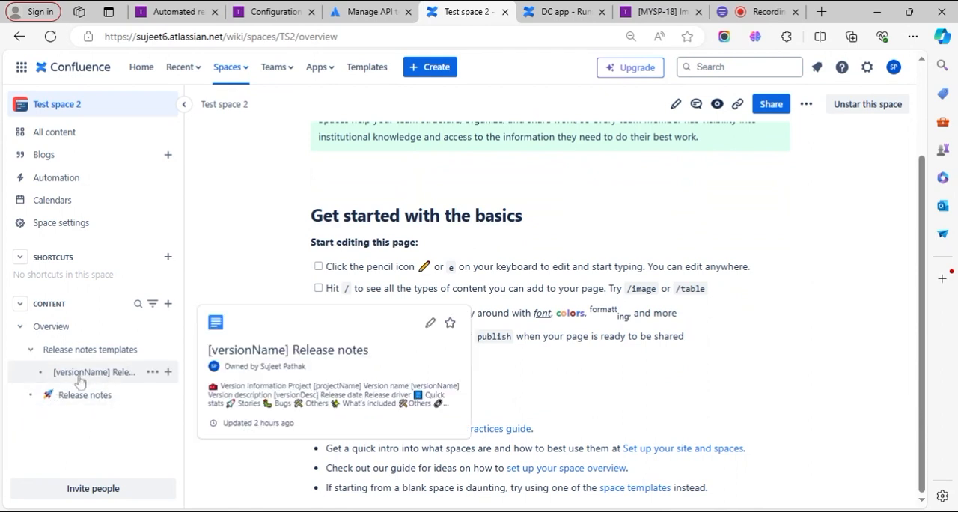
left_click(80, 381)
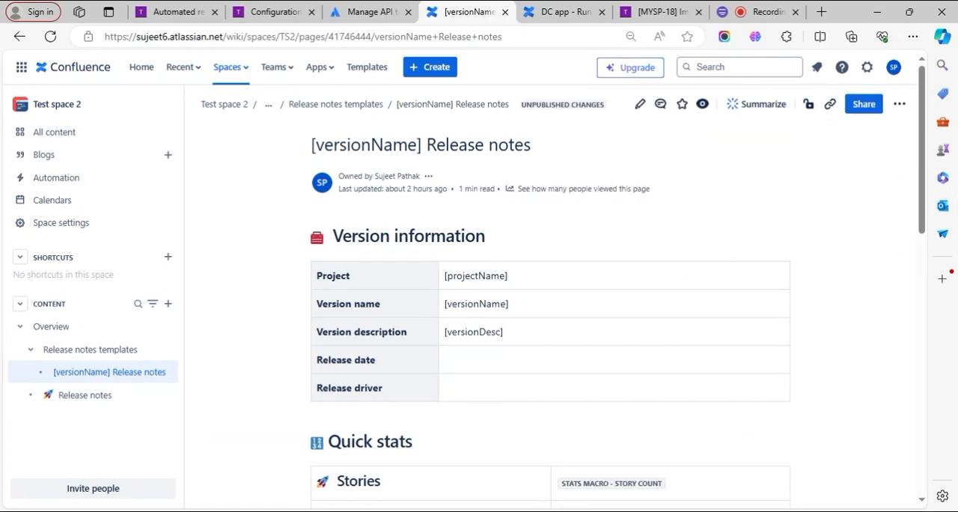
- Look through the release notes template's version information, quick stats and included sections, and open the page for editing
scroll(473, 321, "down", 6)
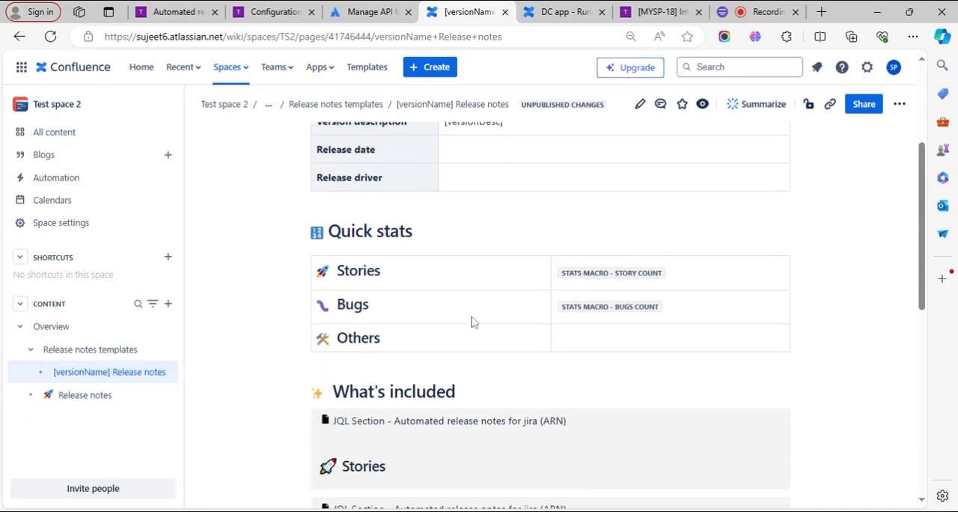
scroll(472, 321, "down", 3)
scroll(472, 322, "up", 8)
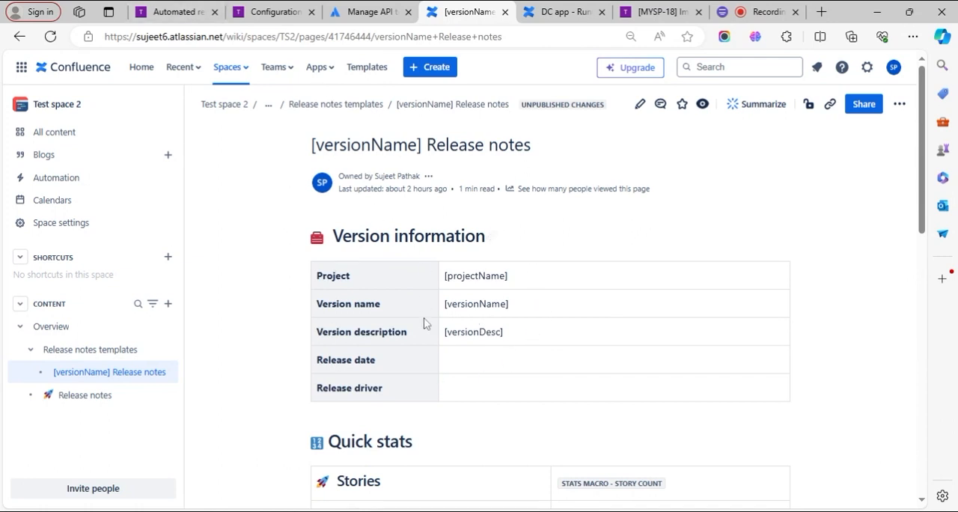
scroll(490, 385, "down", 3)
scroll(494, 383, "up", 3)
left_click(640, 104)
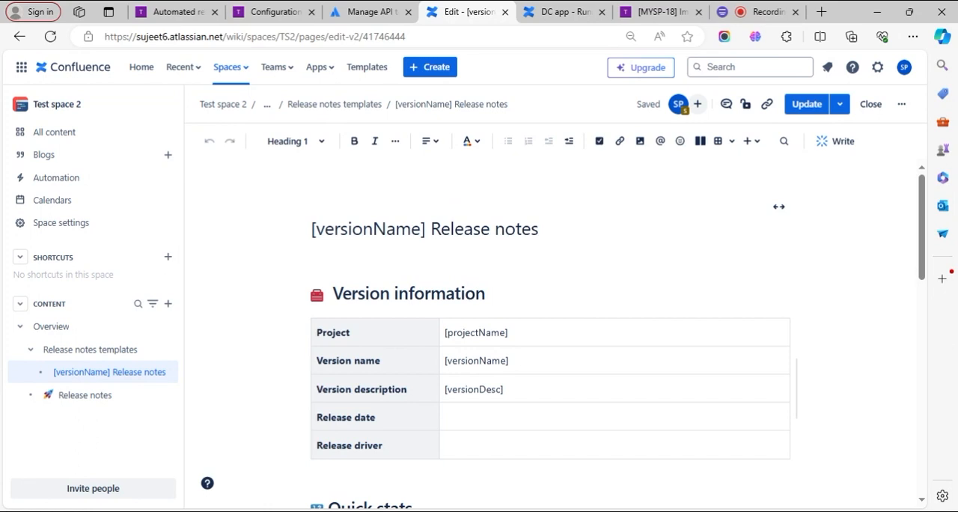
- Examine the variables in the Version information table and the [versionName] variable in the page title
left_click(509, 333)
left_click(454, 332)
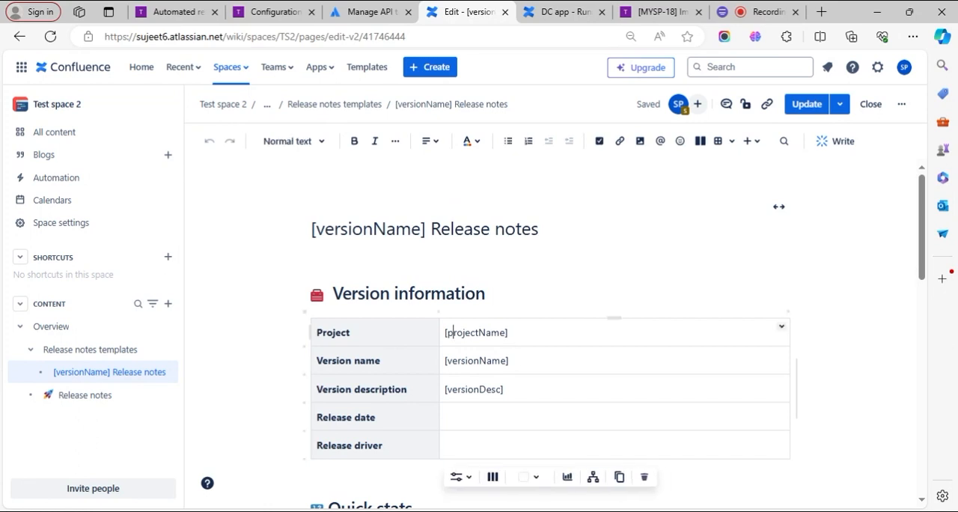
left_click(452, 361)
left_click(466, 332)
left_click(467, 389)
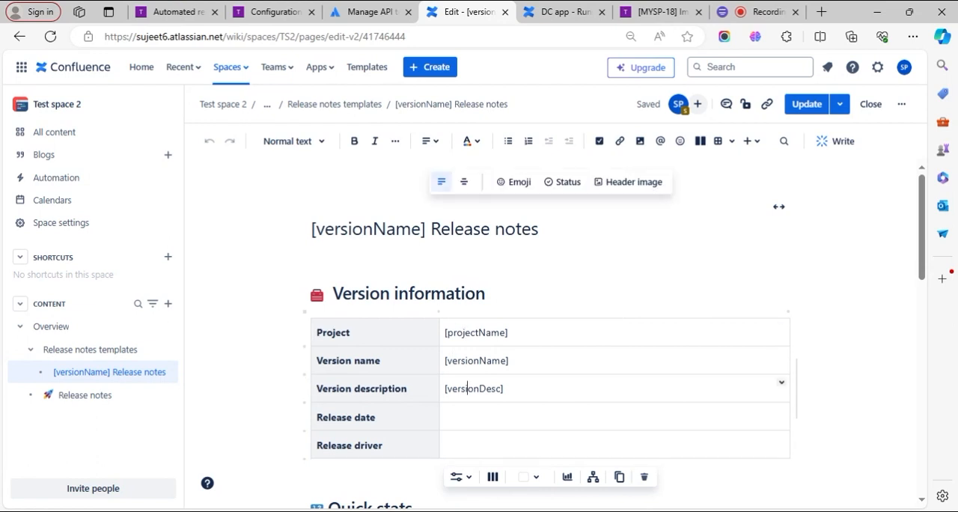
left_click(395, 229)
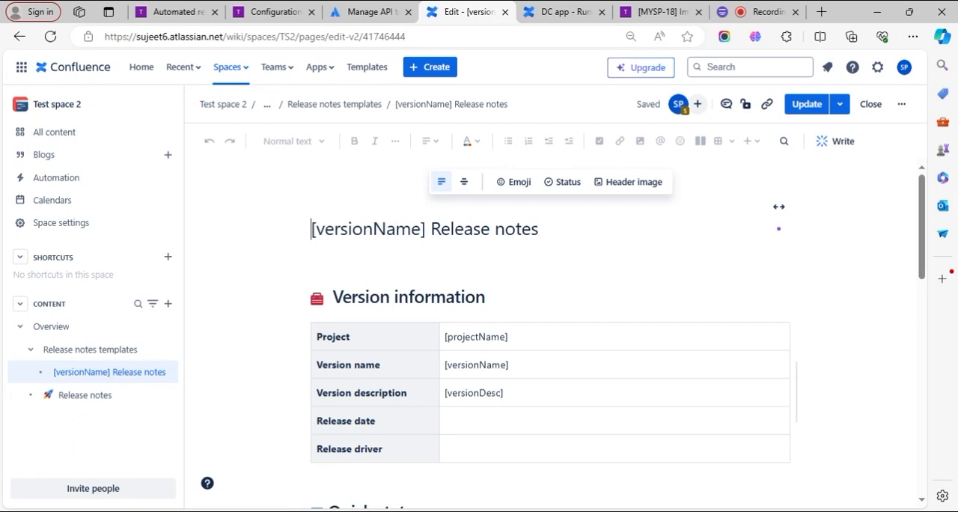
left_click_drag(311, 228, 426, 229)
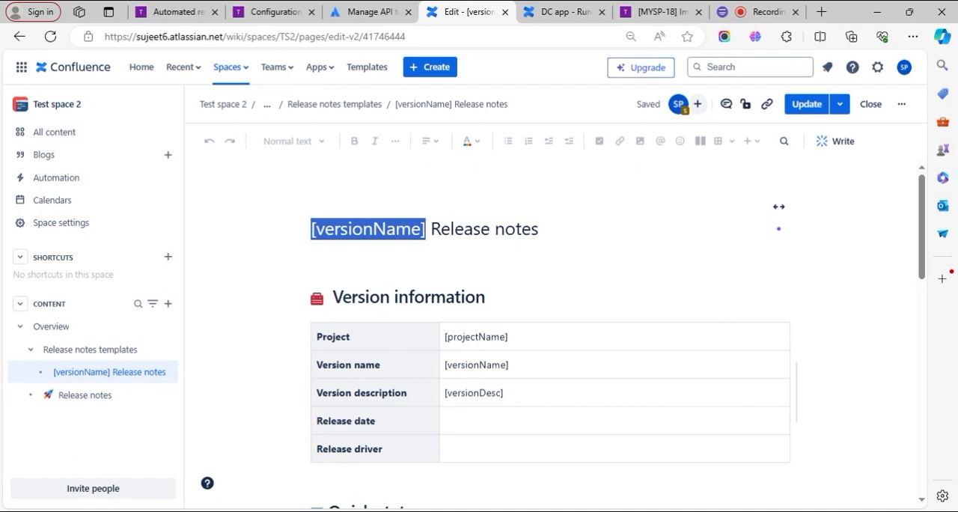
- Review the project, version name and version description variables against the empty Release date row and the Quick stats table
scroll(468, 382, "down", 1)
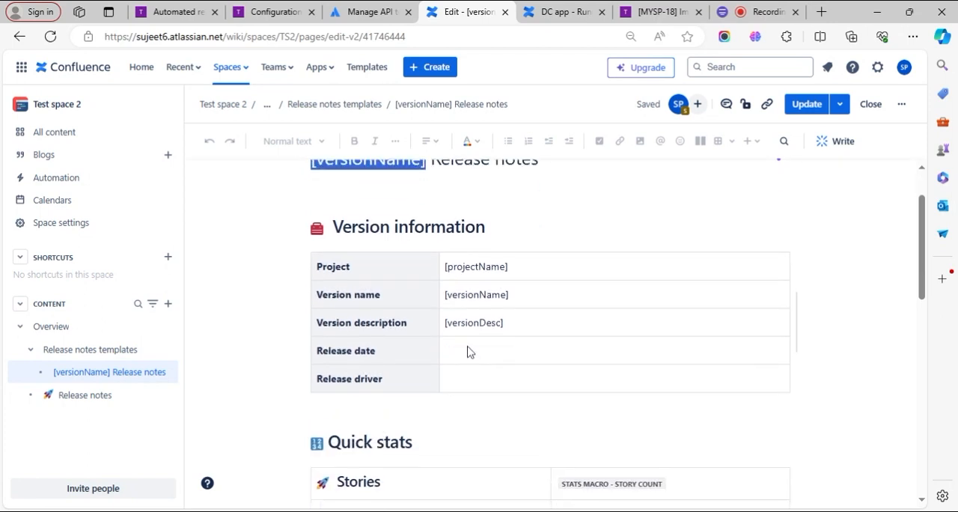
left_click(414, 315)
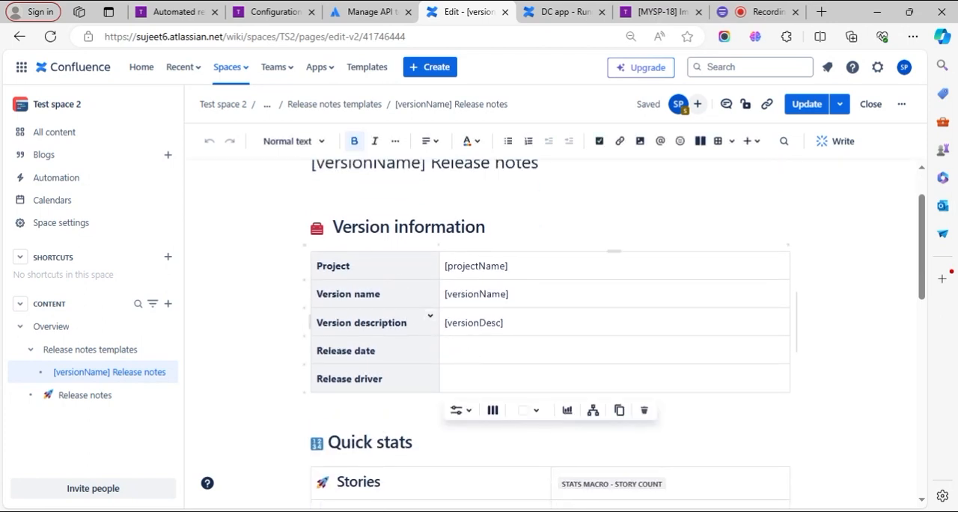
left_click(470, 266)
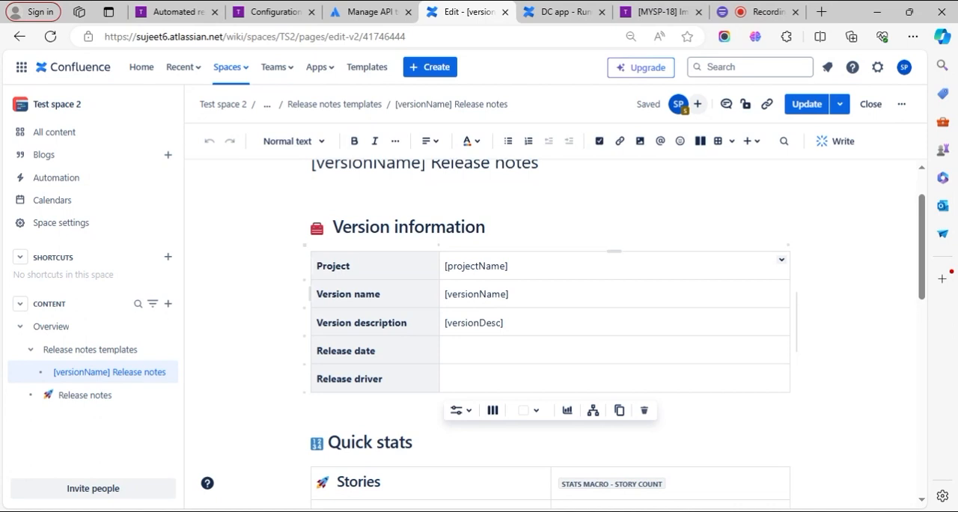
left_click(461, 294)
left_click(461, 323)
scroll(550, 329, "down", 1)
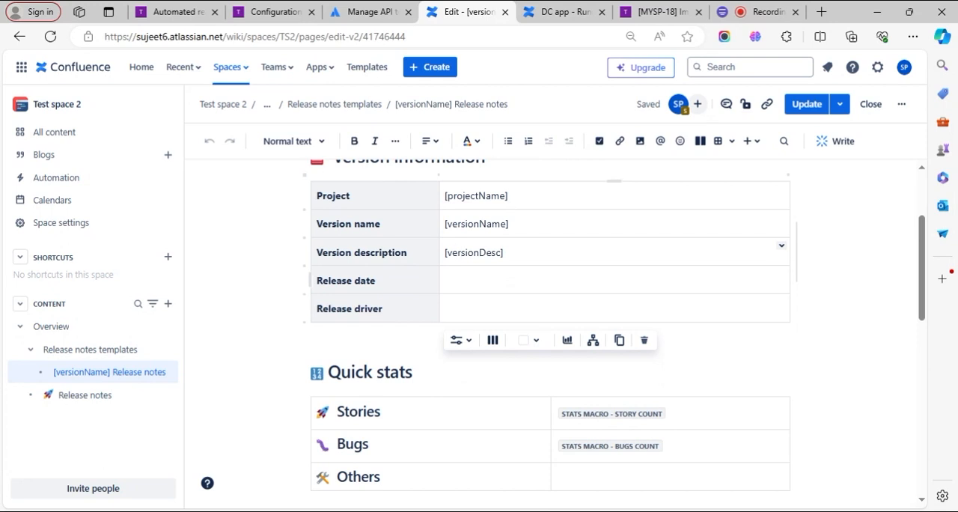
left_click(464, 280)
left_click(475, 253)
left_click(473, 224)
left_click(470, 196)
scroll(473, 280, "up", 2)
scroll(473, 280, "down", 2)
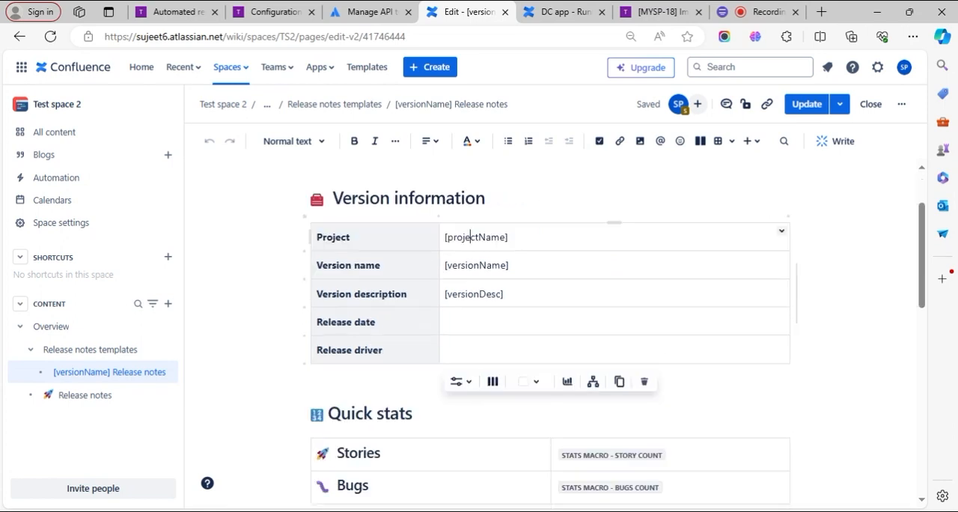
scroll(471, 279, "down", 1)
- Browse all insertable elements for the empty Release date cell and search for "automated"
left_click(470, 276)
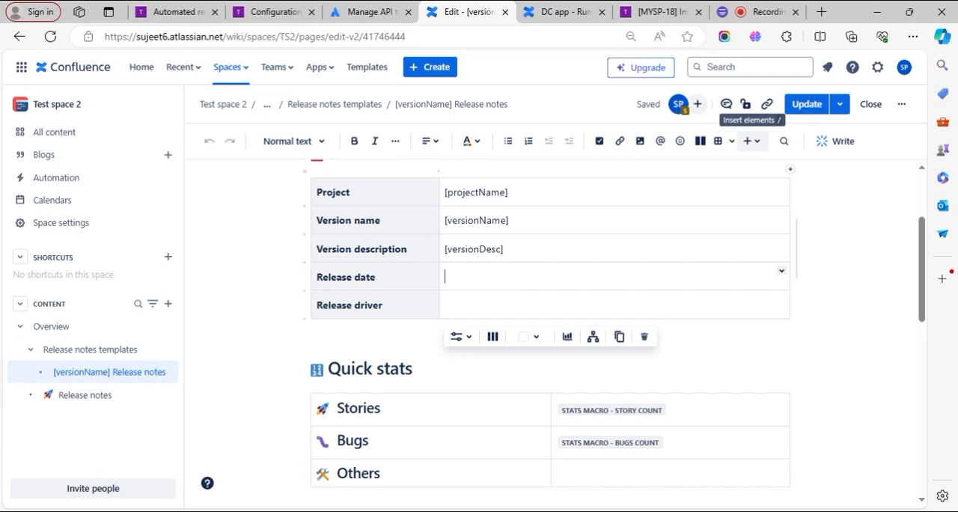
left_click(747, 140)
scroll(704, 409, "down", 3)
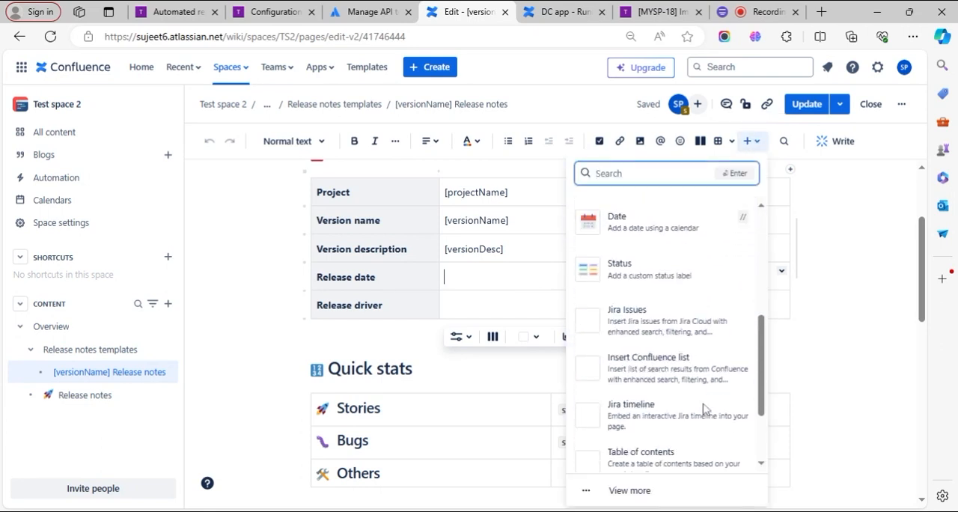
left_click(630, 490)
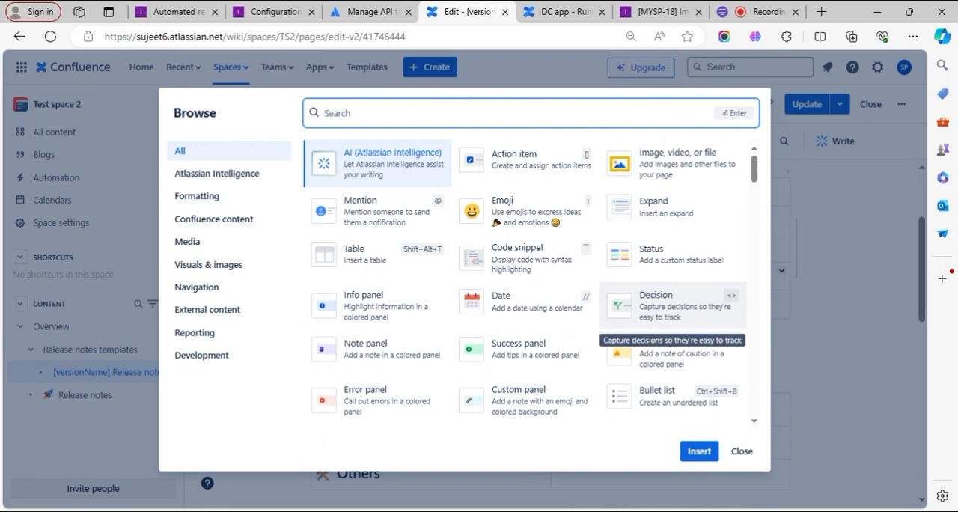
type("ARN")
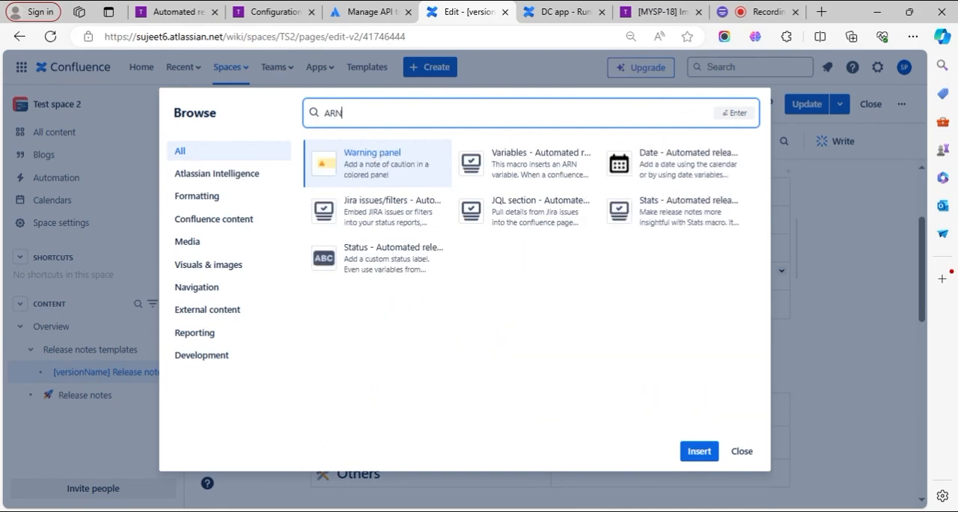
key("BackSpace")
key("BackSpace")
key("BackSpace")
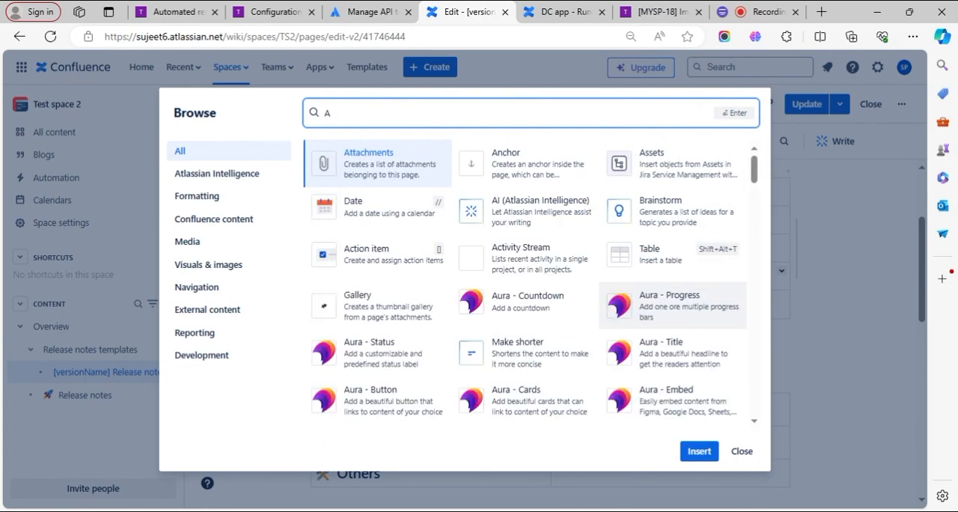
type("auto")
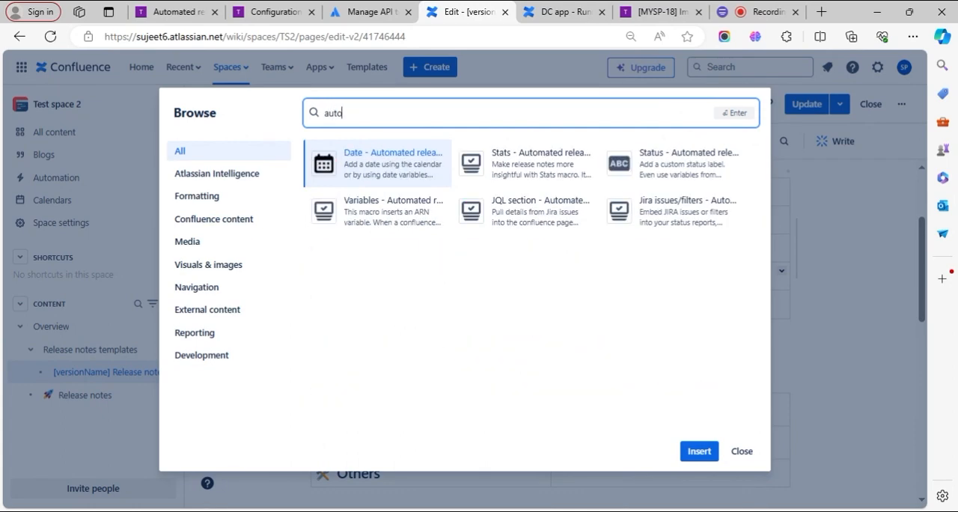
type("mated")
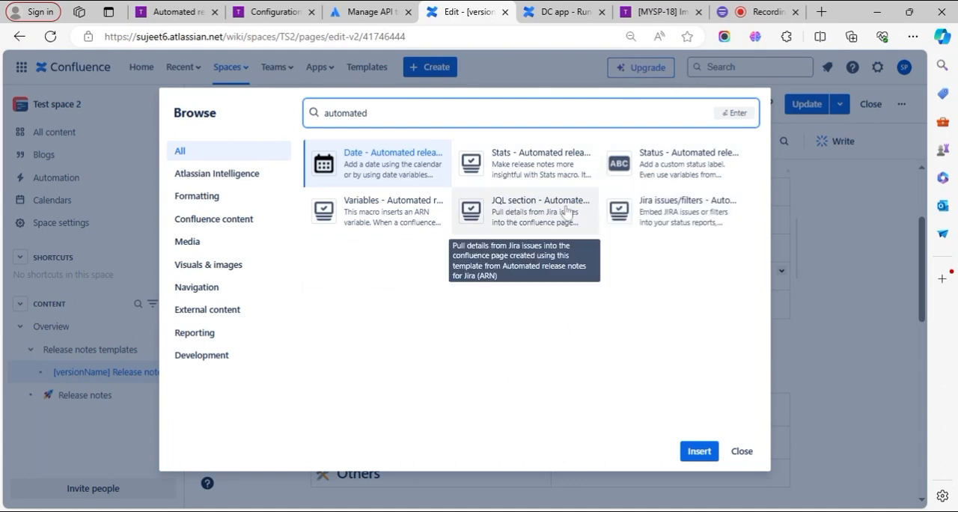
- Copy the releaseDate variable from the ARN Variables macro and paste it into the empty Release date cell
left_click(362, 219)
left_click(704, 453)
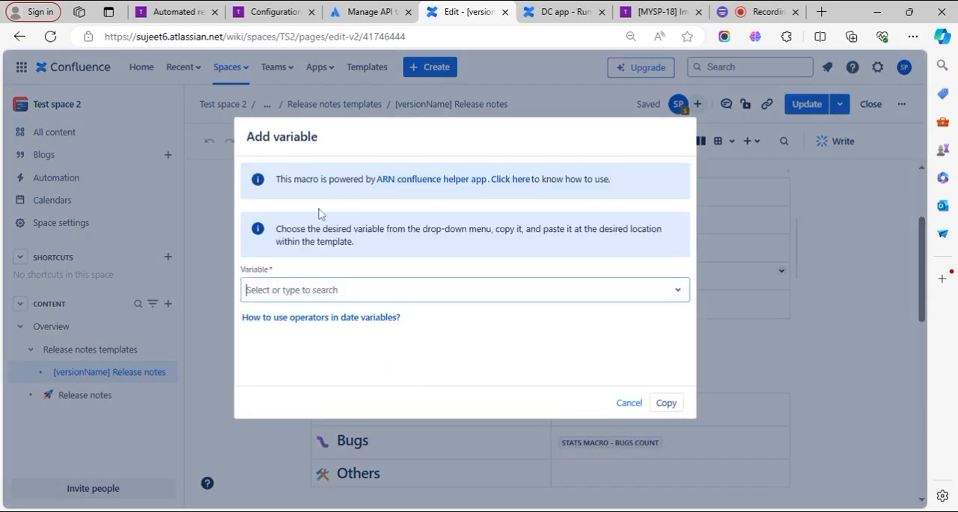
left_click(347, 291)
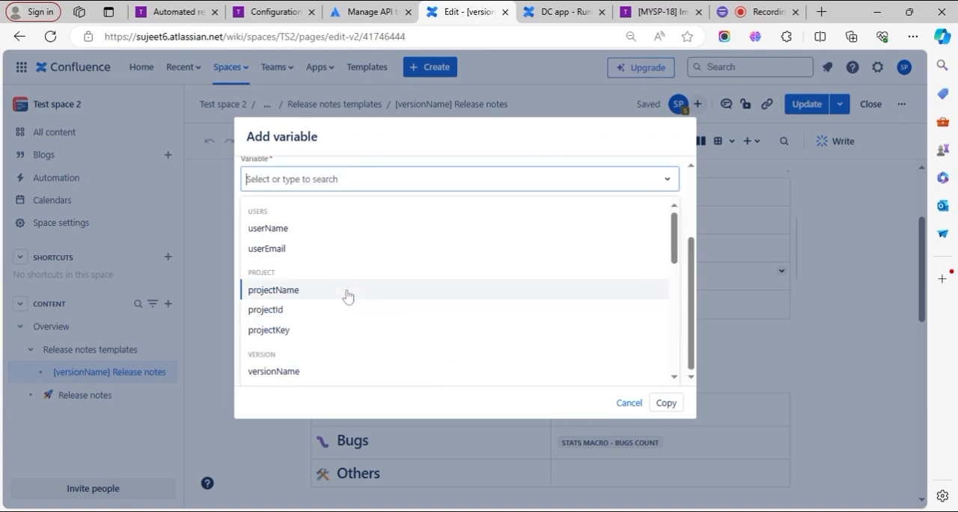
scroll(367, 270, "down", 5)
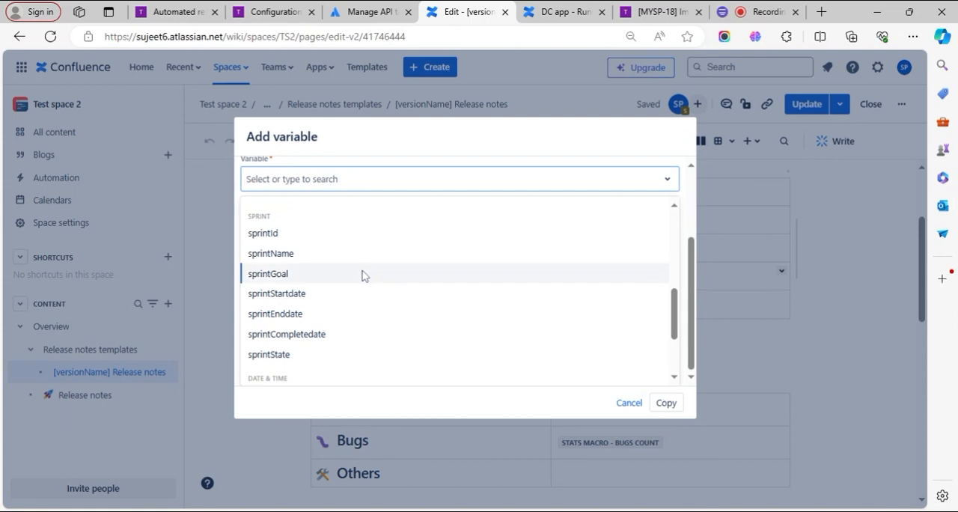
scroll(366, 276, "down", 3)
scroll(363, 275, "up", 5)
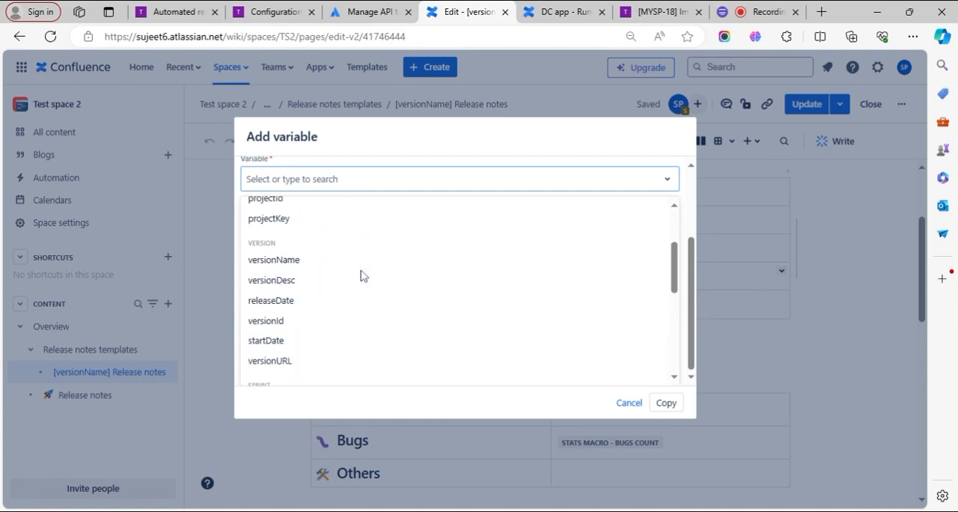
scroll(362, 275, "up", 2)
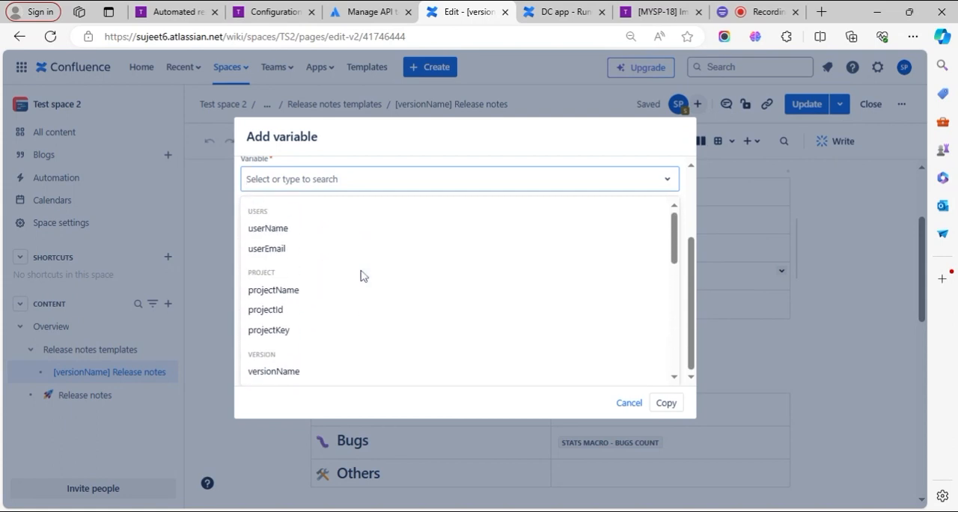
scroll(363, 276, "down", 2)
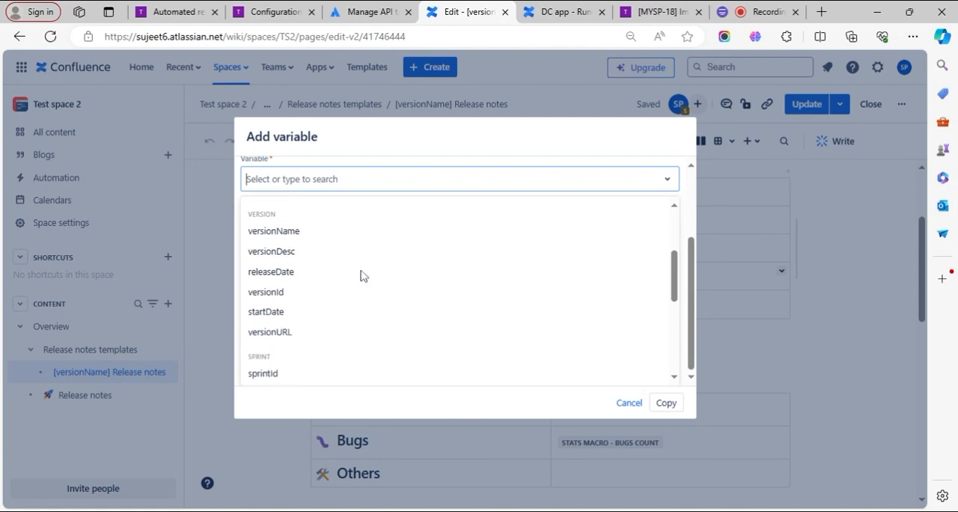
left_click(271, 278)
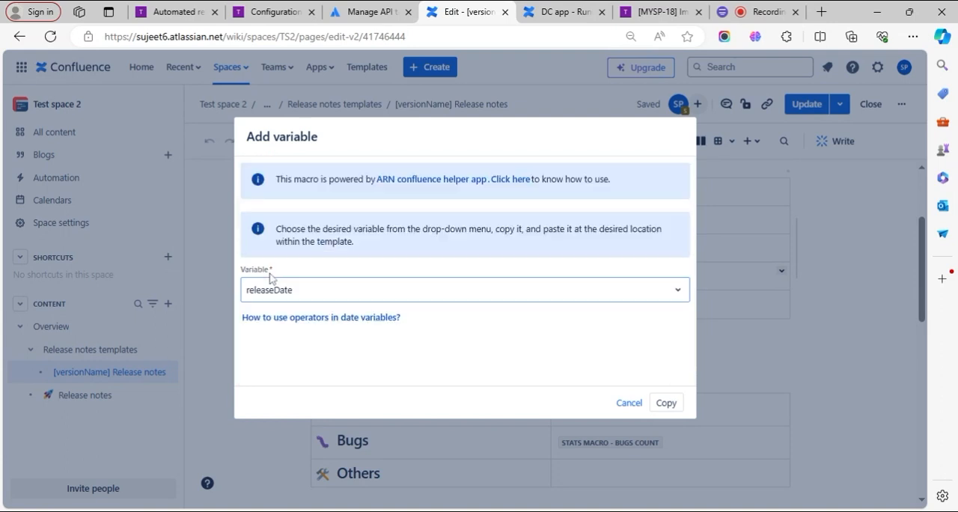
left_click(666, 405)
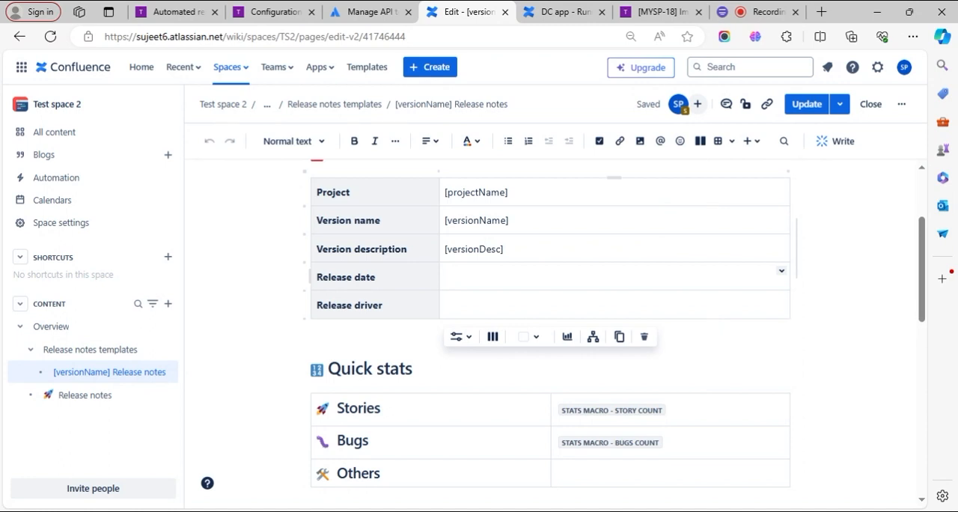
key("ctrl+v")
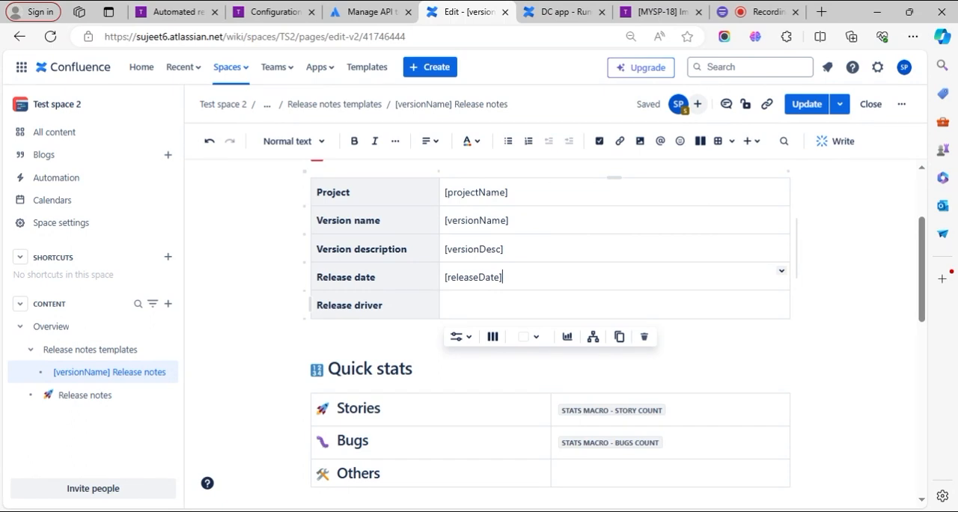
- Review the [versionName] variable in the page title and the variables in the Version information table
scroll(550, 337, "up", 1)
left_click(359, 203)
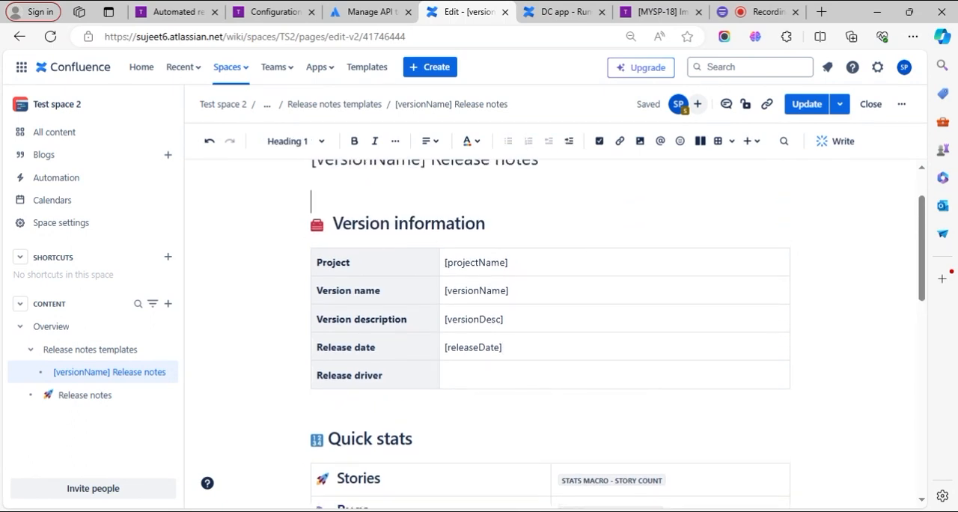
scroll(778, 207, "up", 1)
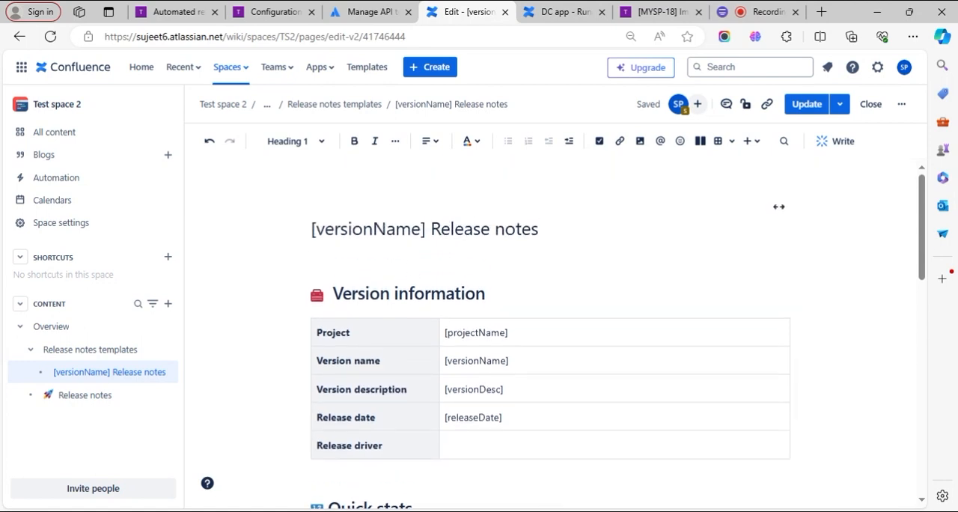
left_click(373, 229)
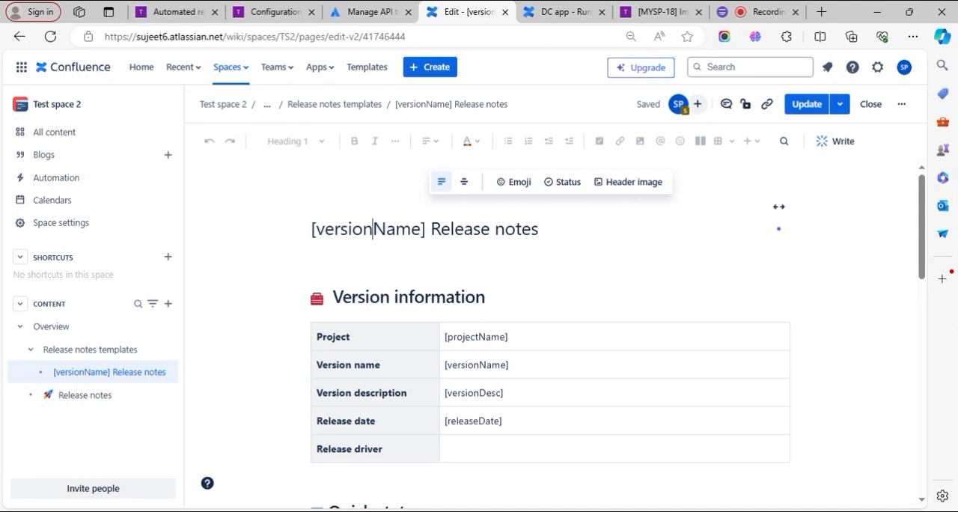
scroll(473, 322, "down", 1)
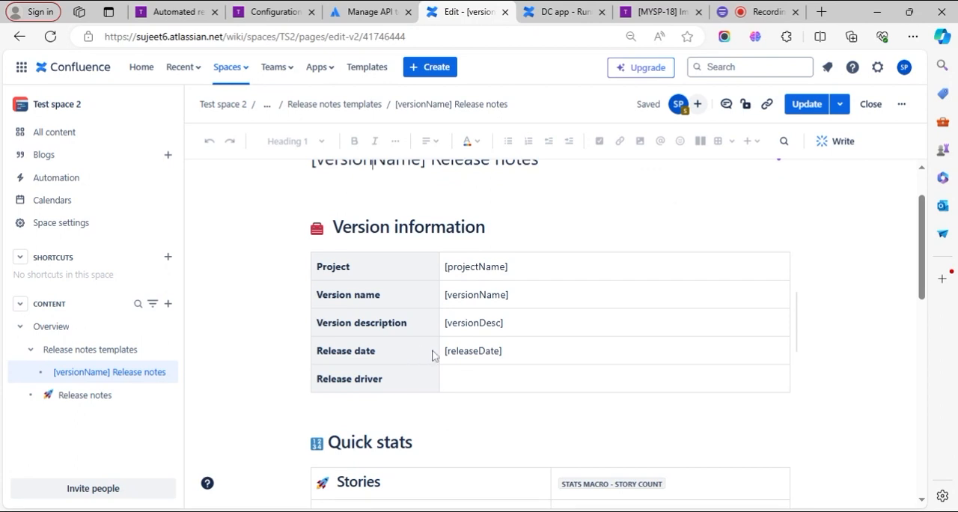
- Delete the [releaseDate] text variable from the Release date cell
double_click(473, 351)
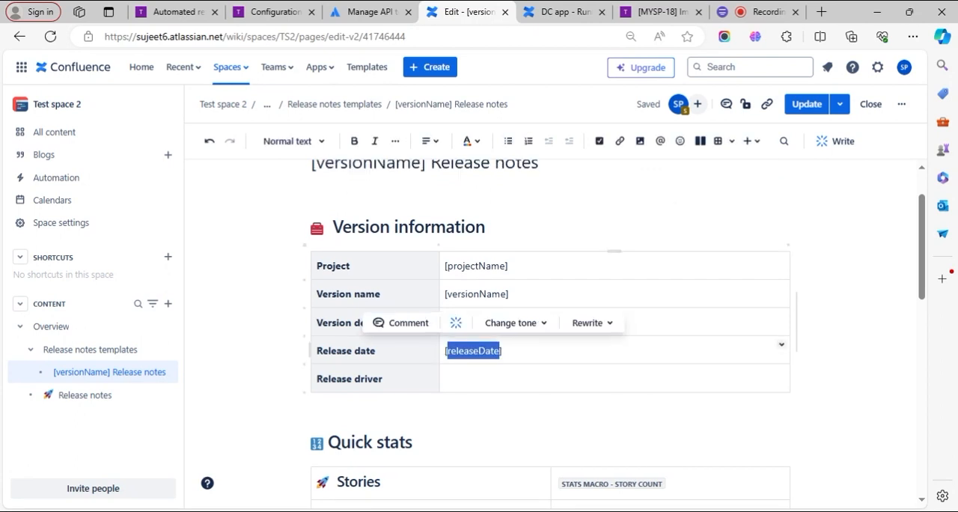
left_click(504, 351)
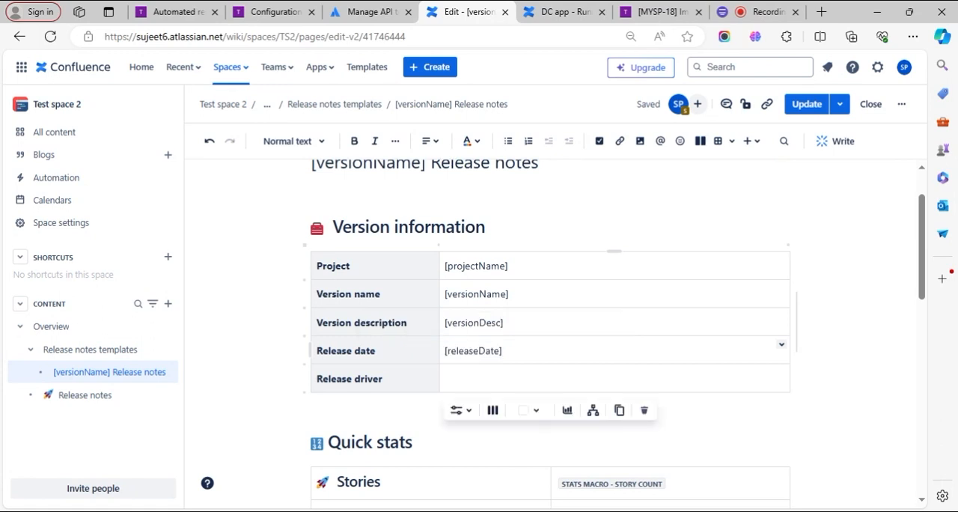
key("shift+Left")
key("shift+Left")
key("shift+Left")
key("shift+Left")
key("shift+Left")
key("shift+Left")
key("shift+Left")
key("shift+Left")
key("shift+Left")
key("shift+Left")
key("shift+Left")
key("shift+Left")
key("shift+Left")
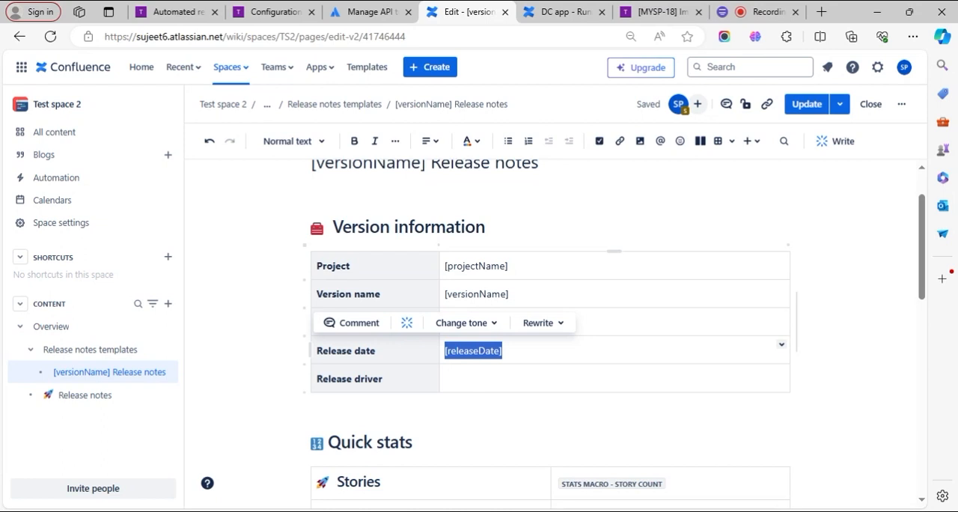
key("BackSpace")
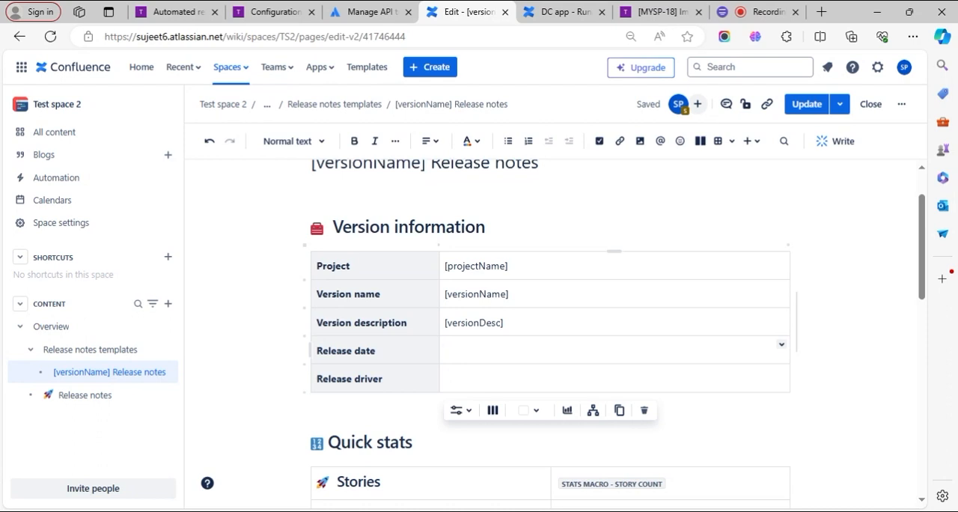
- Insert the ARN Date macro in the Release date cell with releaseDate as its date variable
type("/date")
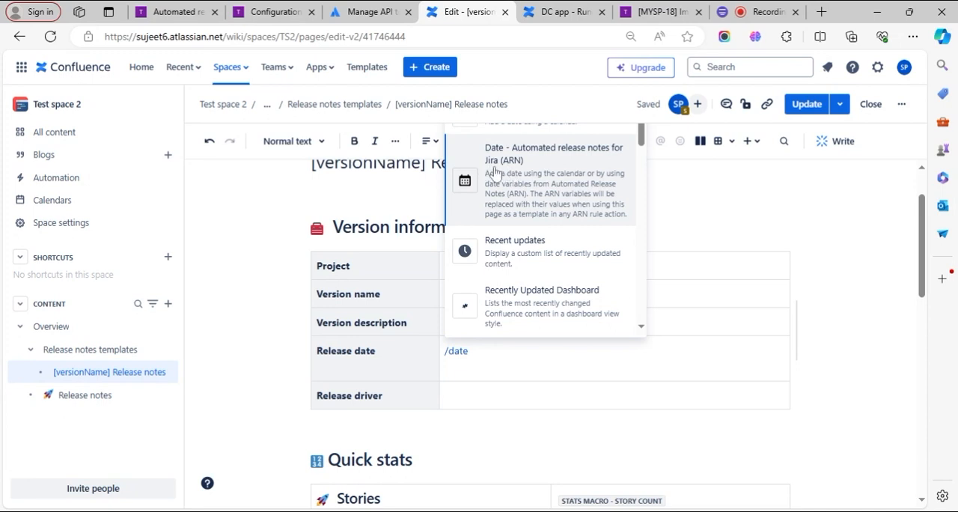
left_click(527, 196)
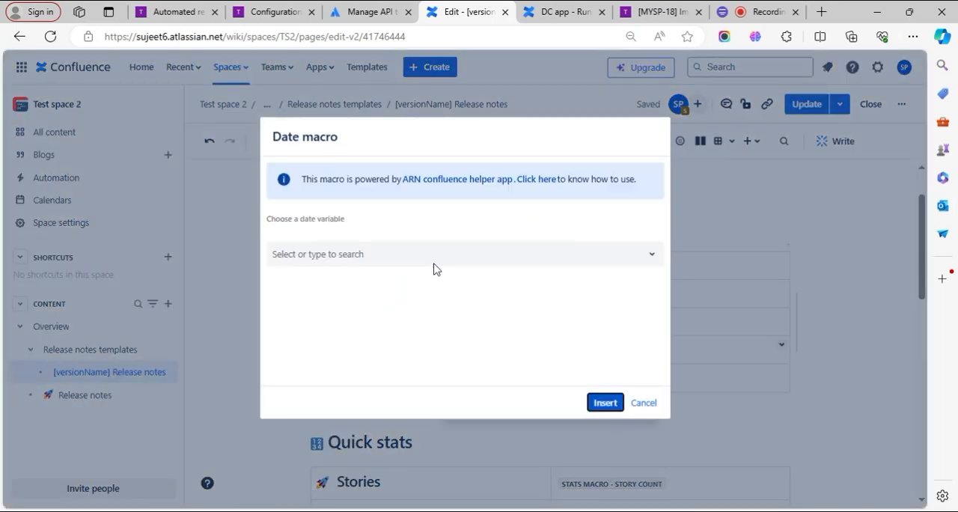
left_click(332, 258)
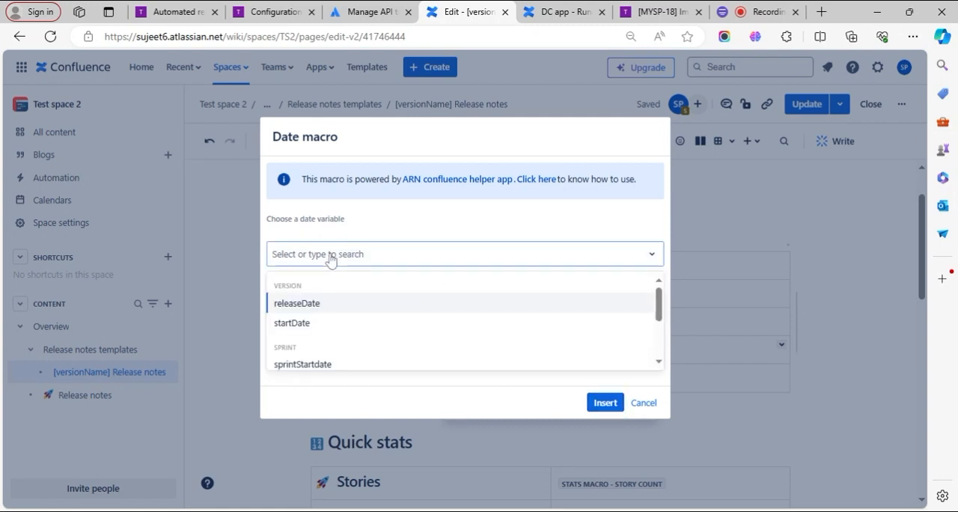
scroll(363, 329, "down", 3)
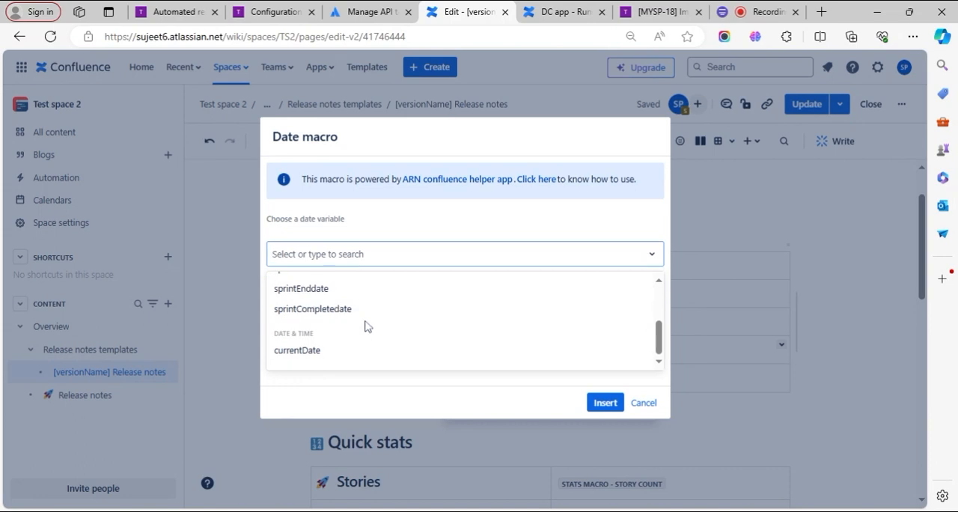
scroll(366, 326, "up", 3)
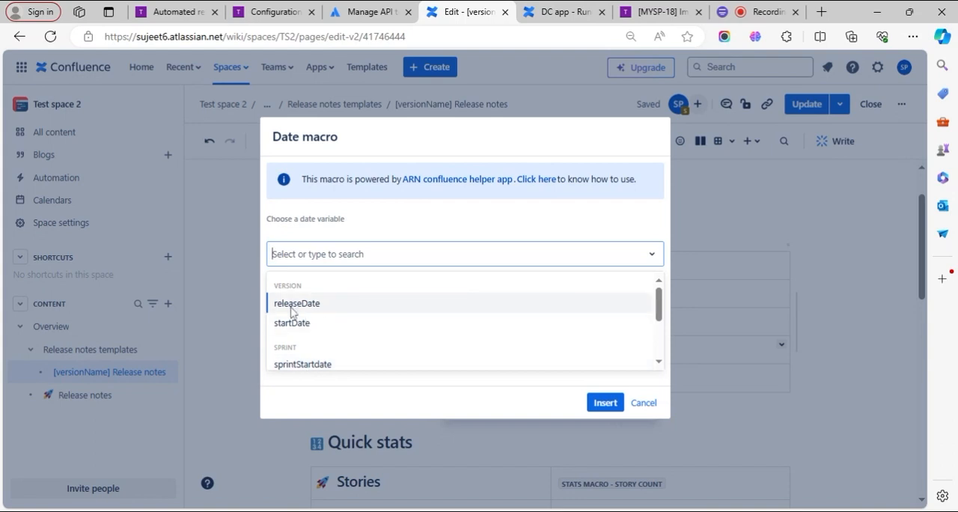
scroll(337, 331, "down", 3)
scroll(329, 330, "up", 3)
left_click(304, 306)
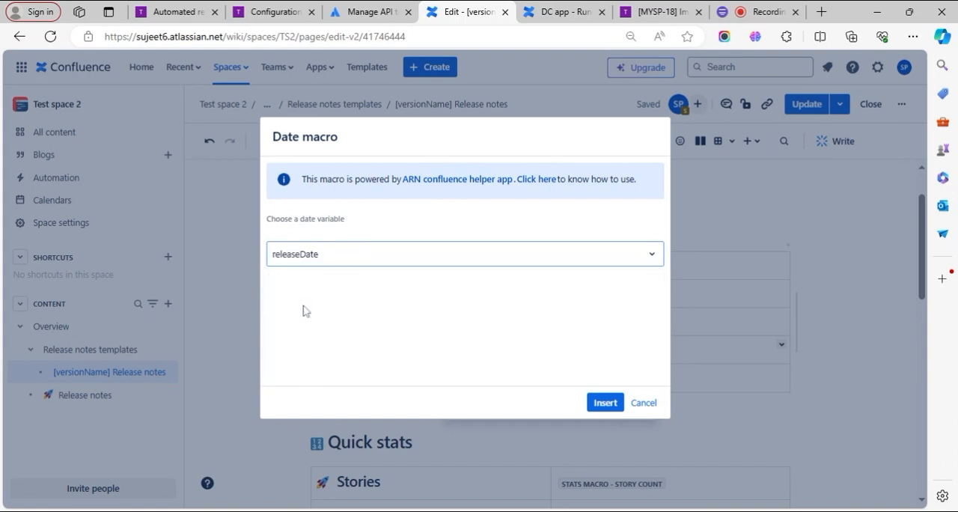
left_click(605, 402)
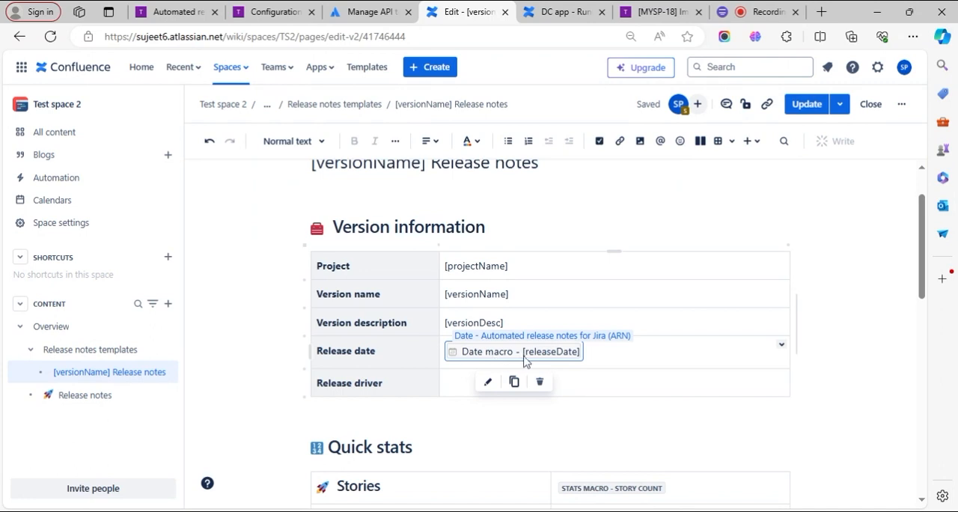
- Add the Status macro from Automated release notes for Jira (ARN) to the empty Release driver cell
left_click(449, 382)
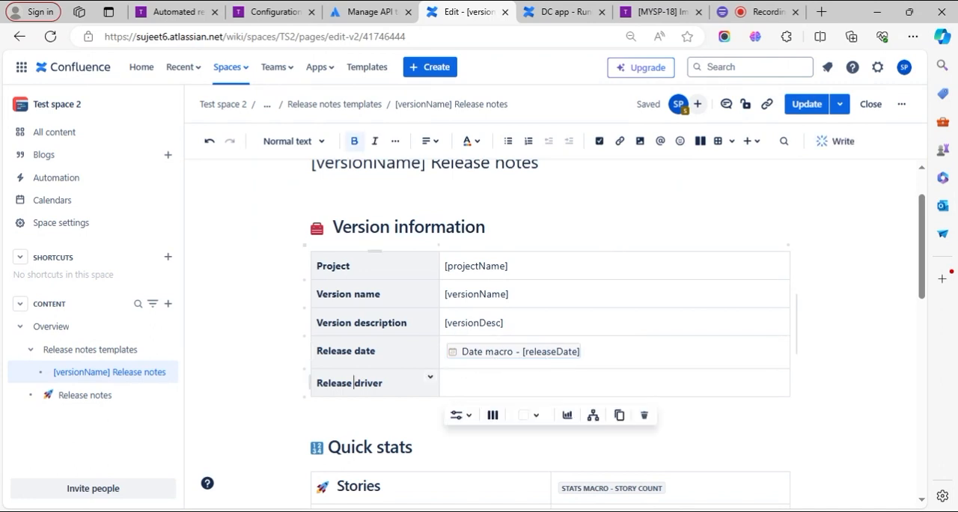
double_click(368, 383)
left_click(331, 382)
left_click(449, 382)
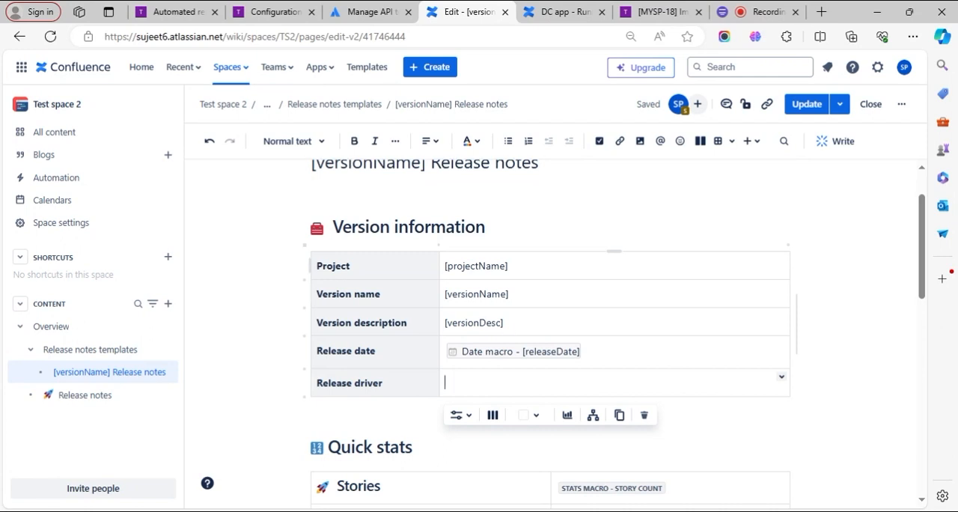
left_click(509, 265)
left_click(446, 383)
type("/status")
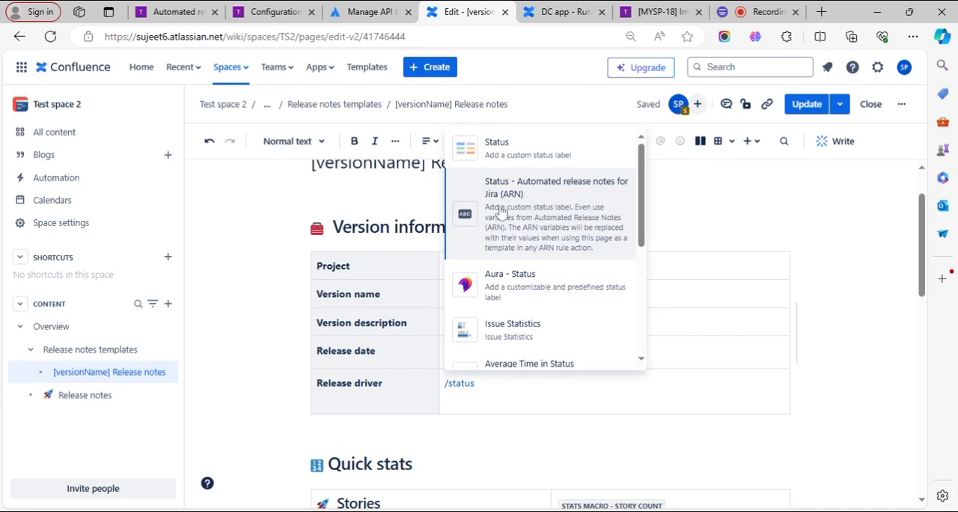
left_click(500, 211)
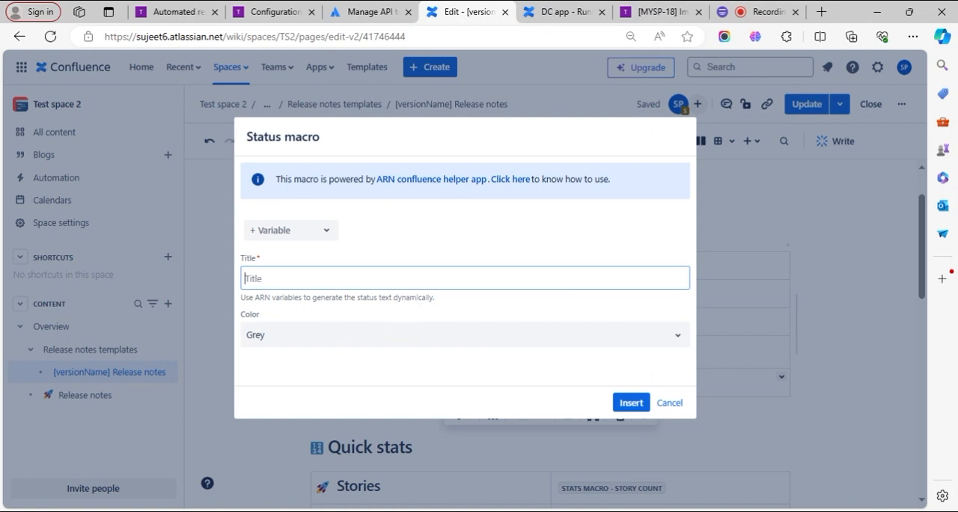
- Set the status macro's title to the userName variable and its color to Purple, and insert it
left_click(302, 235)
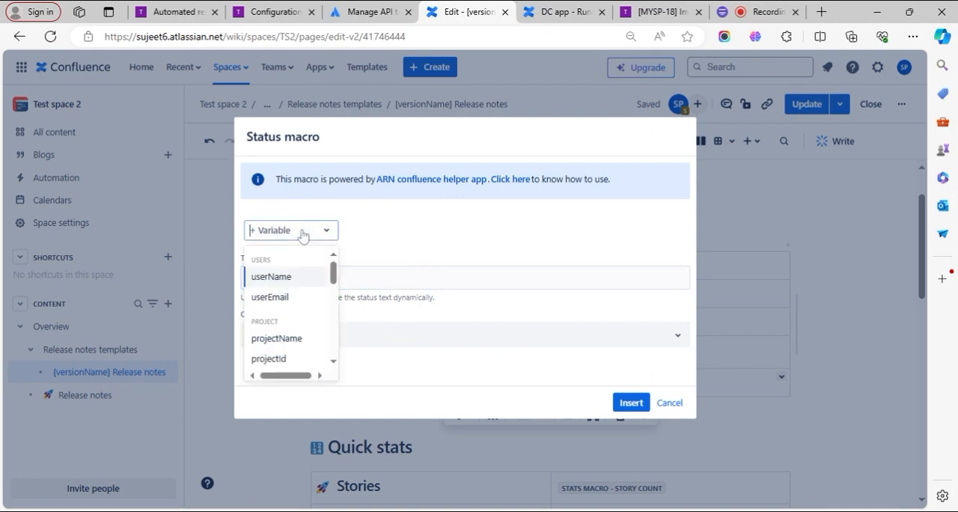
scroll(292, 314, "down", 5)
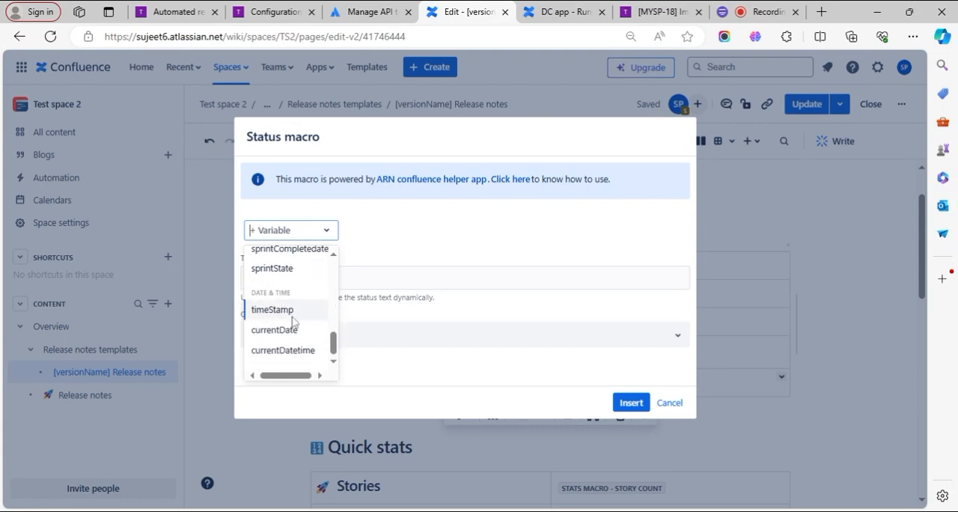
scroll(295, 315, "up", 5)
left_click(274, 282)
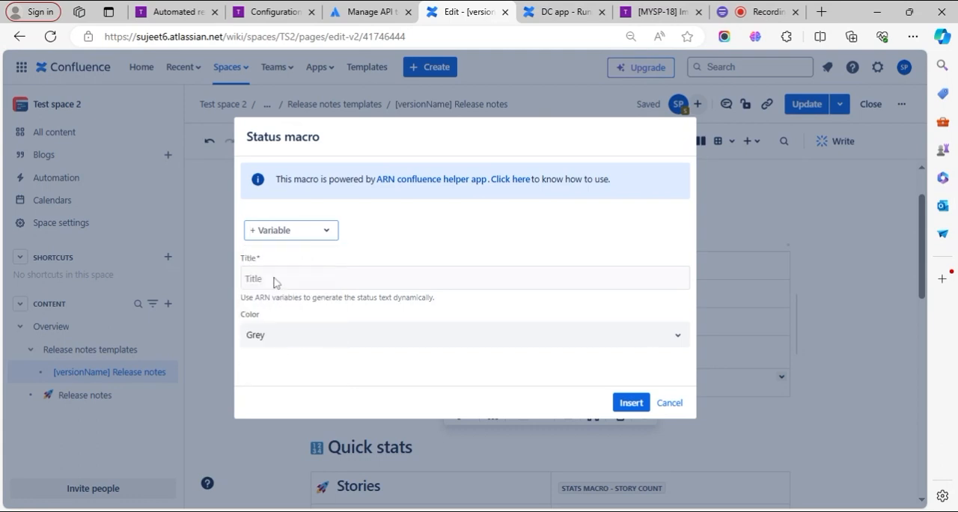
left_click(292, 345)
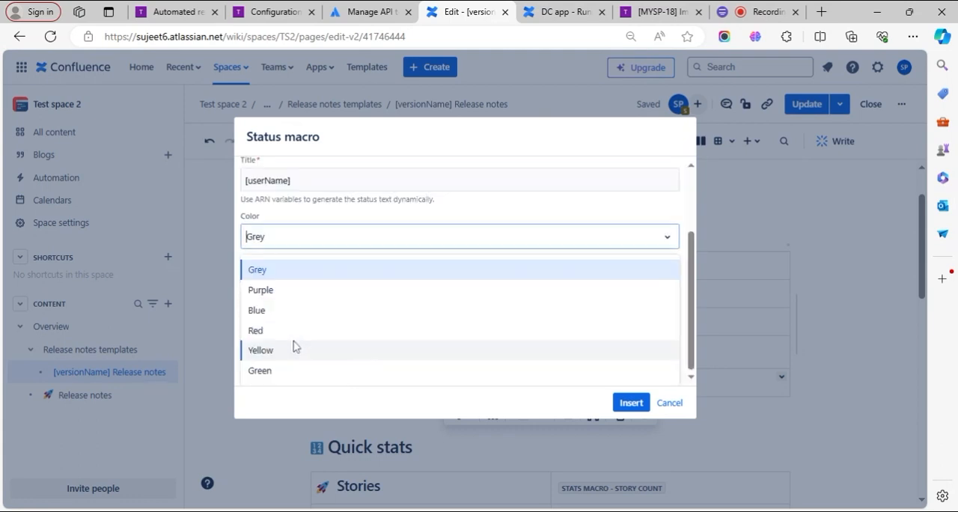
left_click(295, 290)
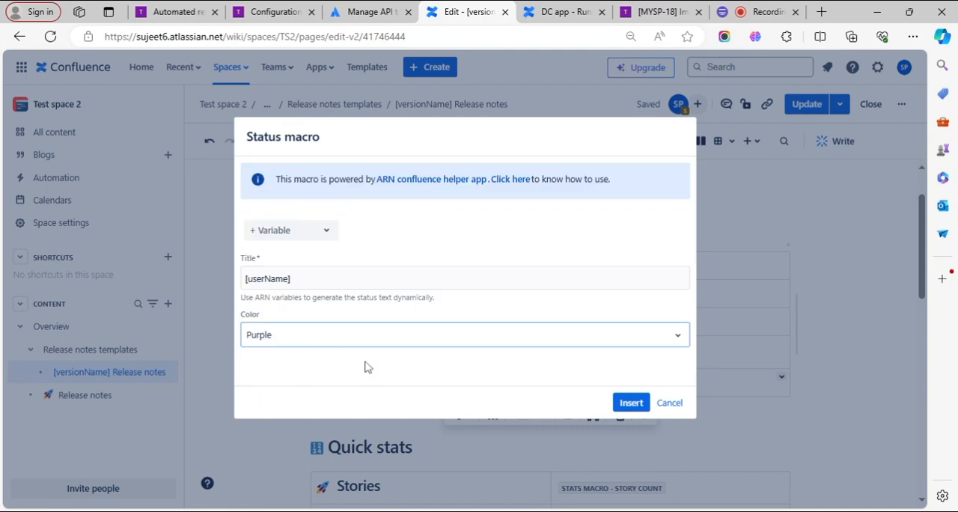
left_click(631, 403)
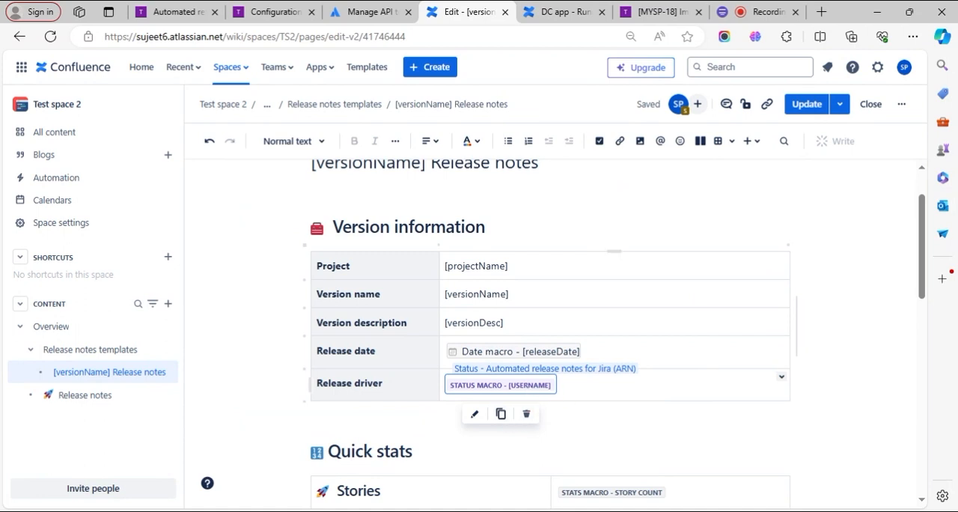
left_click(636, 428)
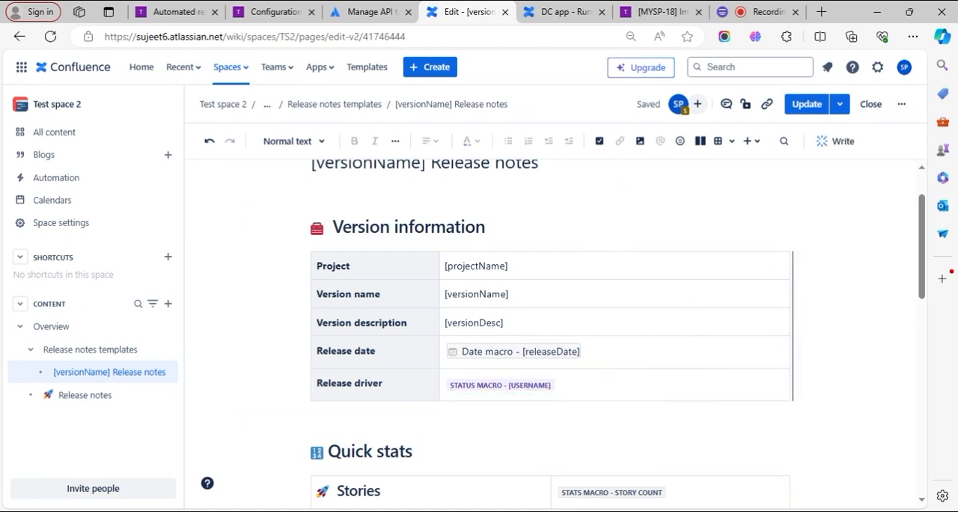
- Open the Stories row's Stats macro for editing and review its title, JQL query and return settings
scroll(550, 334, "down", 2)
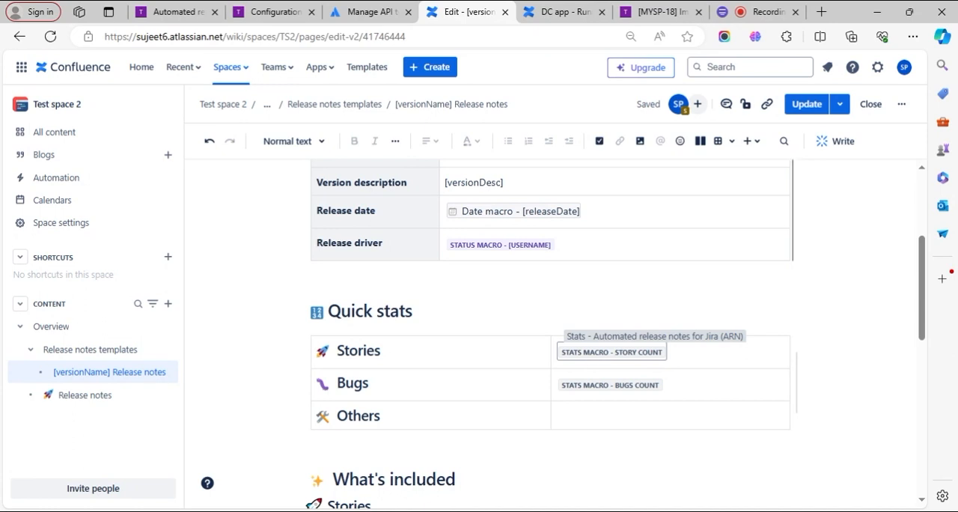
left_click(589, 355)
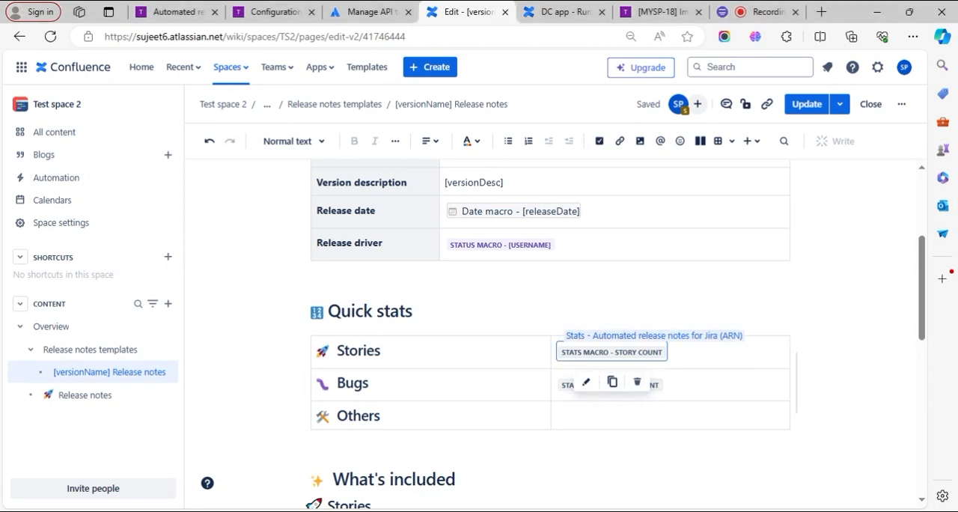
left_click(586, 382)
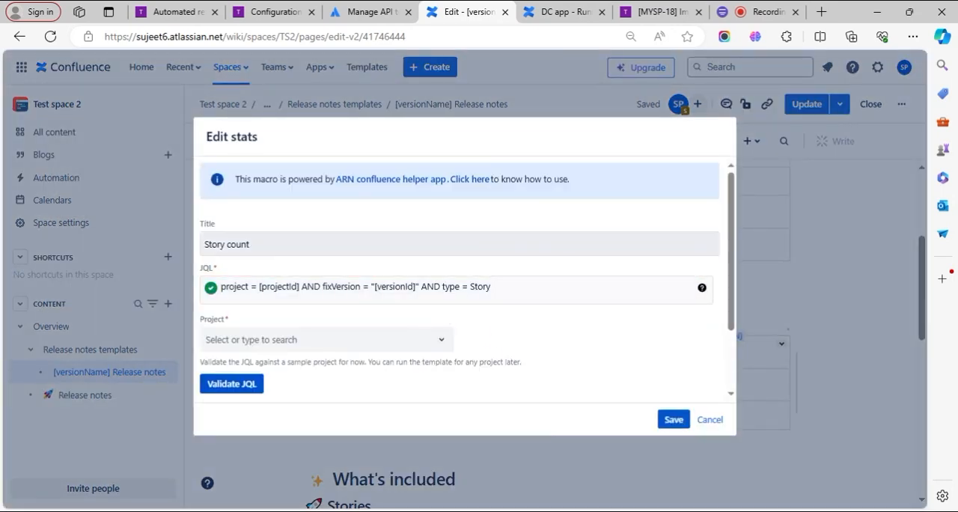
left_click(225, 244)
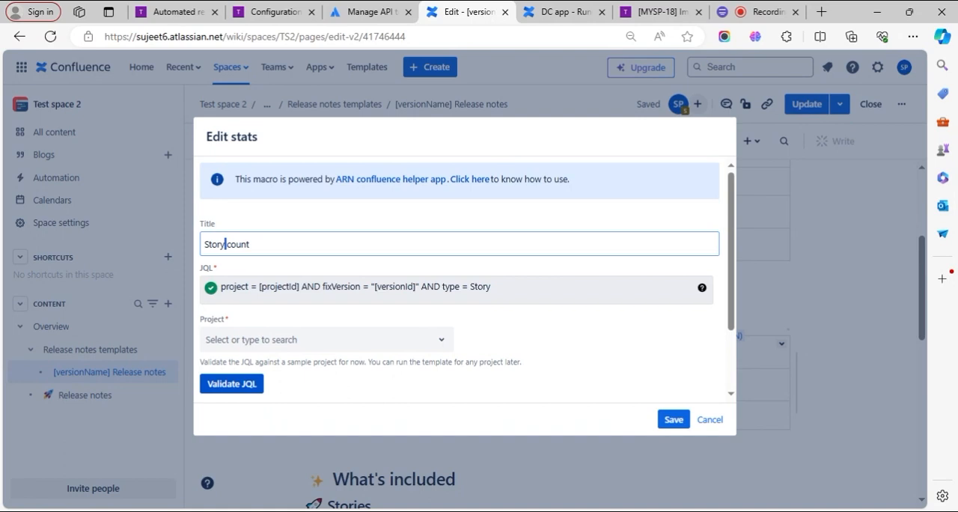
scroll(382, 340, "down", 2)
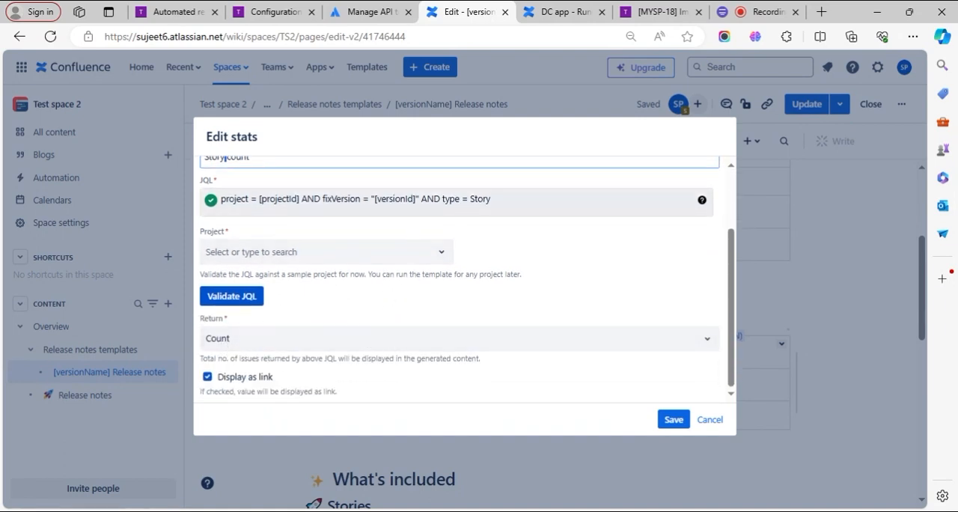
scroll(456, 277, "up", 2)
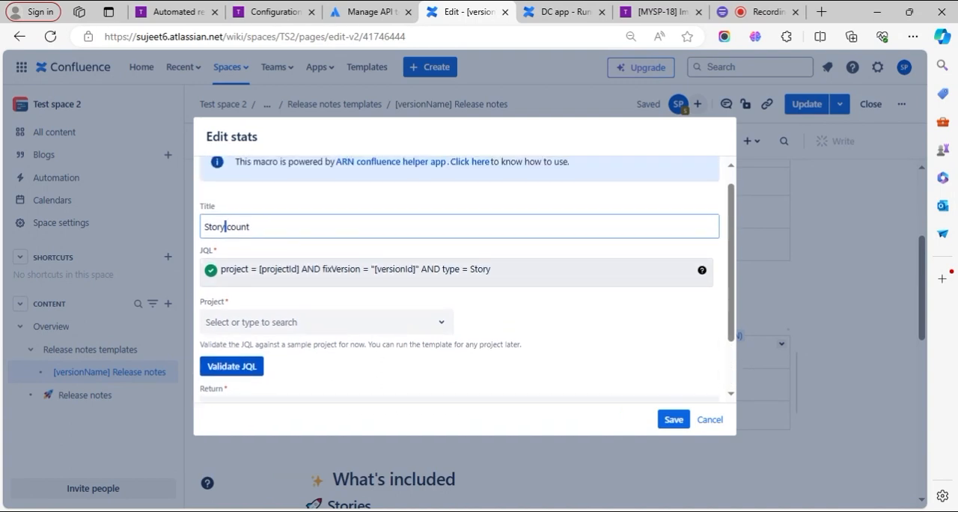
left_click(276, 268)
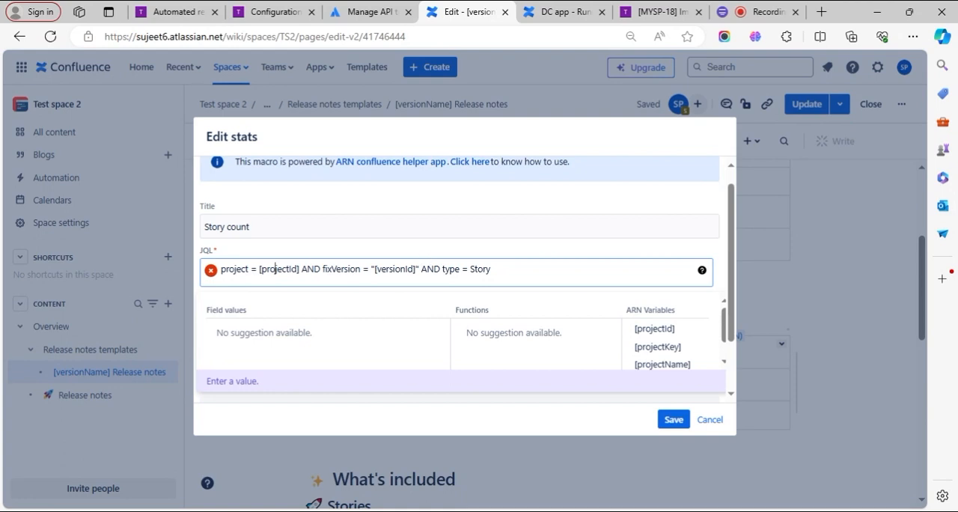
left_click(479, 253)
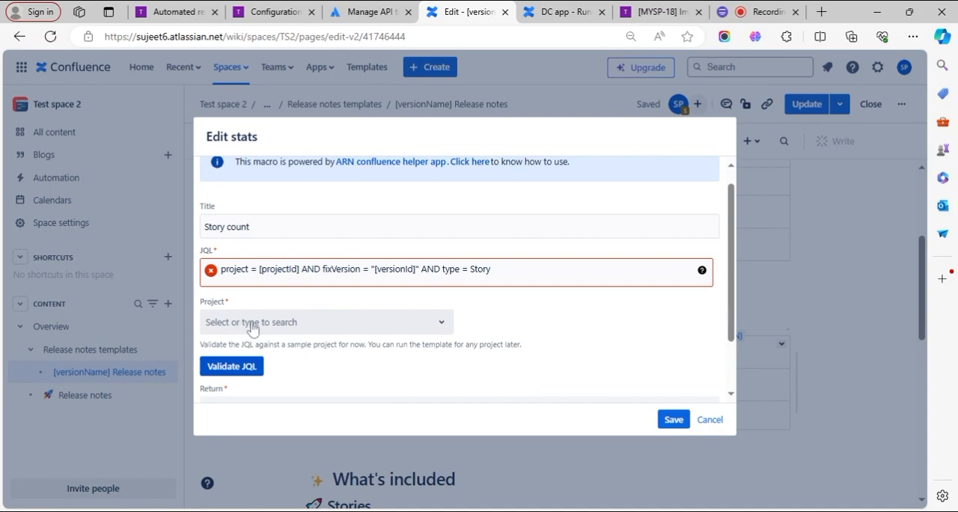
- Validate the Story count macro's JQL against the ARN-Cloud project and save the macro
left_click(257, 329)
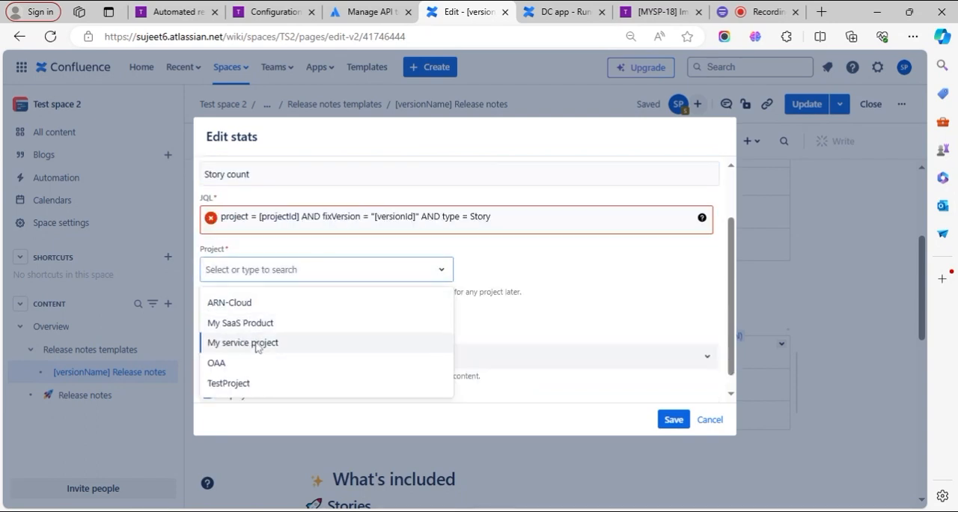
left_click(270, 305)
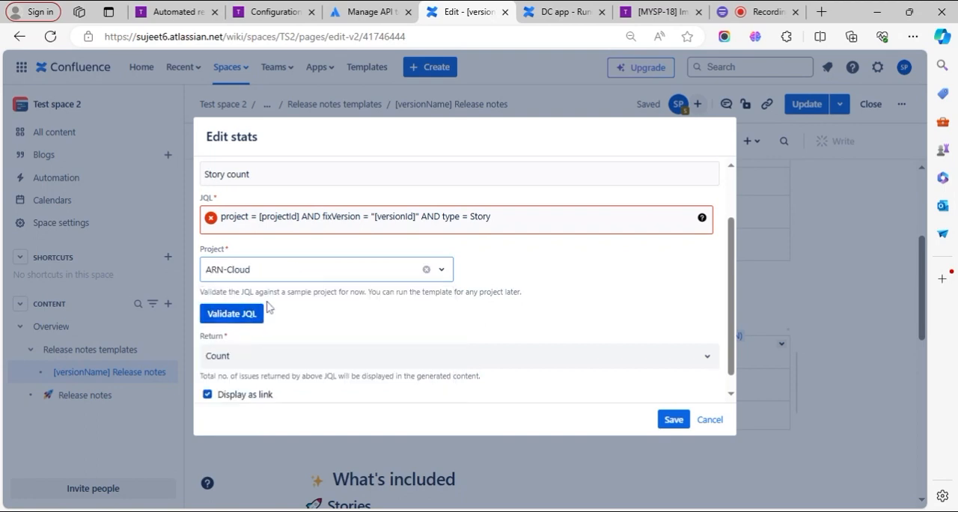
left_click(250, 318)
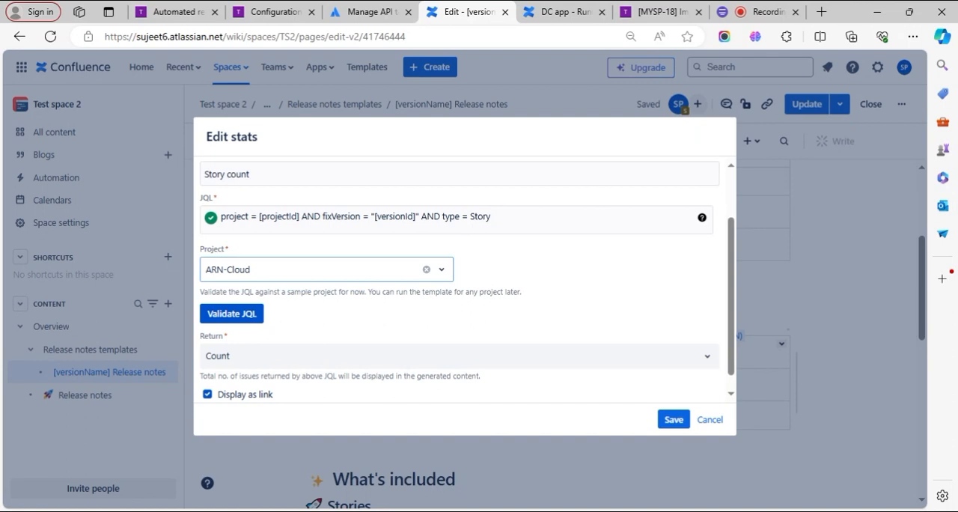
scroll(434, 337, "up", 2)
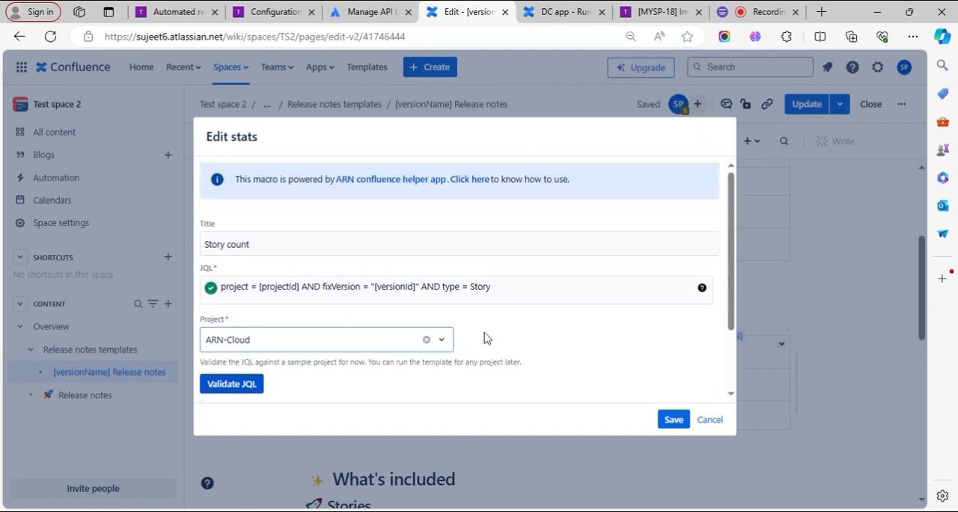
scroll(485, 336, "down", 3)
scroll(483, 325, "up", 3)
left_click(674, 419)
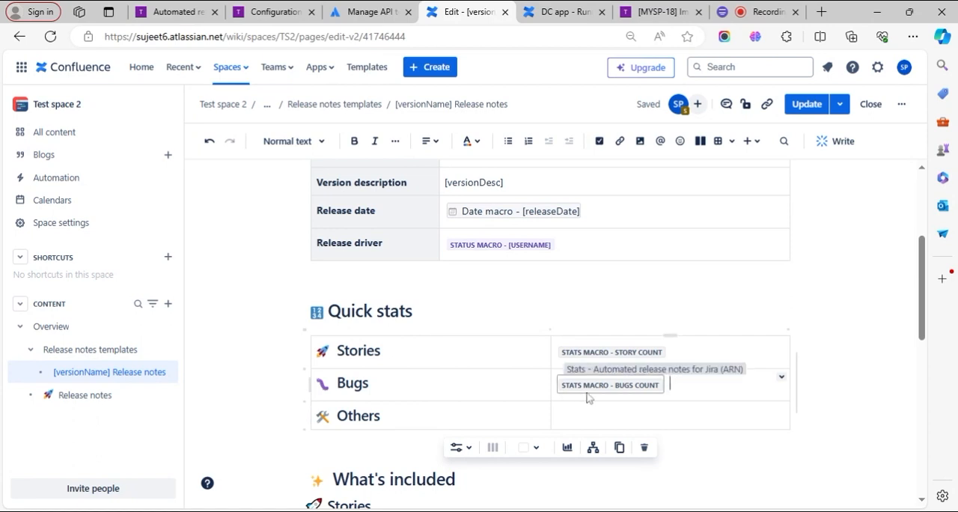
- Copy the Bugs count Stats macro into the empty Others cell of the Quick stats table
scroll(588, 398, "down", 1)
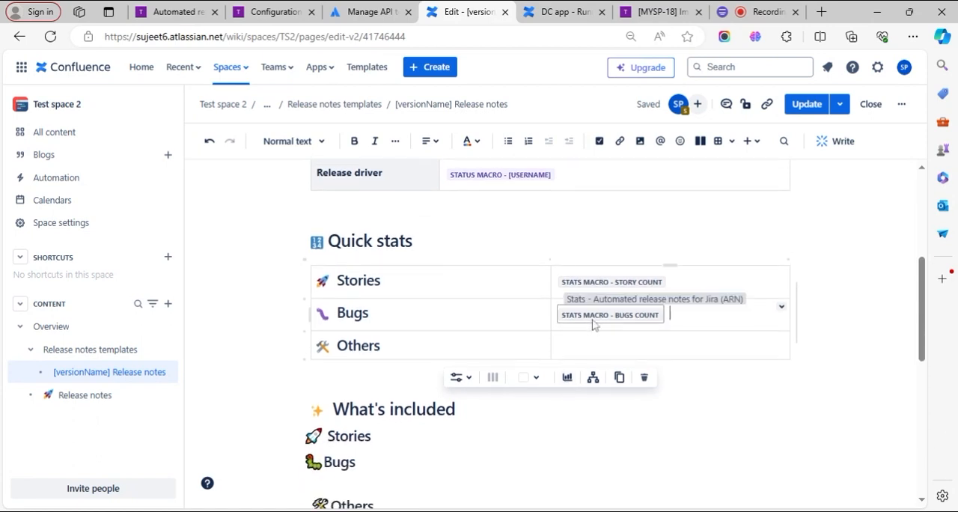
left_click(359, 345)
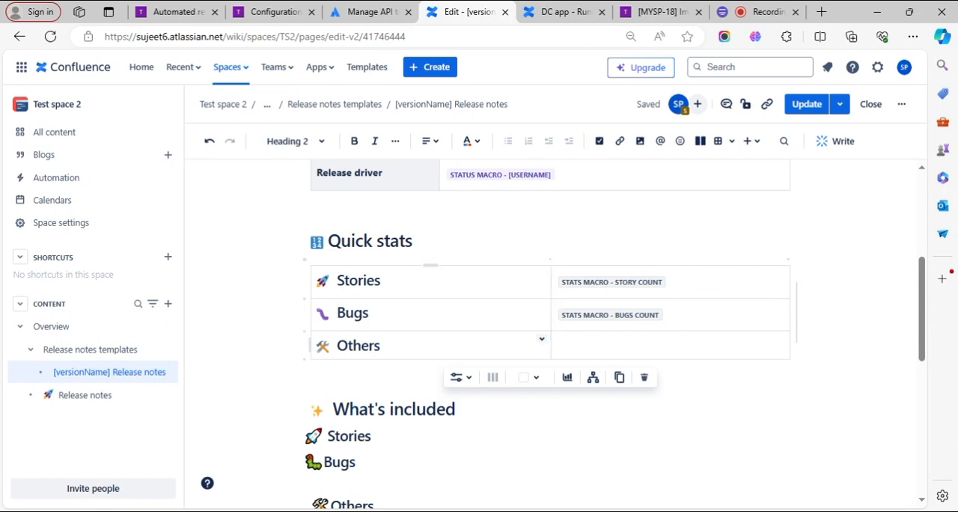
left_click(368, 345)
left_click(614, 318)
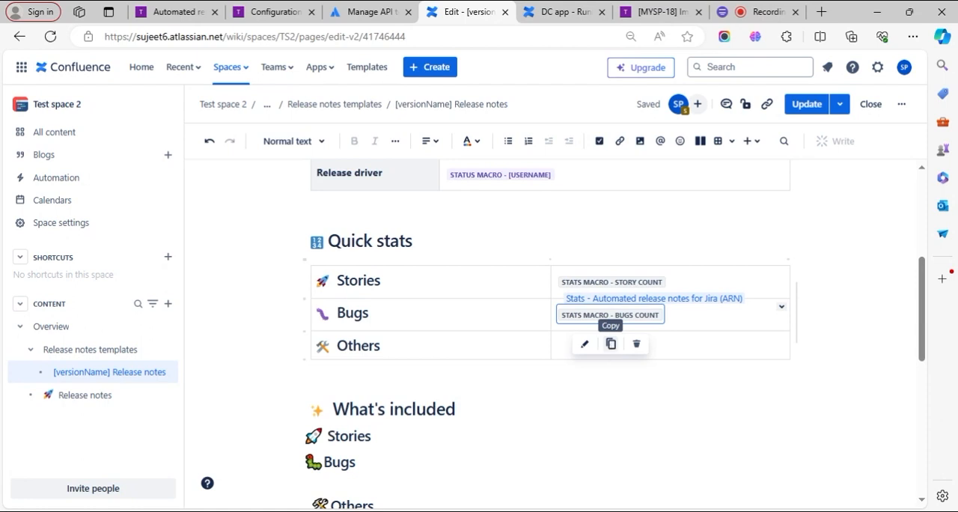
left_click(611, 344)
left_click(666, 350)
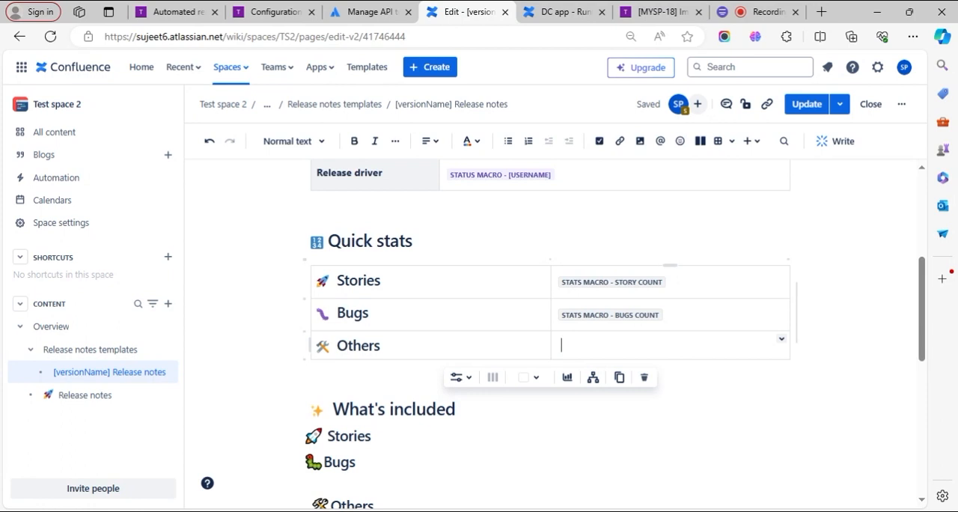
key("ctrl+v")
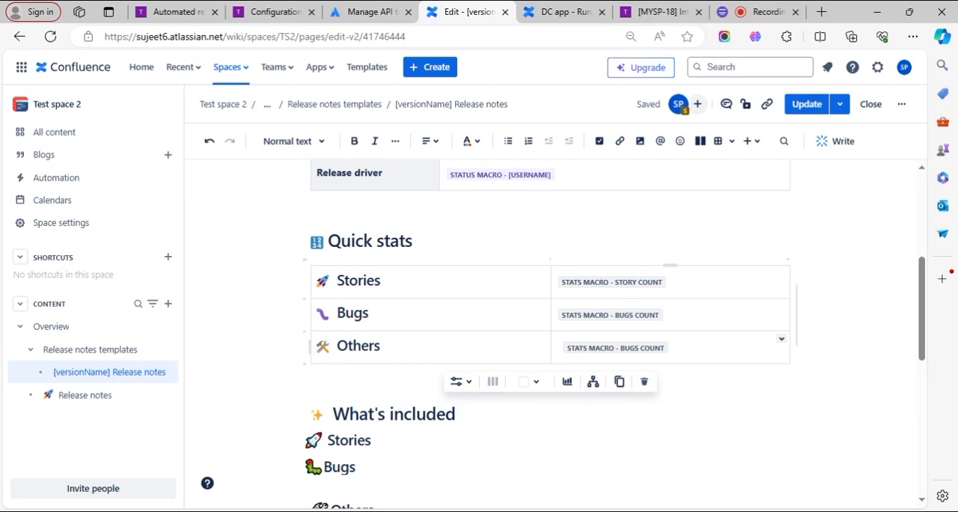
- Edit the Others row's copied Stats macro so its JQL type condition reads type not in ( Story, Bug)
left_click(635, 349)
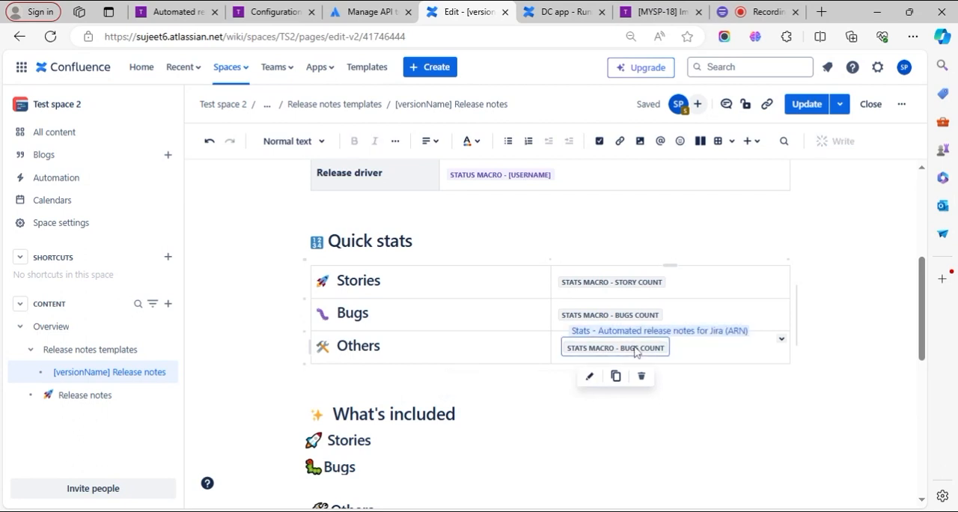
left_click(591, 382)
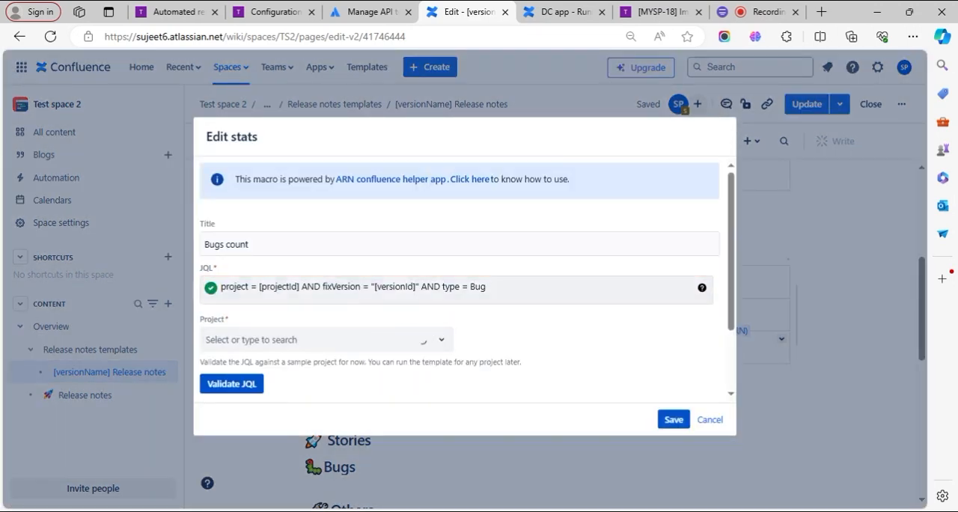
left_click_drag(486, 286, 442, 287)
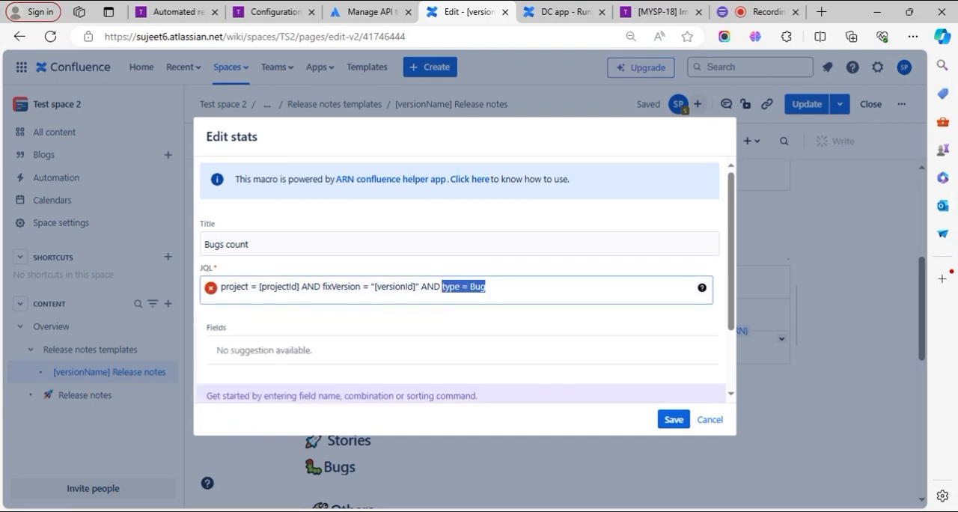
left_click_drag(487, 287, 461, 286)
type("no")
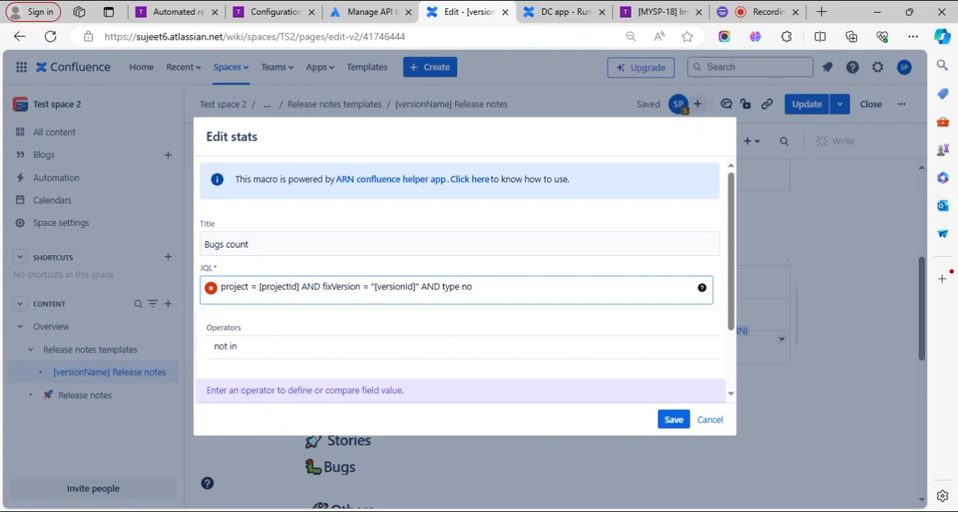
left_click(348, 347)
left_click(353, 347)
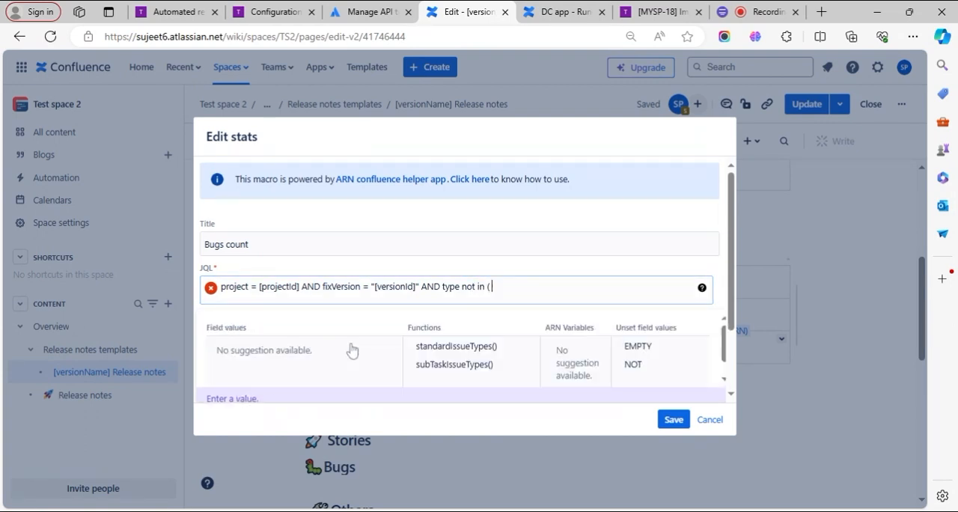
type("St")
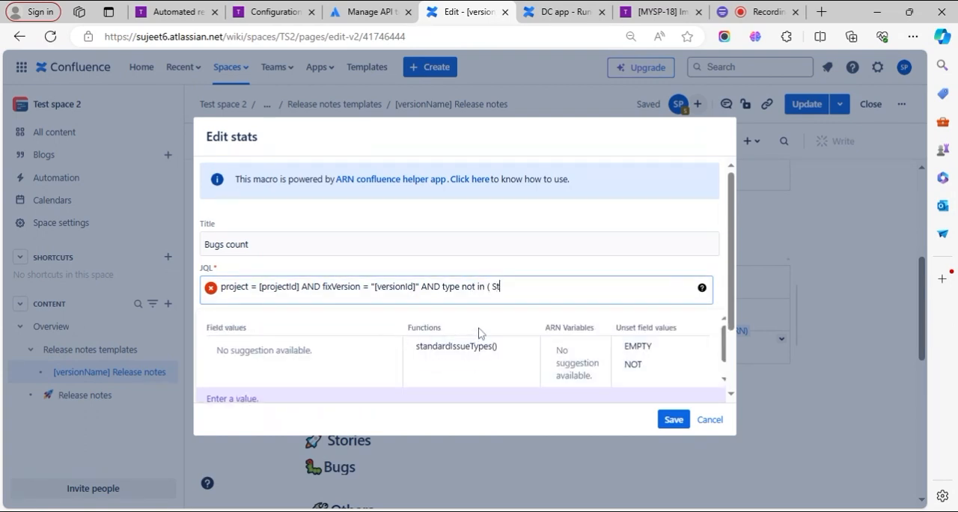
type("ory, Bu")
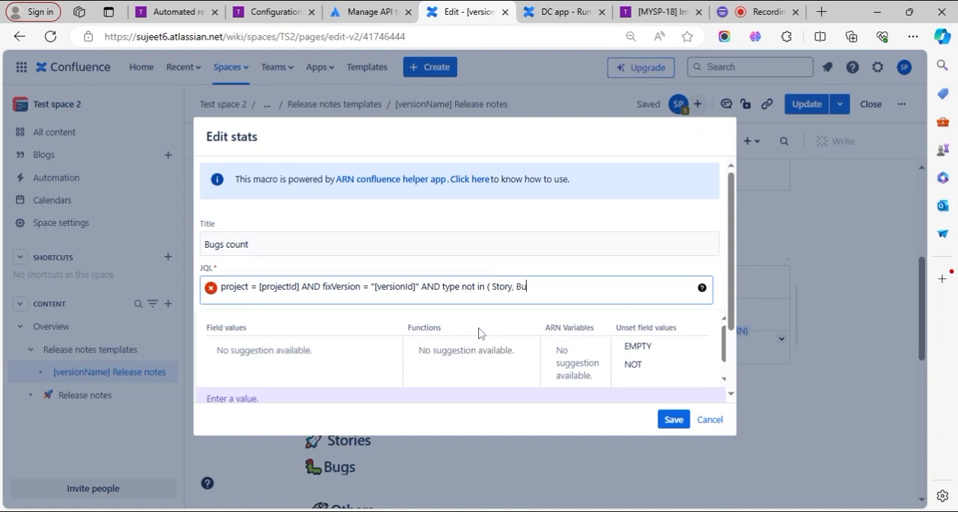
type("g)")
left_click(519, 274)
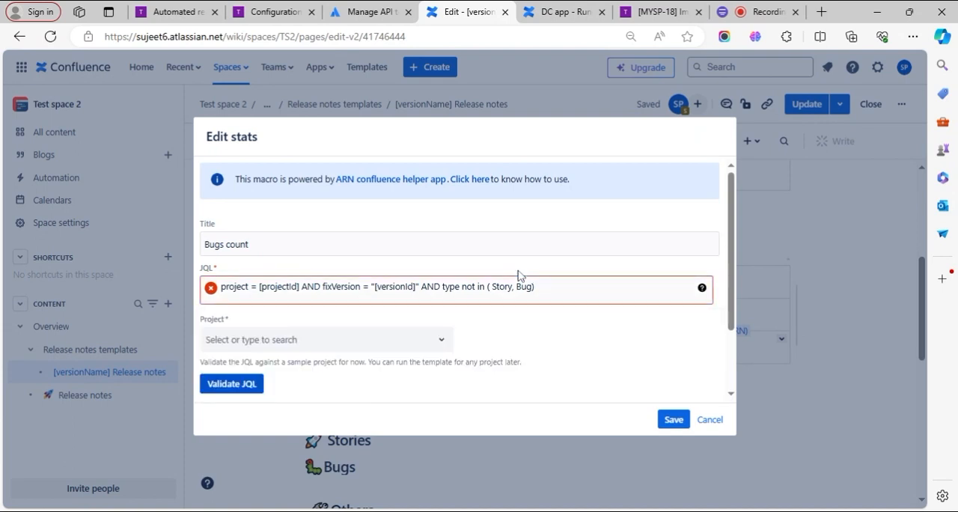
- Validate the edited JQL against the ARN-Cloud project
left_click(306, 343)
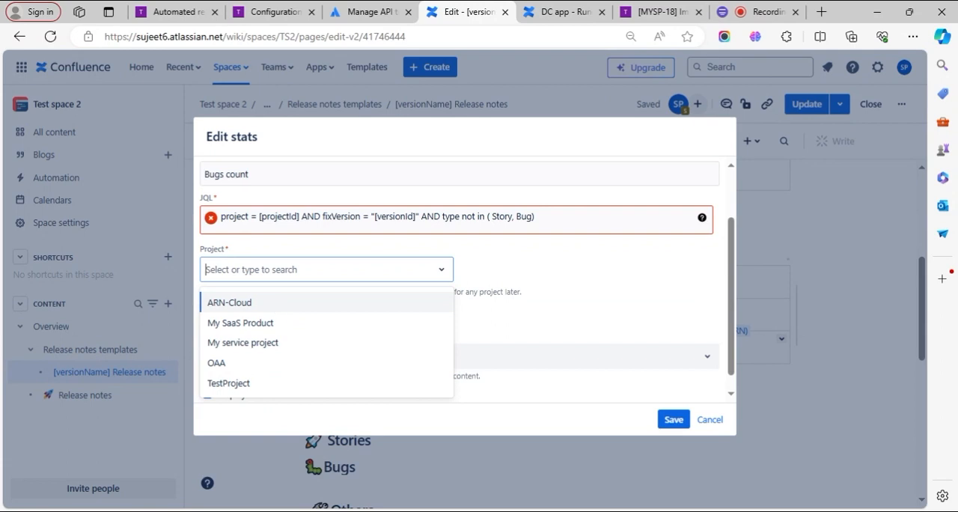
left_click(276, 307)
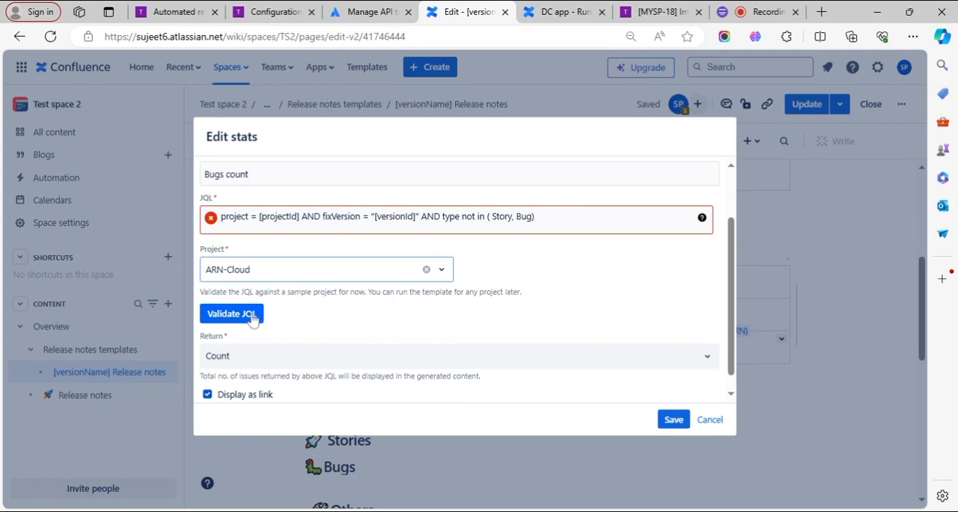
left_click(251, 318)
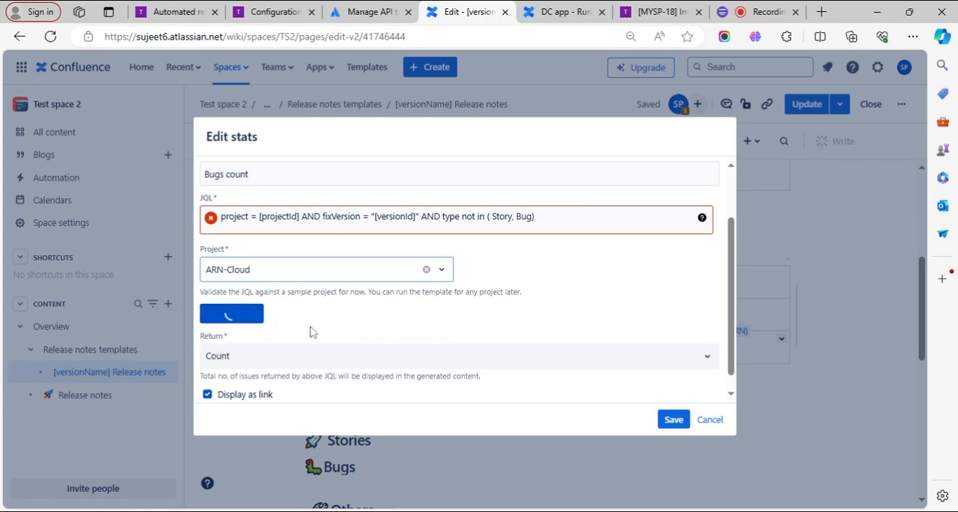
scroll(357, 351, "up", 1)
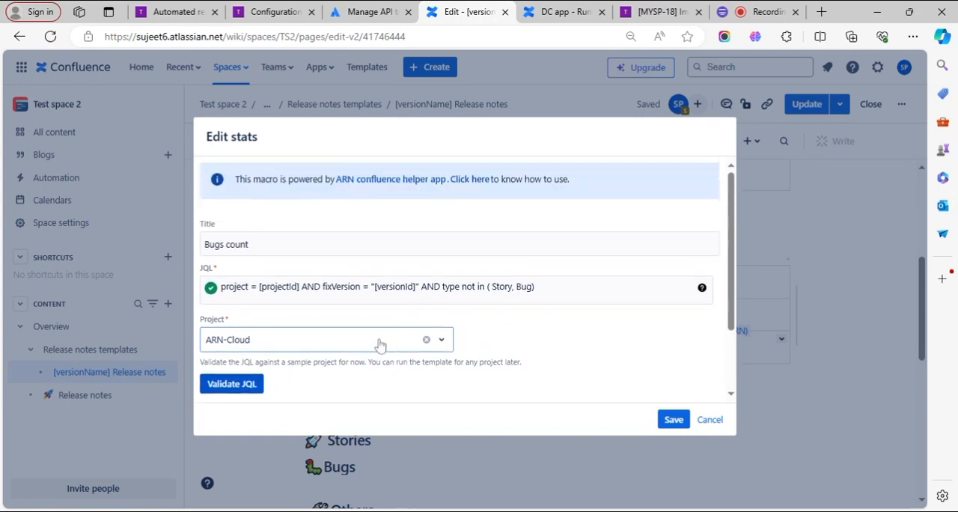
- Retitle the Others row's Stats macro to "Others count" and save it
double_click(214, 244)
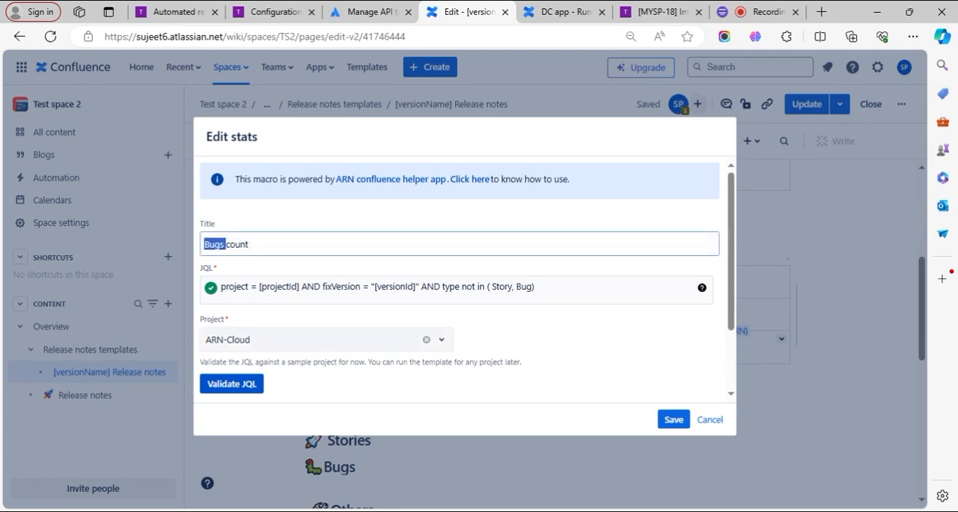
type("Others")
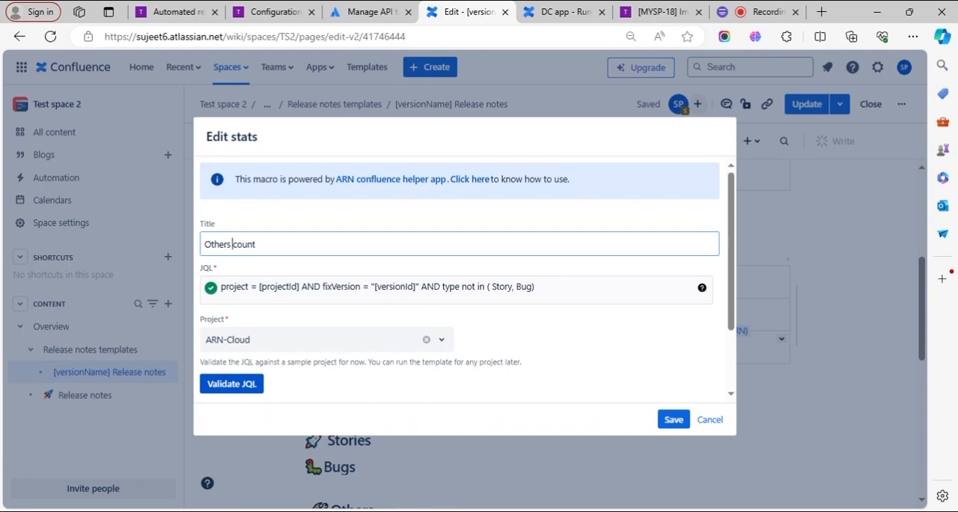
left_click(674, 420)
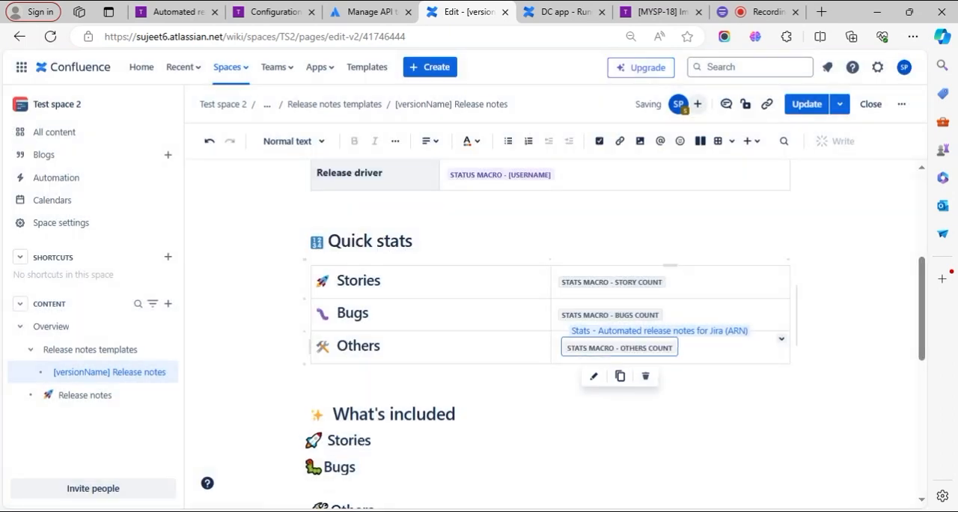
- Remove the extra space before the Others count Stats macro in the Quick stats table
left_click(681, 394)
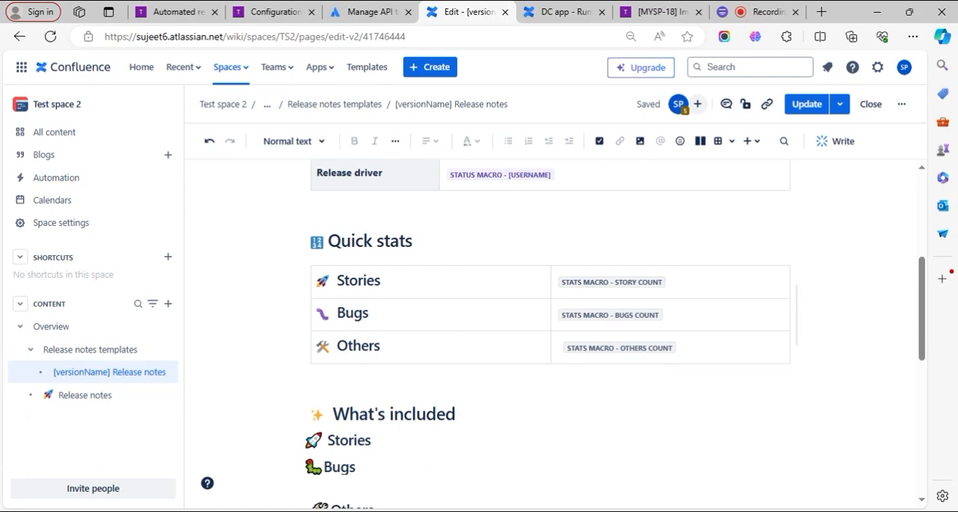
left_click(684, 345)
left_click(561, 346)
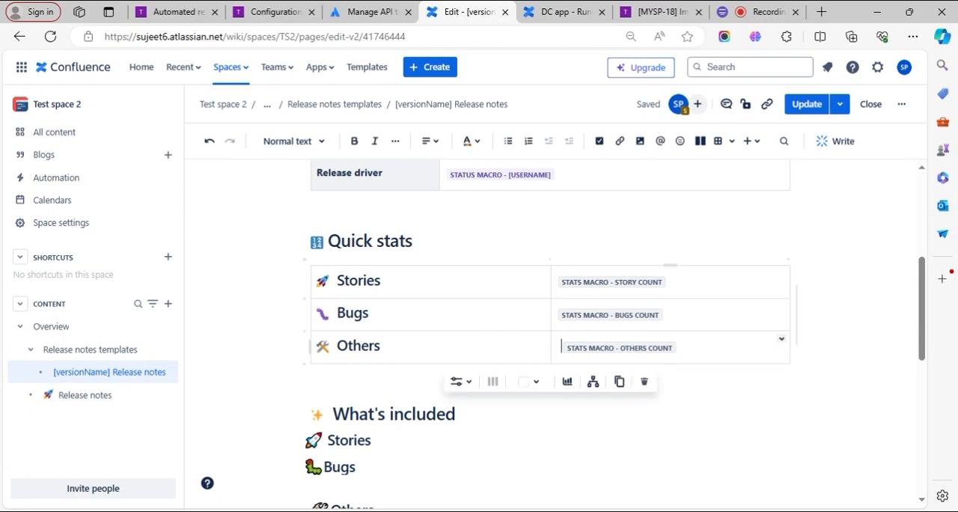
key("BackSpace")
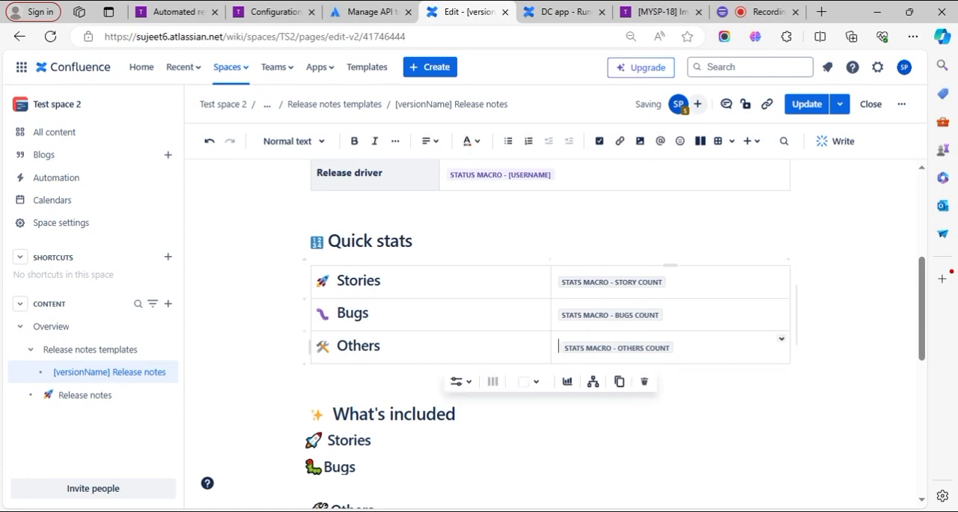
left_click(457, 414)
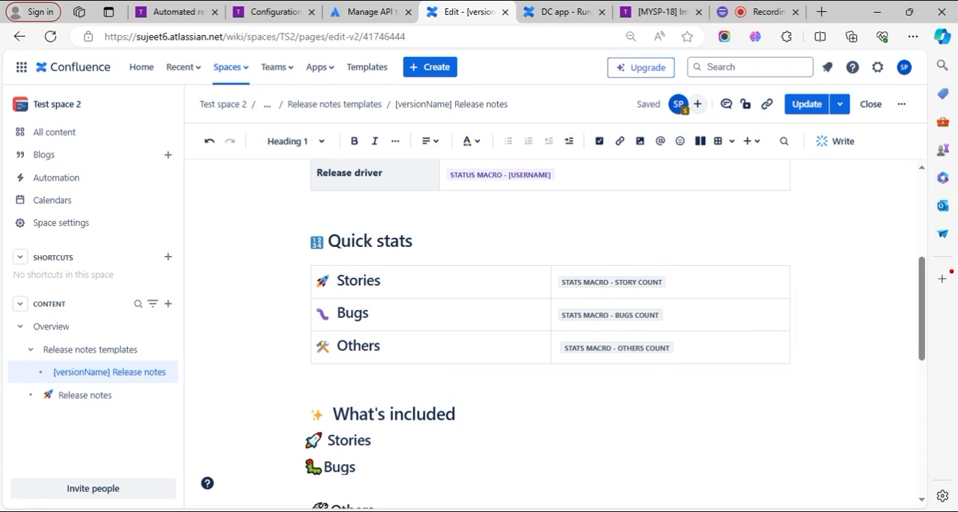
- Open the insert settings for an ARN JQL section macro after the Others heading under What's included
scroll(550, 333, "down", 2)
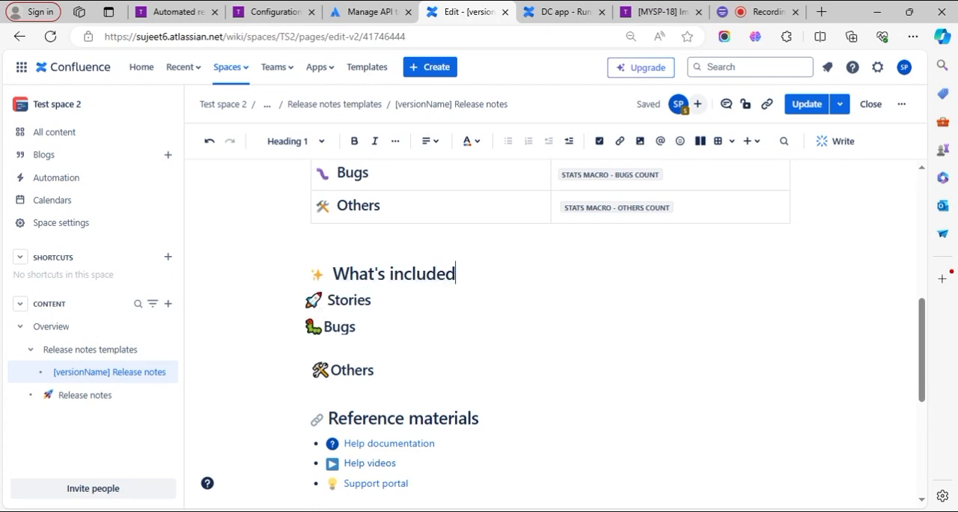
scroll(454, 343, "up", 2)
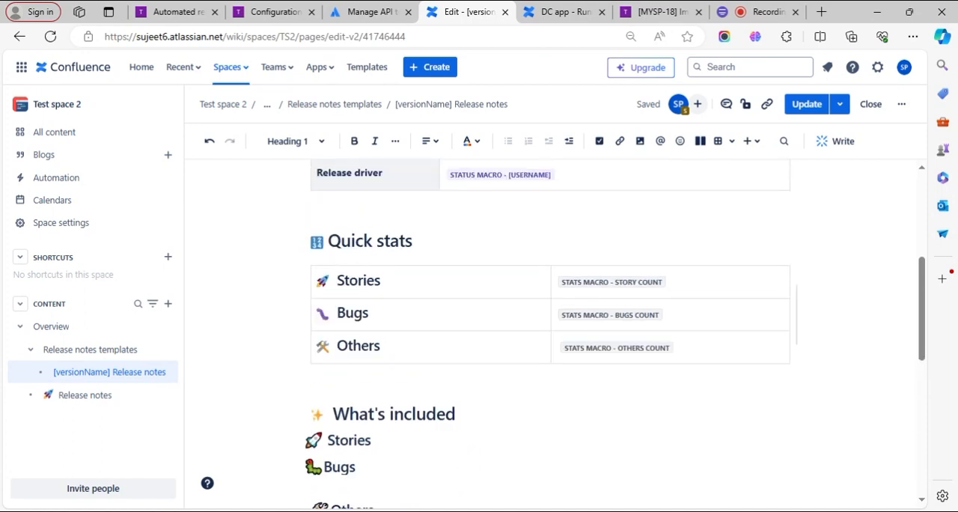
scroll(349, 345, "down", 2)
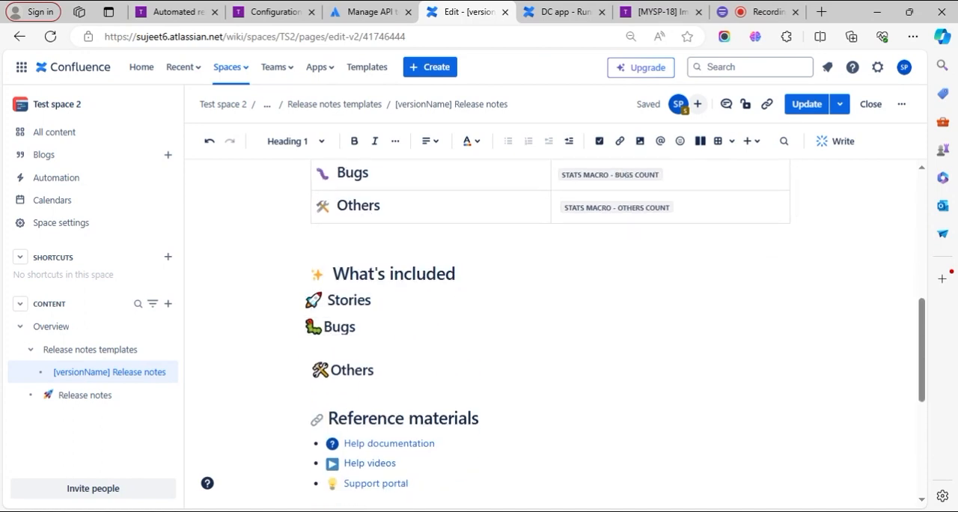
left_click(366, 306)
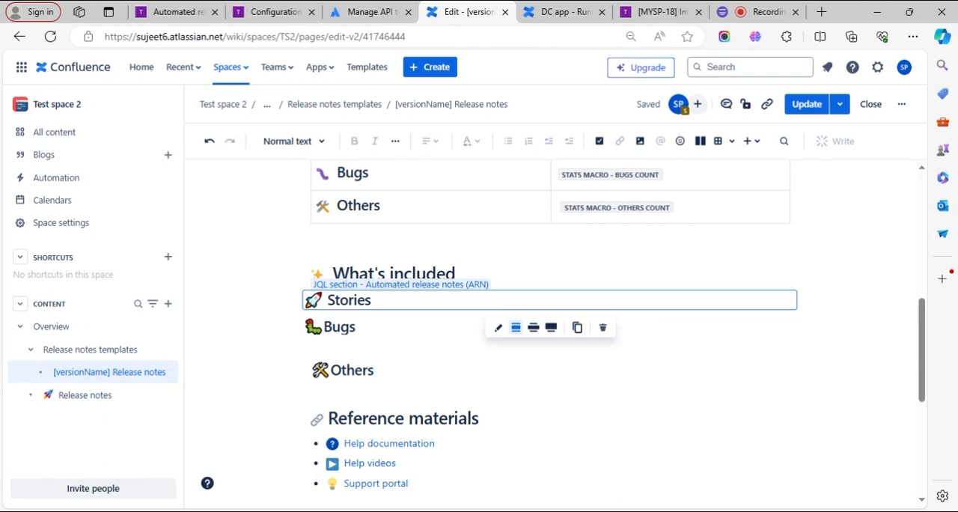
left_click(377, 417)
left_click(375, 371)
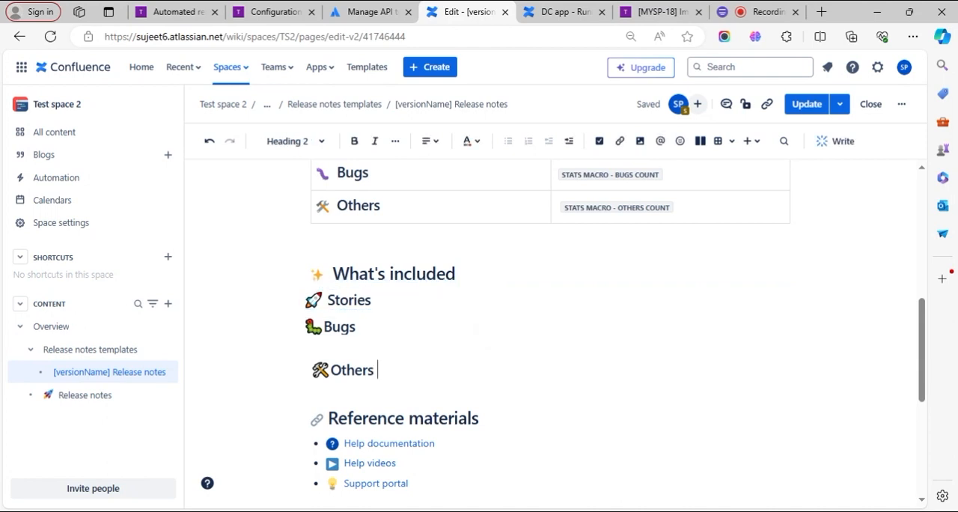
type("/JQ")
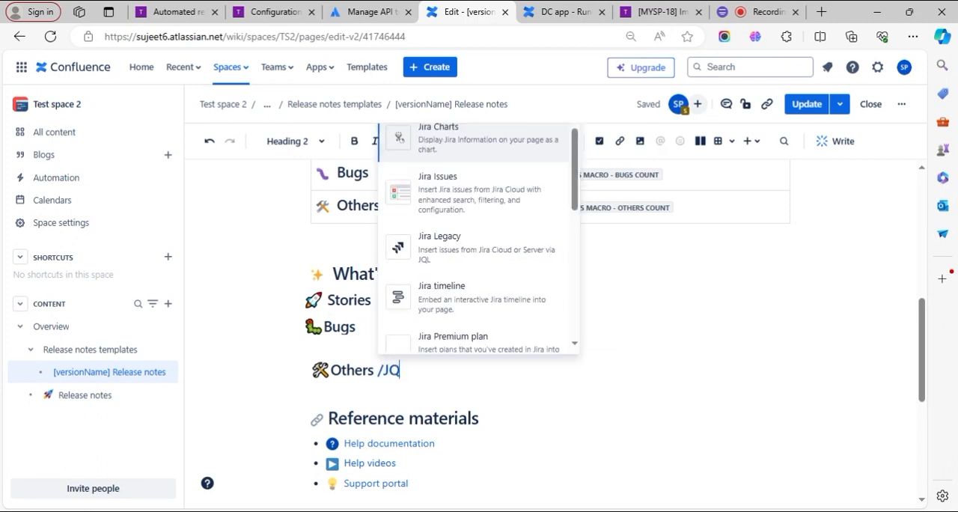
type("L")
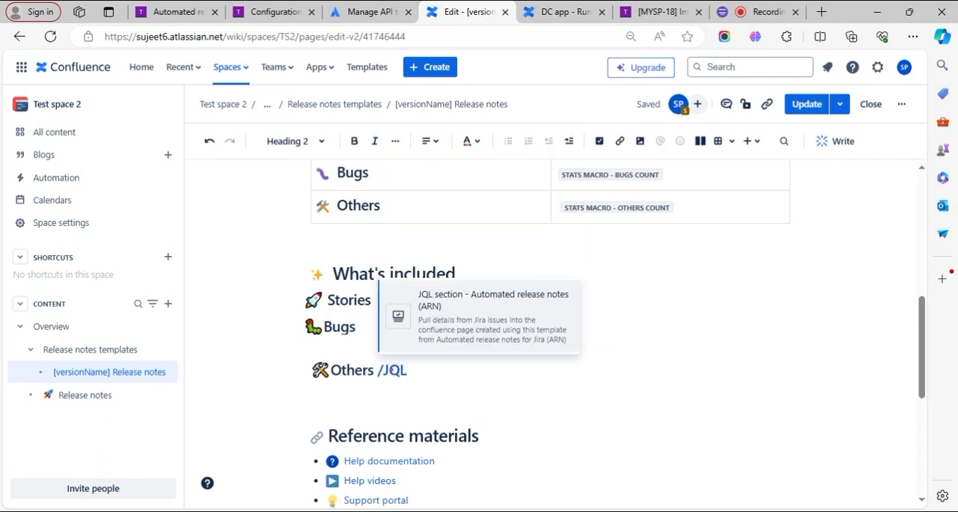
left_click(433, 319)
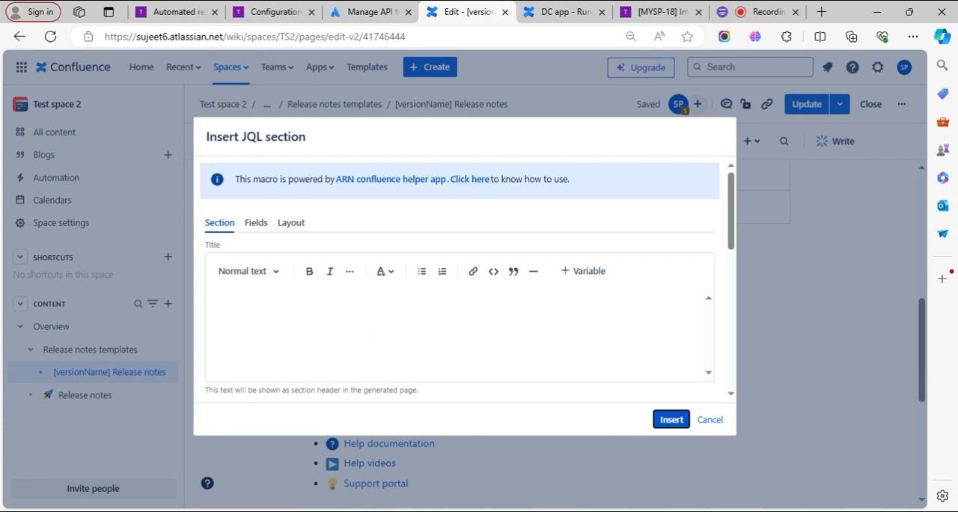
- Examine the new JQL section's section, fields and layout settings, and close them without inserting the macro
scroll(463, 299, "down", 5)
scroll(464, 300, "up", 5)
left_click(262, 224)
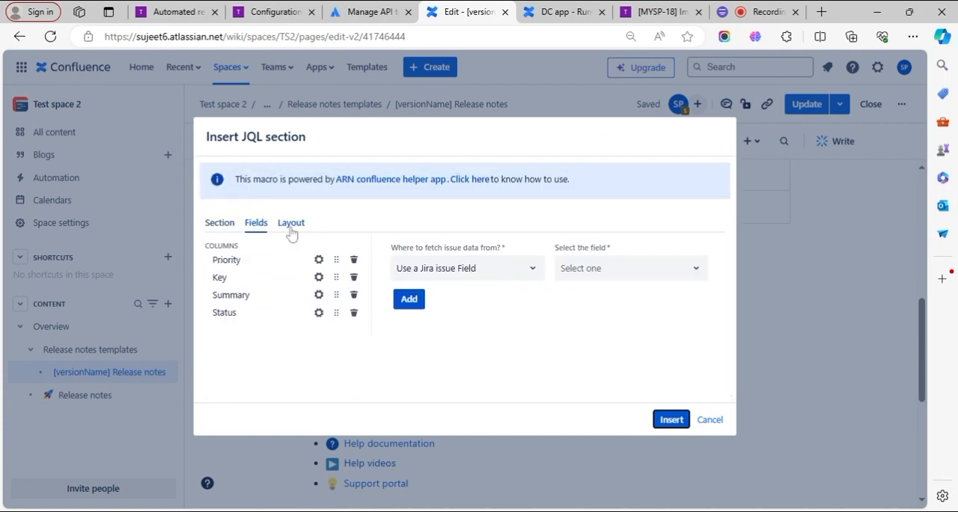
left_click(299, 233)
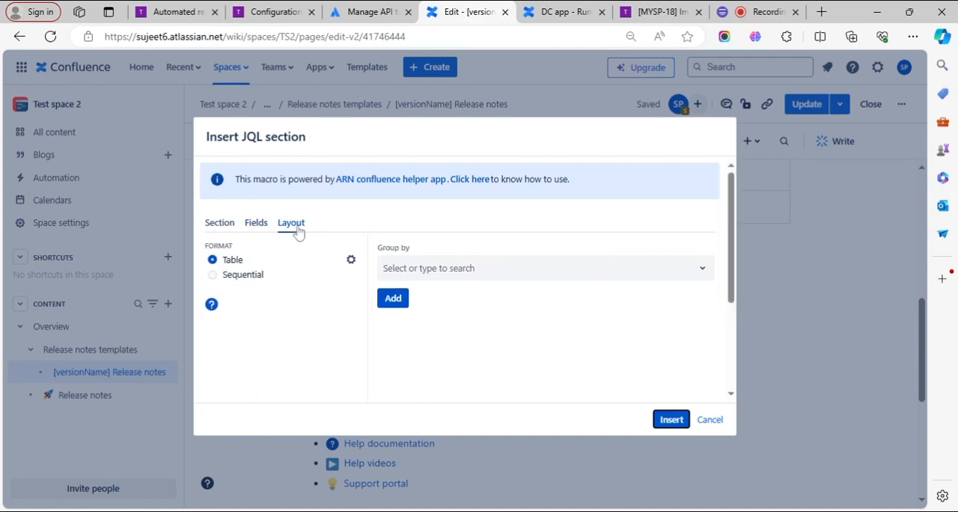
left_click(262, 226)
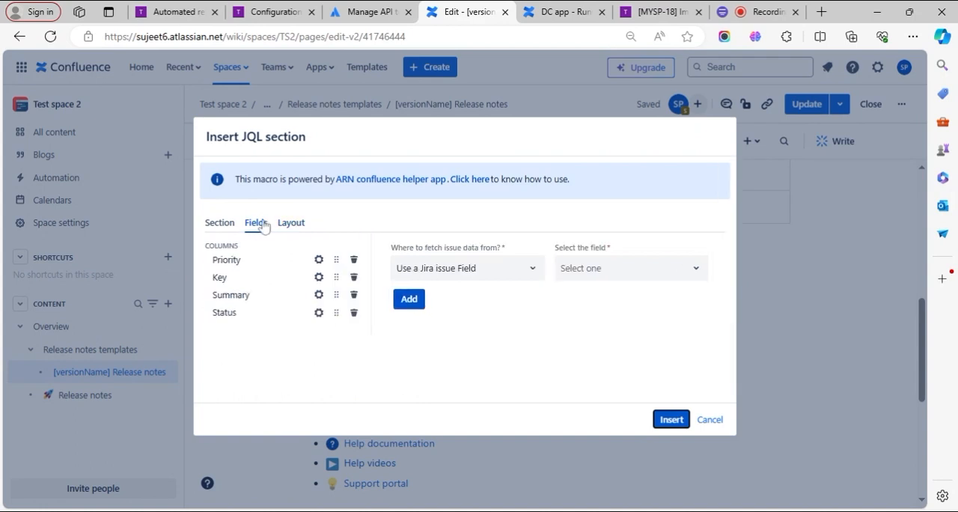
left_click(229, 228)
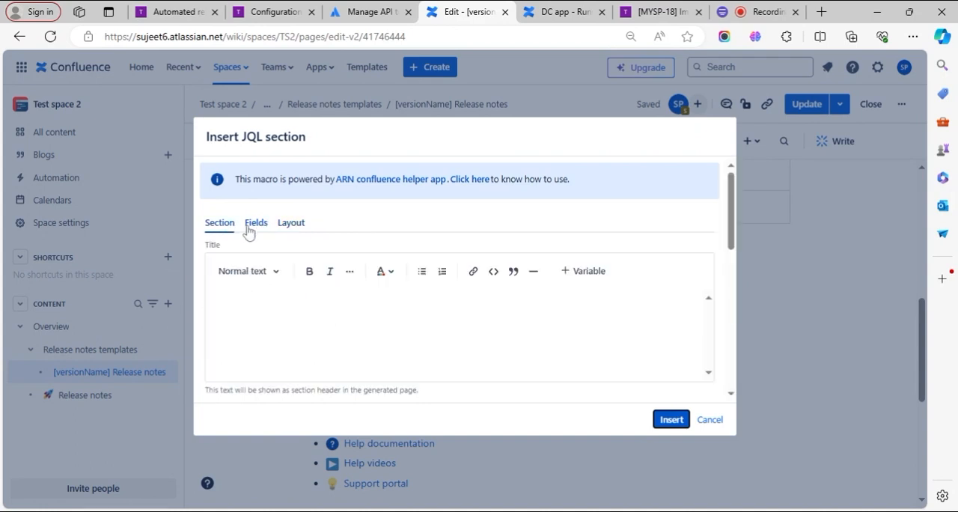
left_click(709, 420)
- Open the Stories JQL section for editing and examine its title, description, JQL, Hide Section option and empty-result message
left_click(377, 307)
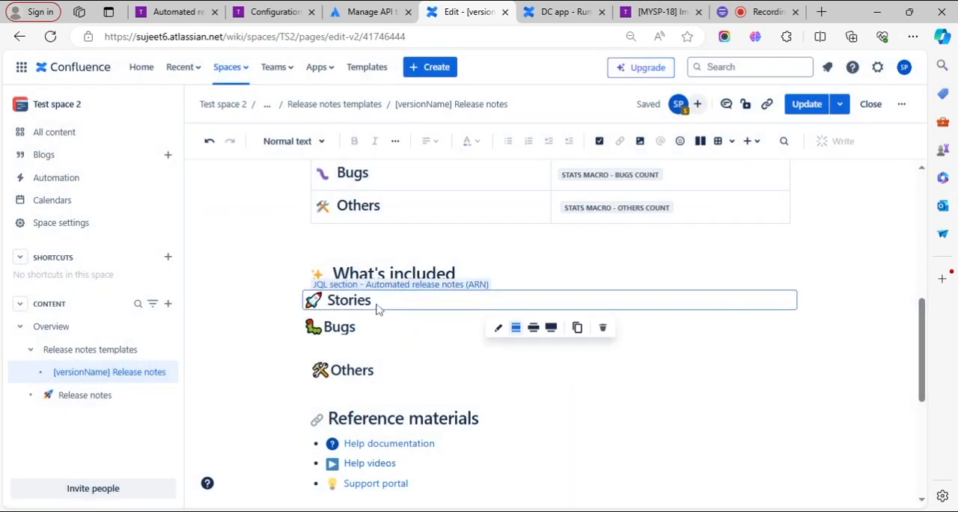
left_click(498, 329)
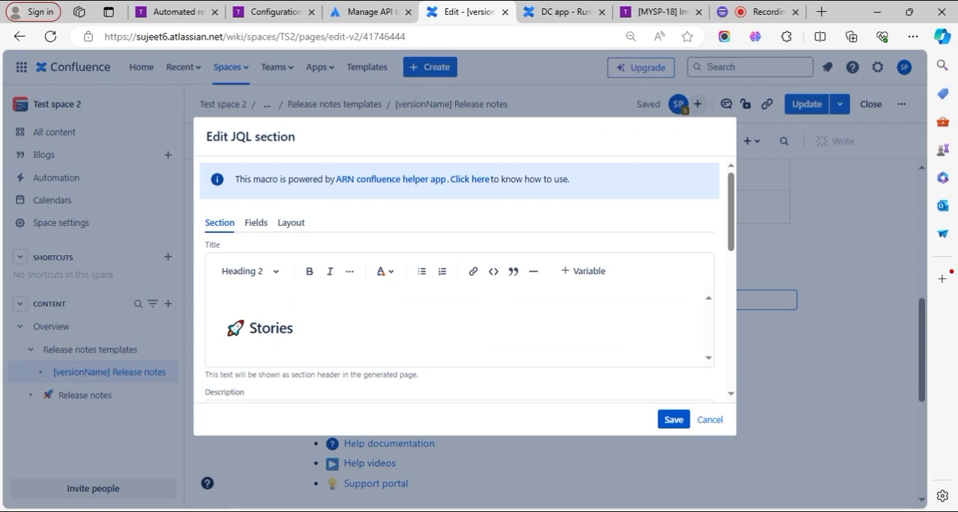
scroll(460, 284, "down", 1)
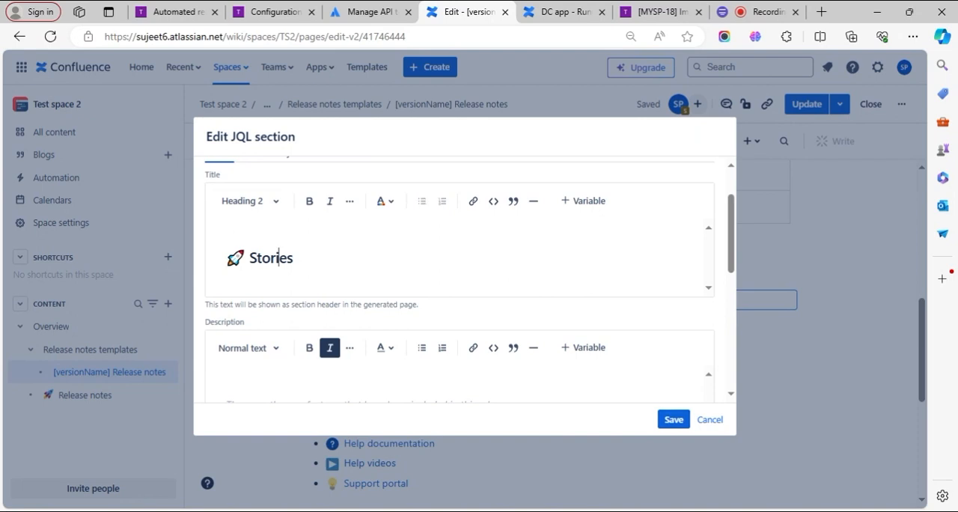
scroll(317, 283, "down", 1)
scroll(317, 283, "down", 1)
double_click(290, 264)
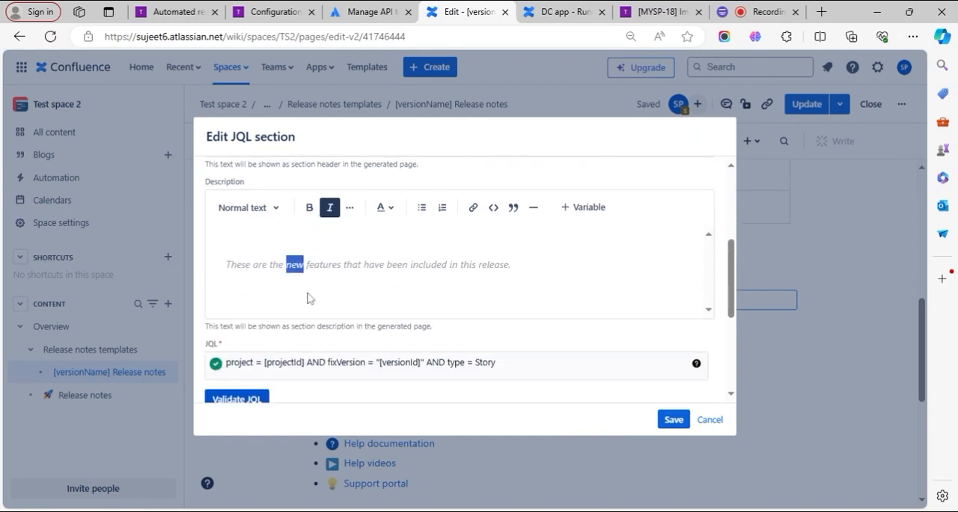
scroll(337, 316, "down", 2)
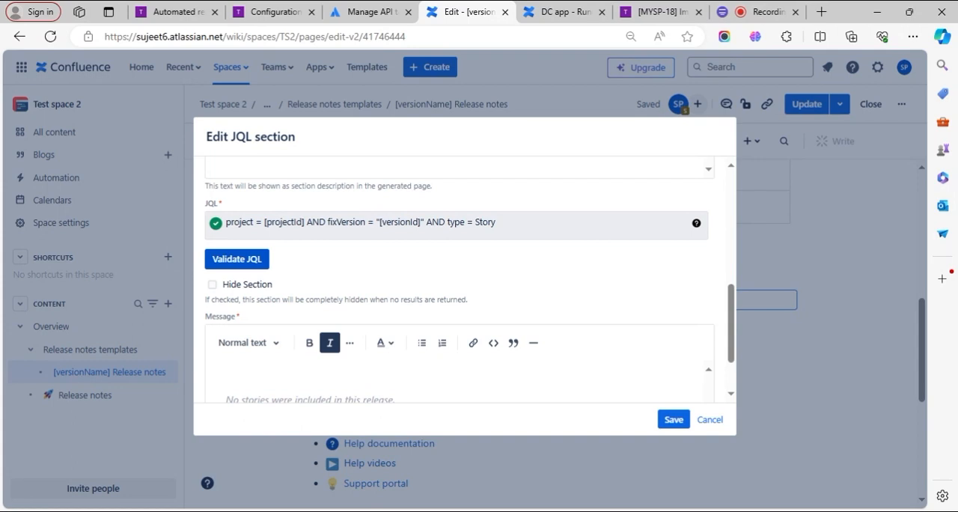
scroll(365, 284, "down", 2)
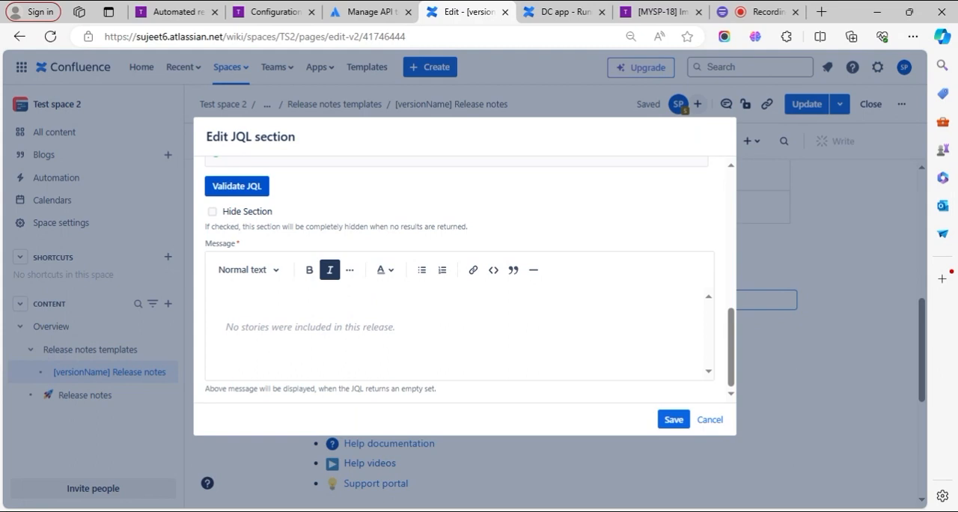
scroll(460, 277, "up", 3)
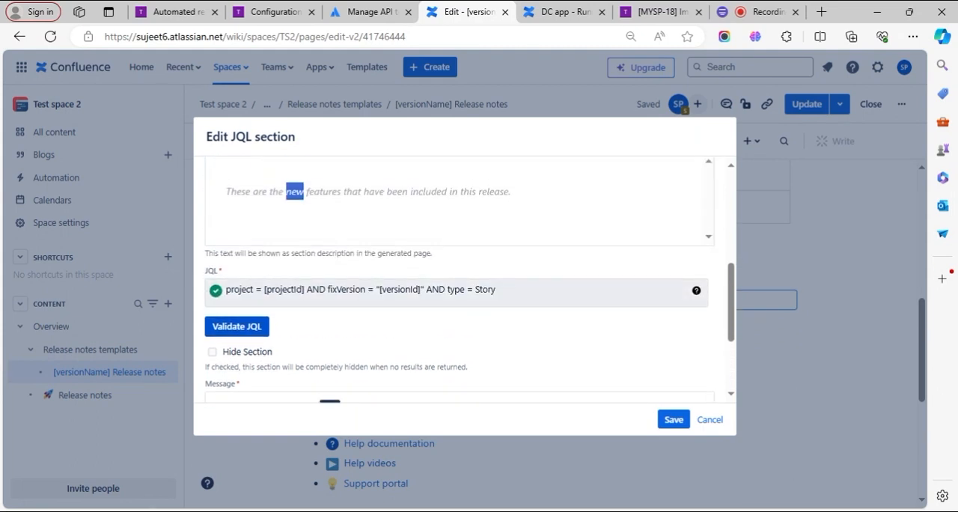
scroll(412, 319, "down", 4)
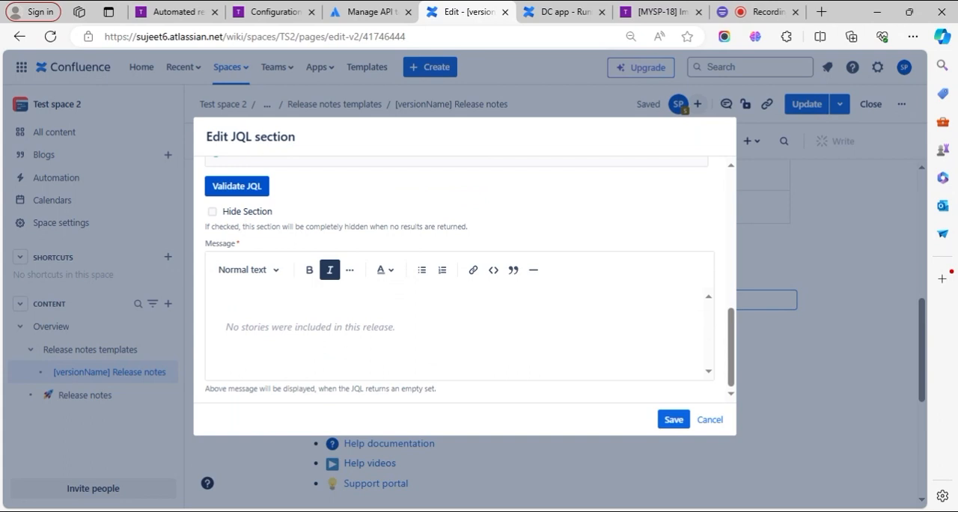
scroll(384, 321, "up", 10)
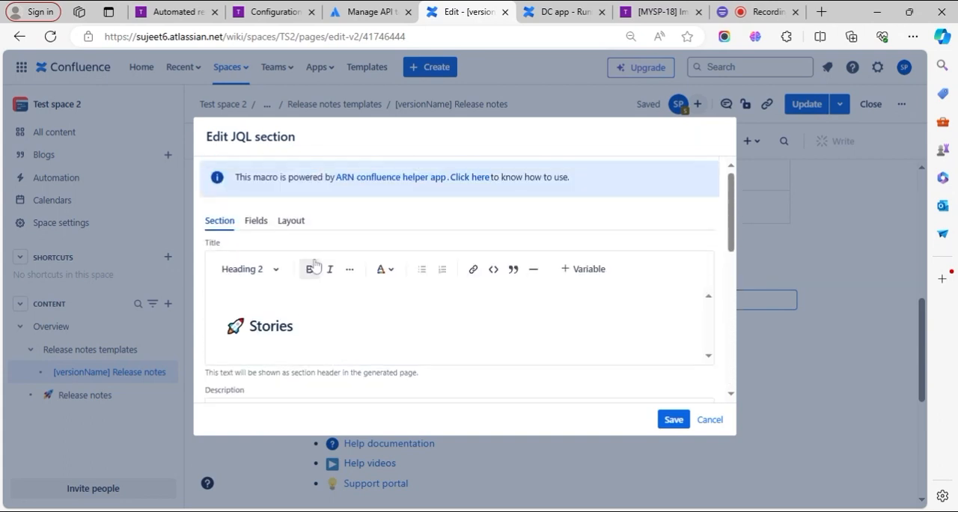
- Review the Stories JQL section's fields and sequential layout, and close it without saving
left_click(259, 226)
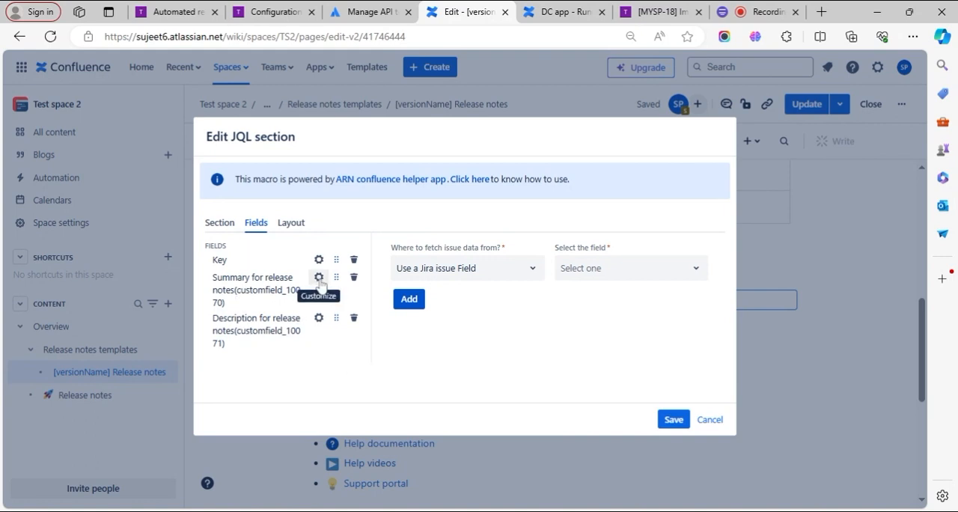
left_click(288, 225)
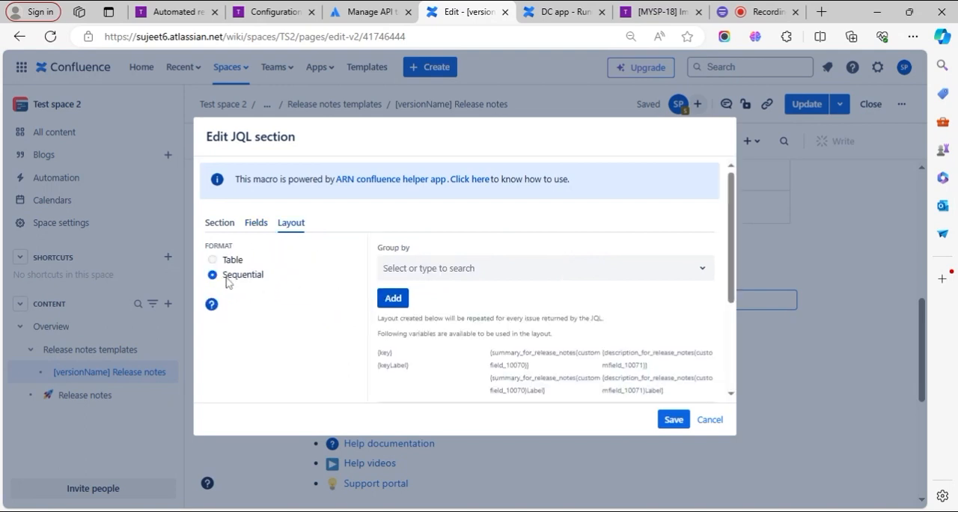
scroll(558, 314, "down", 3)
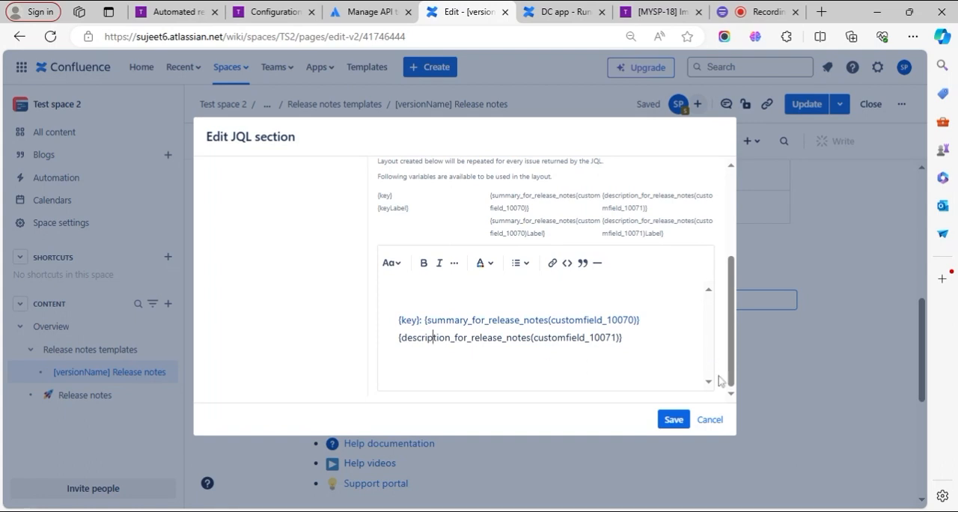
left_click(709, 420)
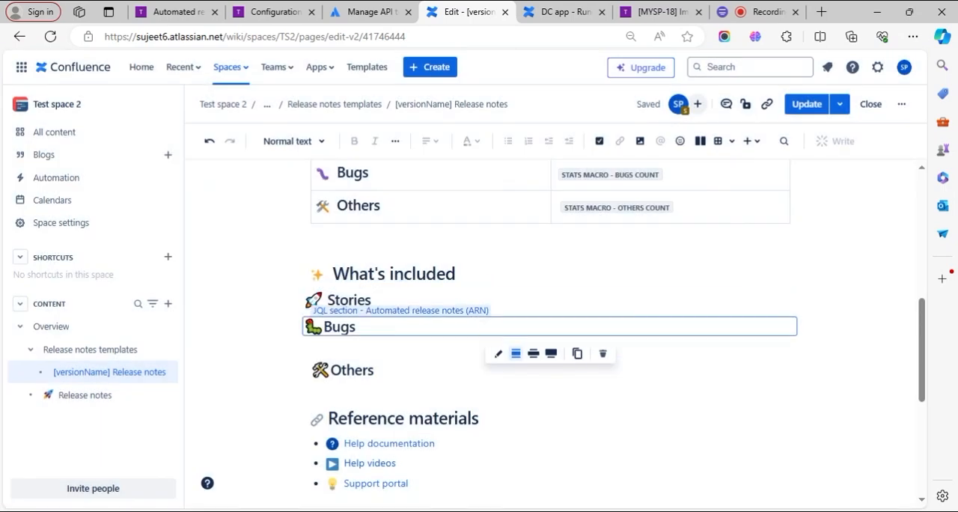
- Open the Bugs JQL section for editing and examine its description, JQL, Hide Section option, field columns and layout format
left_click(498, 354)
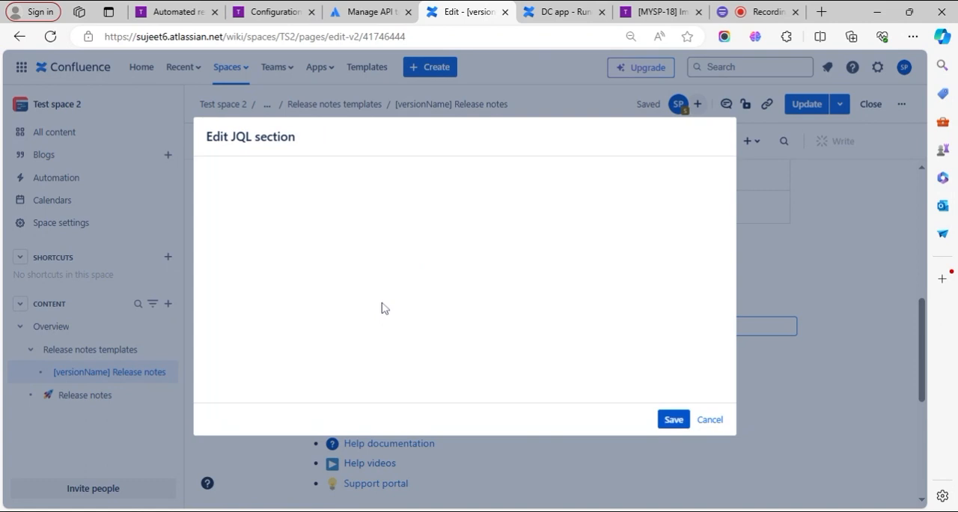
scroll(367, 299, "down", 5)
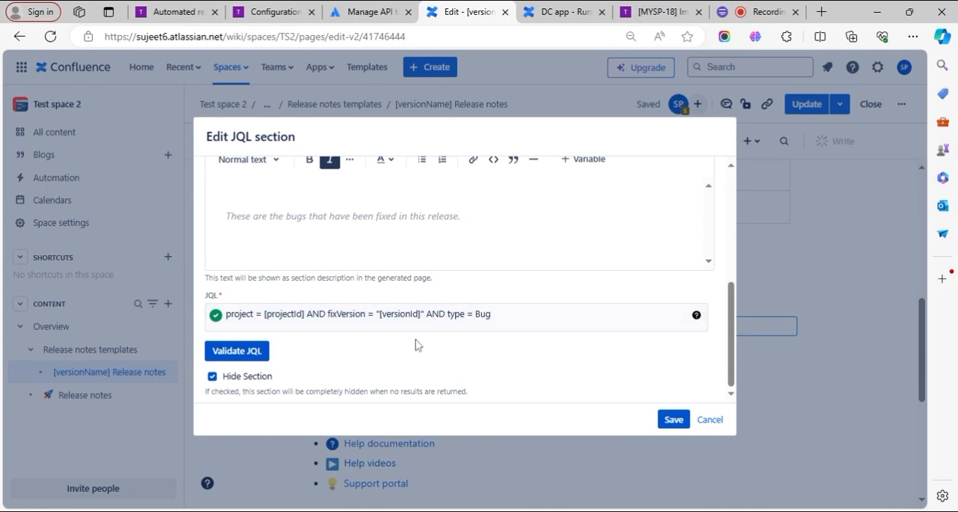
scroll(417, 342, "up", 5)
left_click(255, 223)
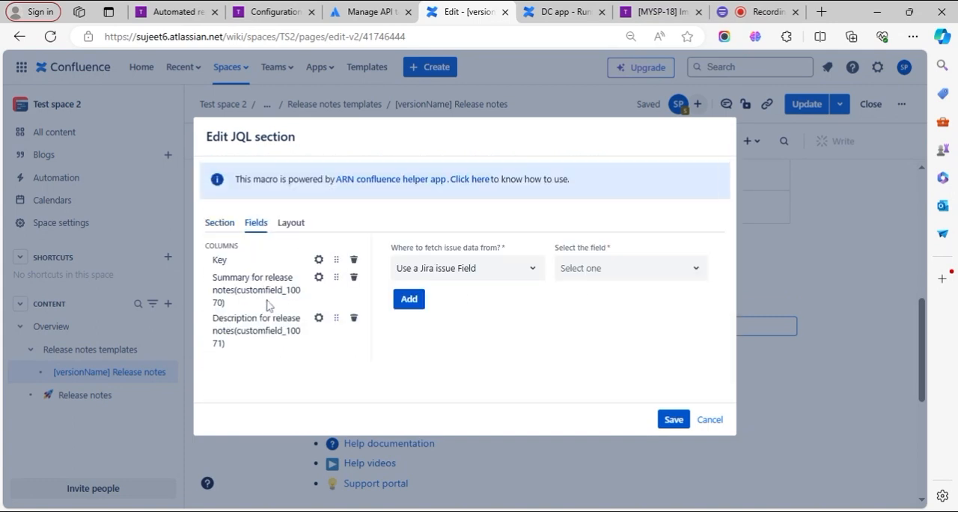
left_click(304, 223)
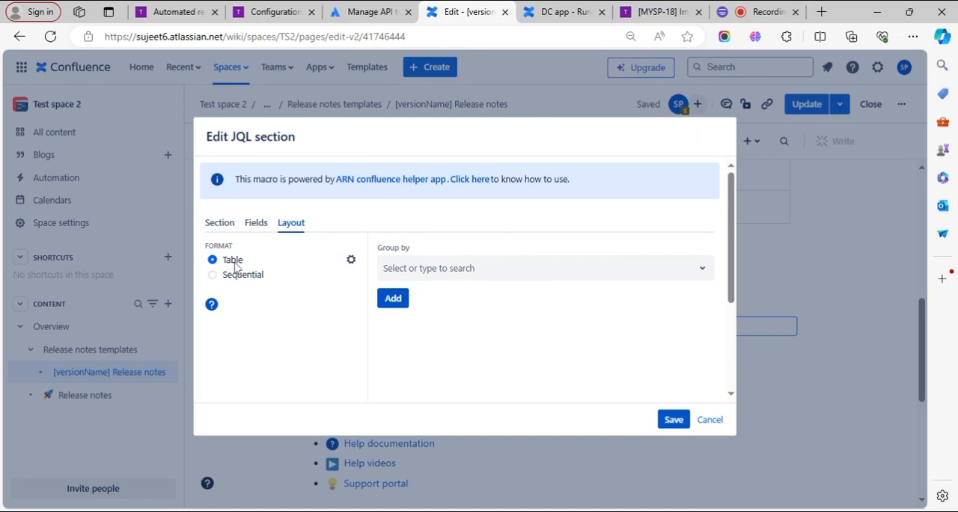
- Examine the customization settings of the Bugs section's summary, description and Key columns
left_click(259, 223)
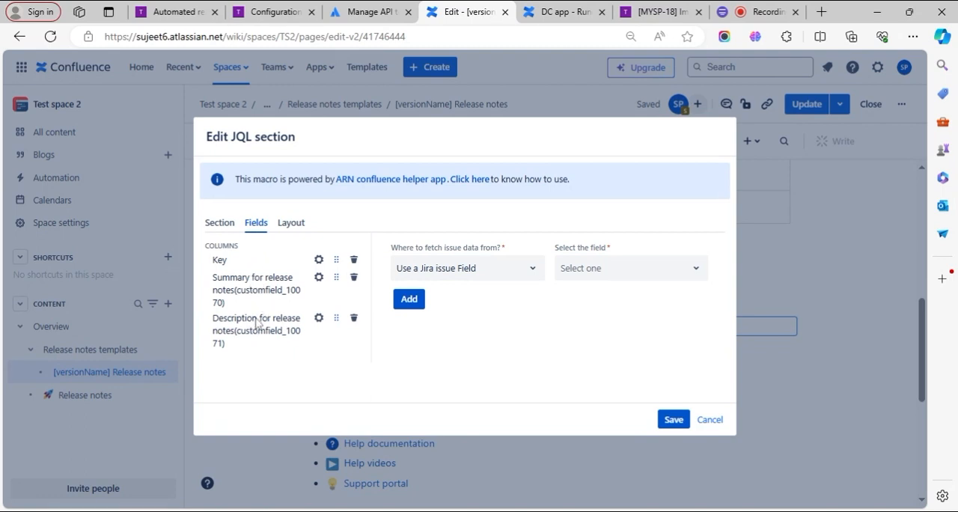
left_click(319, 278)
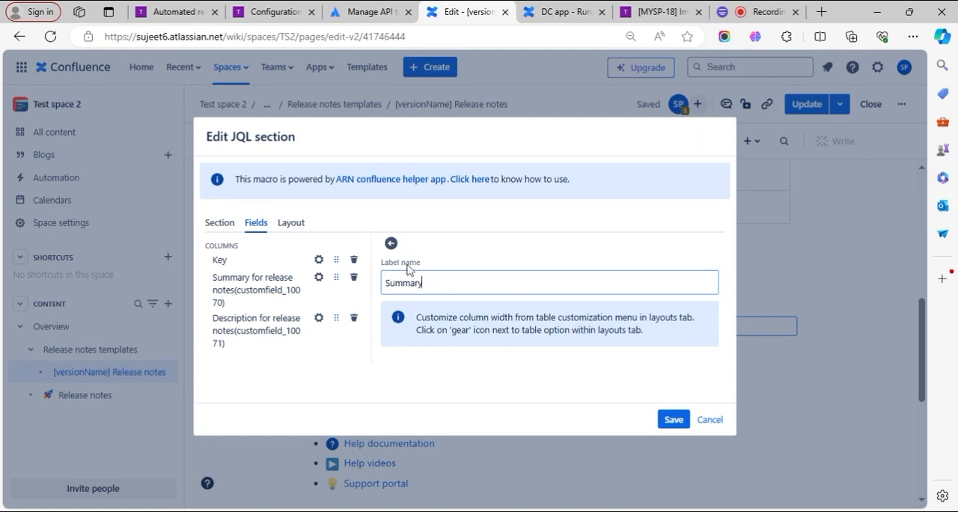
left_click(319, 318)
left_click(319, 259)
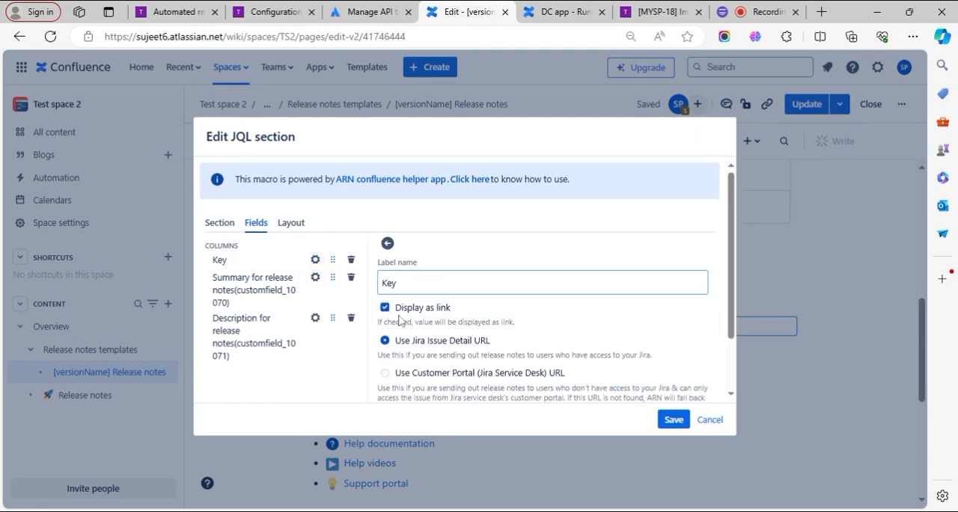
- Review the column widths of the Bugs section's Table layout, and close the settings without saving
left_click(291, 225)
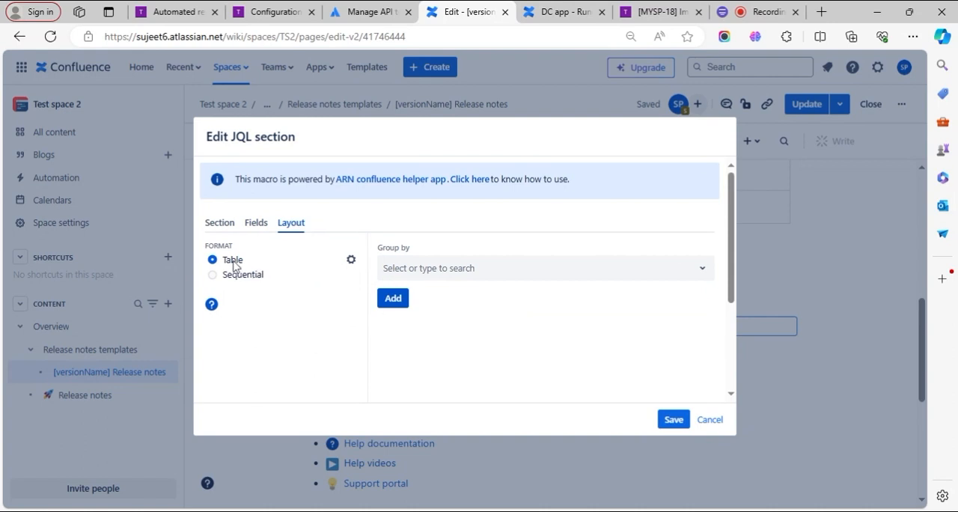
left_click(350, 262)
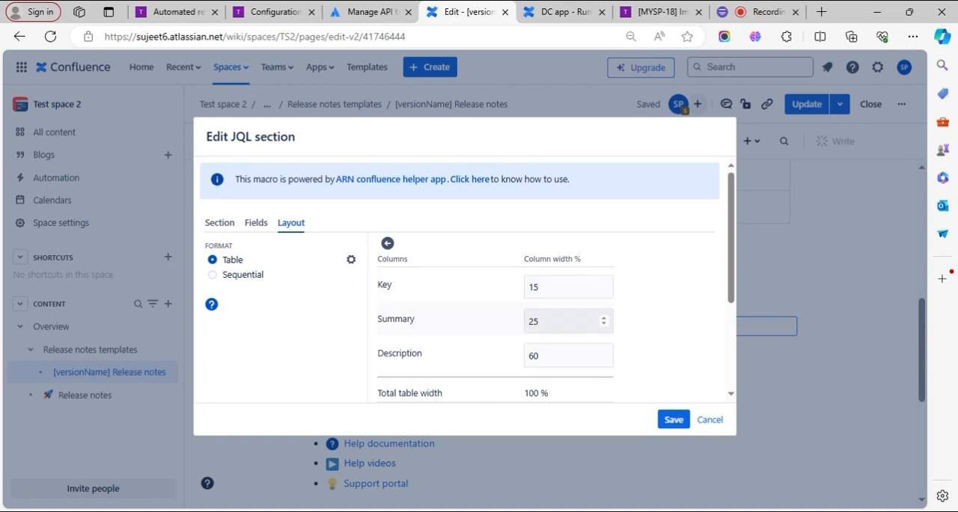
scroll(561, 322, "down", 2)
scroll(557, 327, "up", 2)
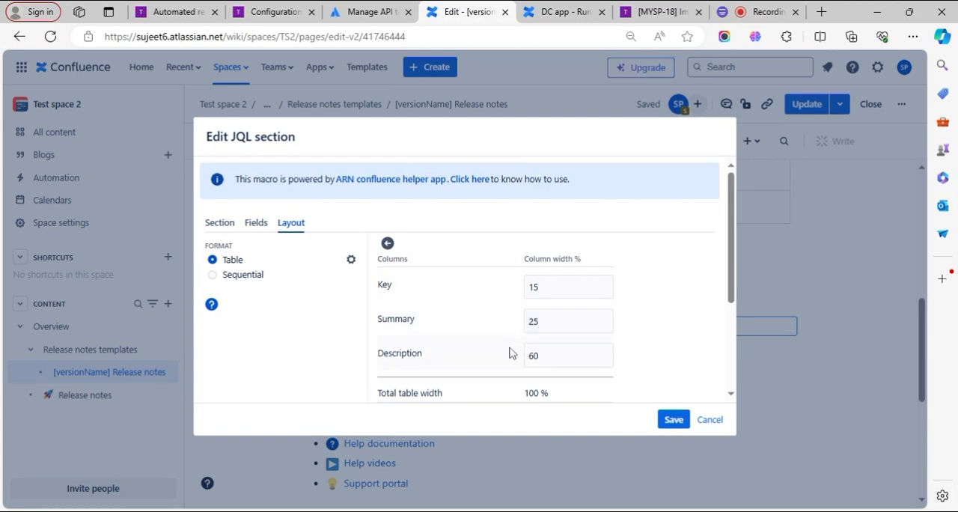
scroll(509, 346, "down", 1)
scroll(419, 262, "up", 1)
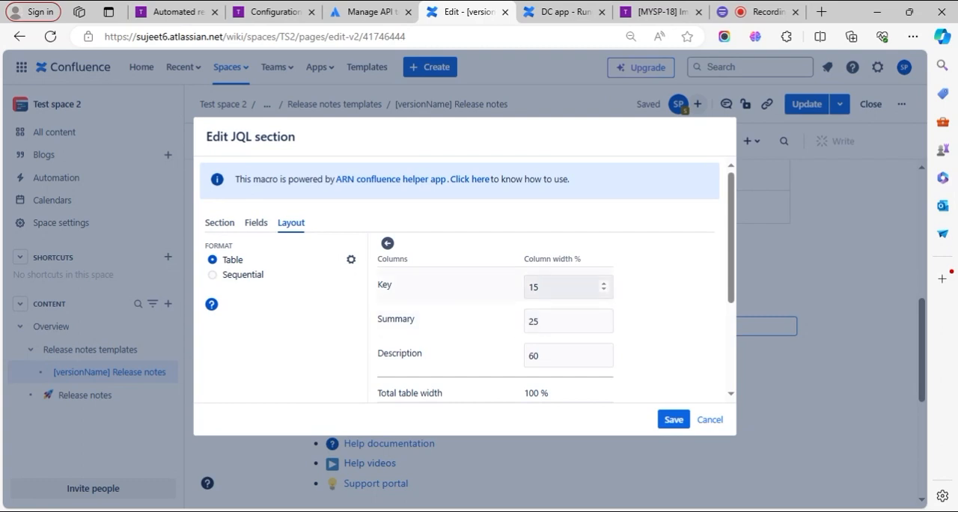
scroll(591, 322, "down", 1)
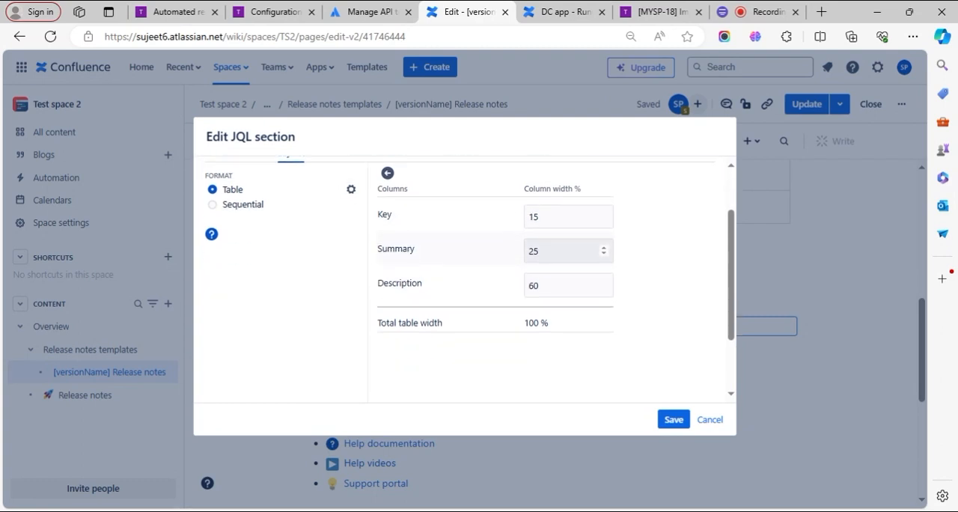
scroll(458, 274, "up", 1)
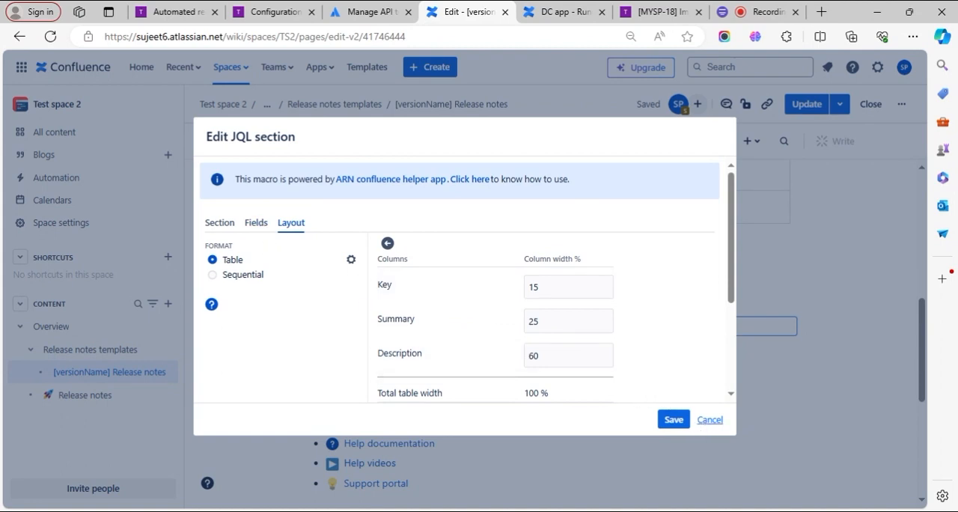
left_click(710, 420)
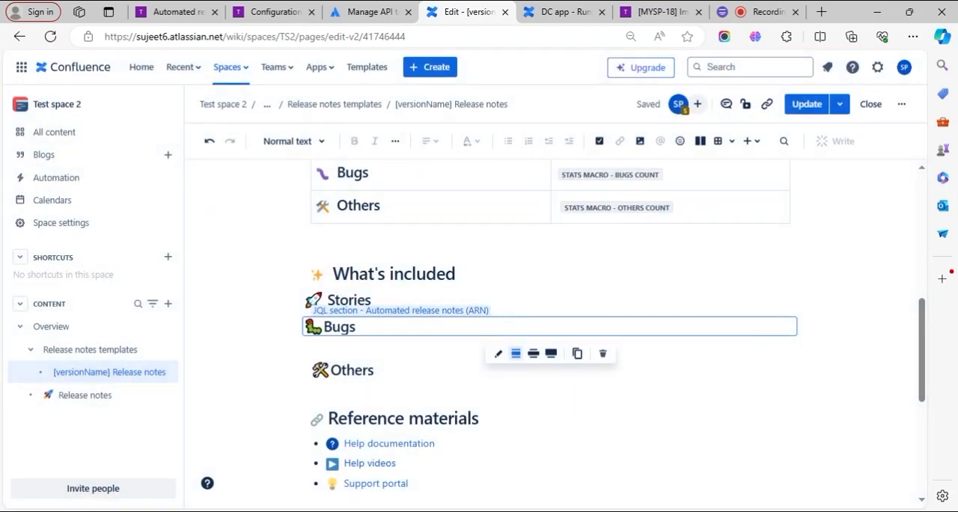
- Copy the Bugs JQL section macro and paste it on a new line below the Others heading
left_click(342, 369)
left_click(376, 327)
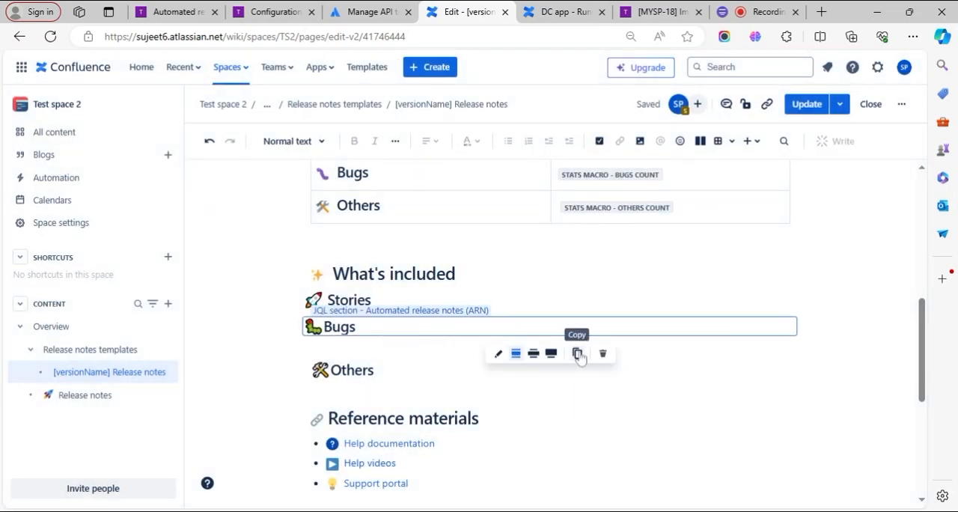
left_click(577, 354)
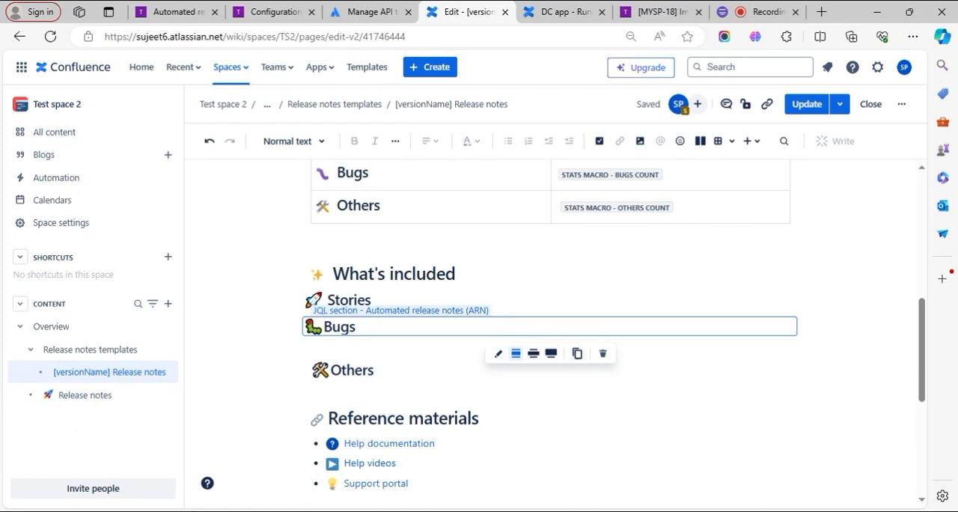
left_click(374, 369)
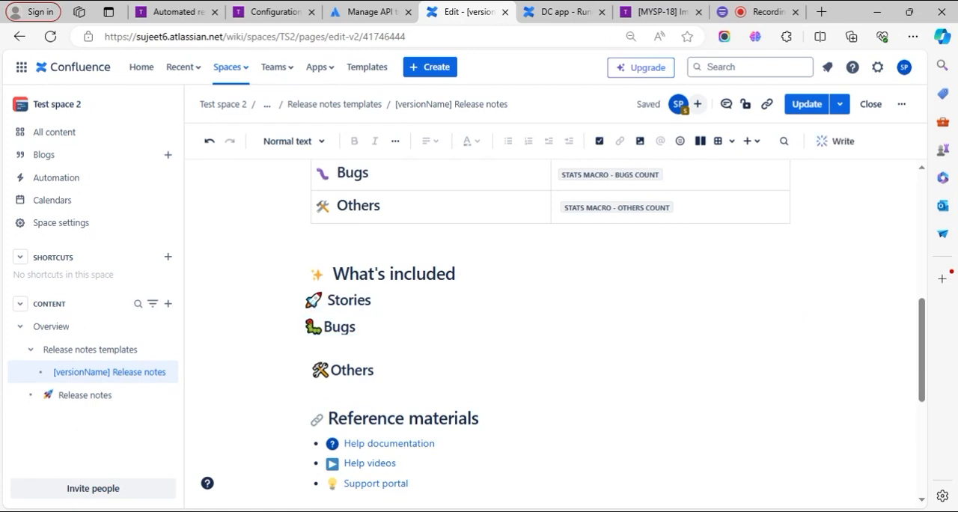
key("Return")
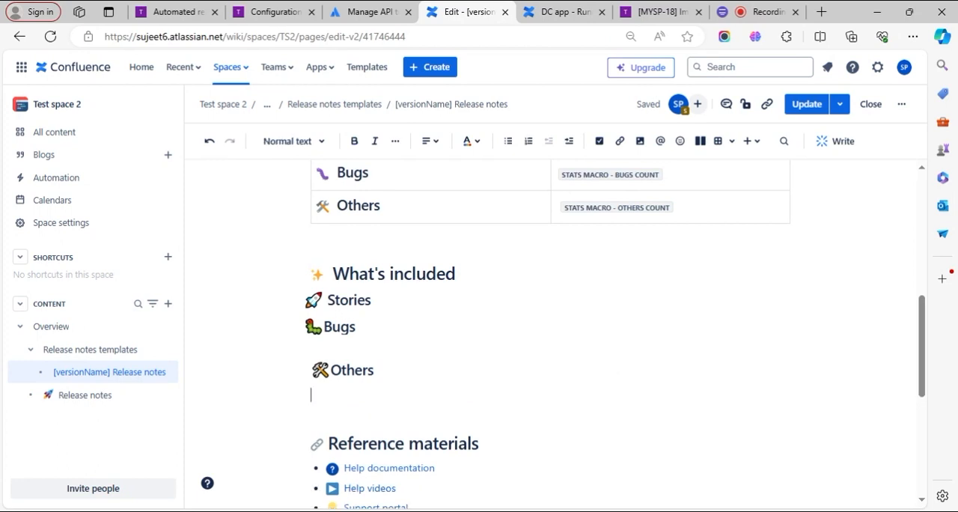
key("ctrl+v")
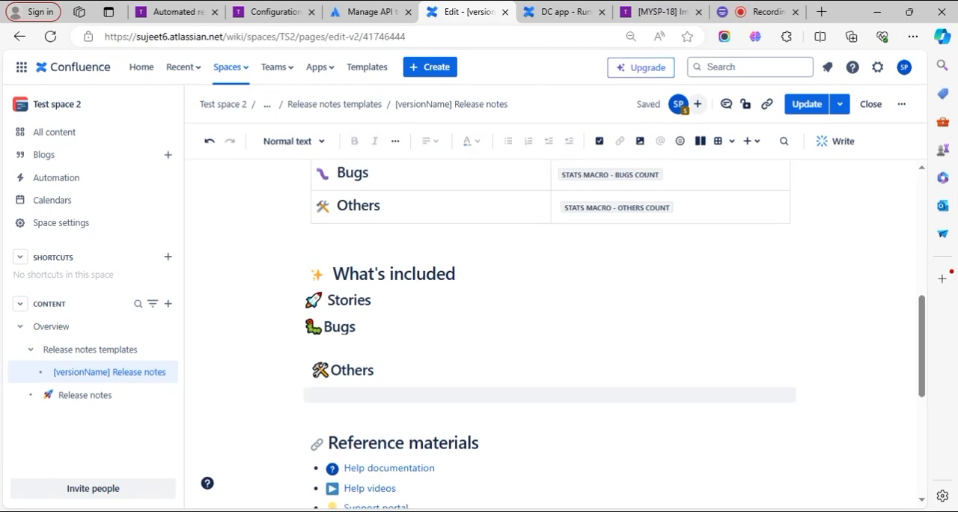
left_click(383, 331)
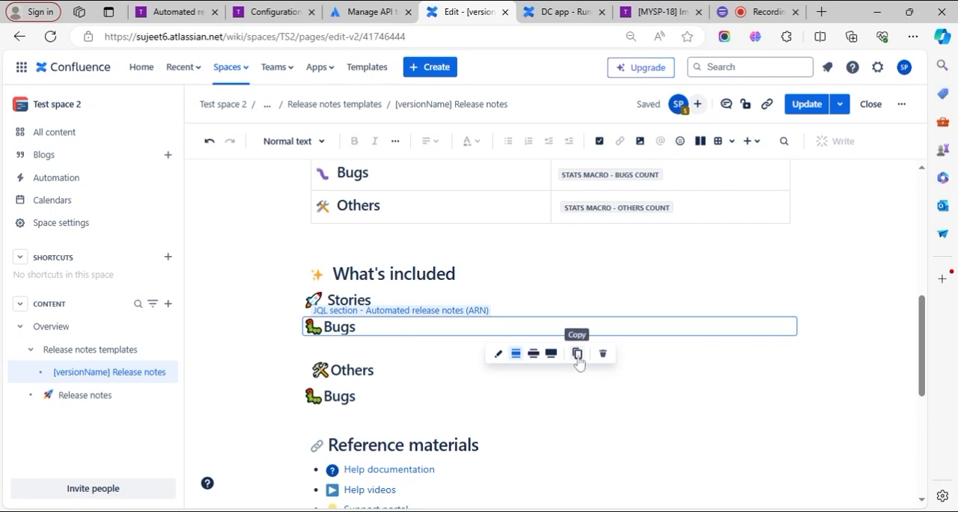
left_click(392, 401)
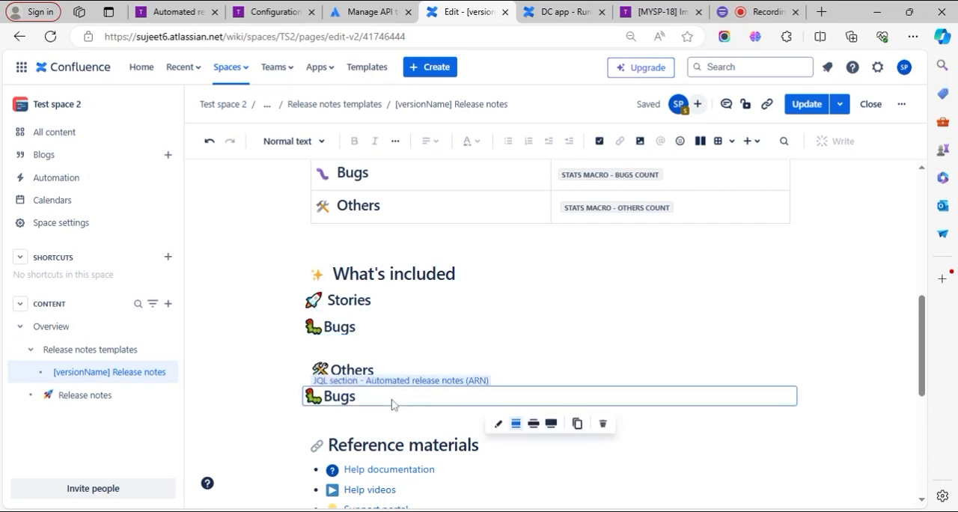
left_click(498, 424)
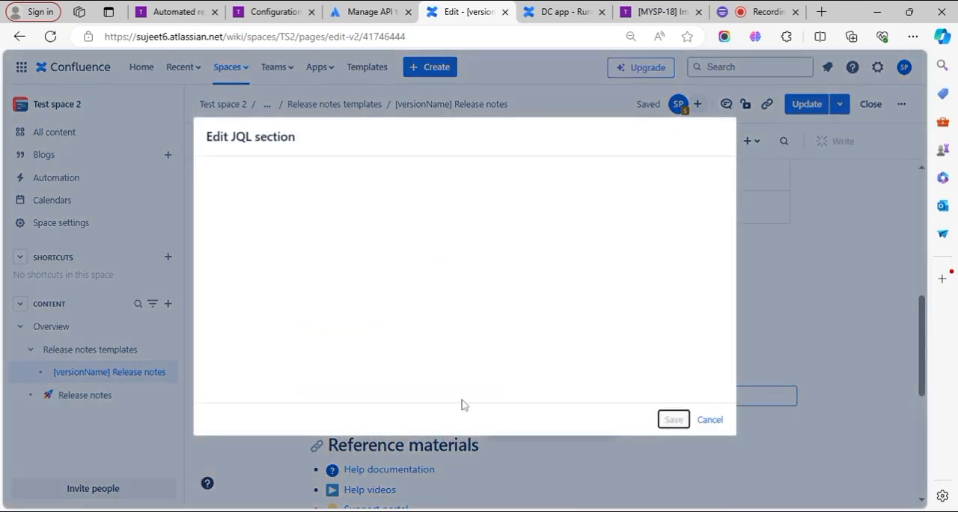
left_click(708, 419)
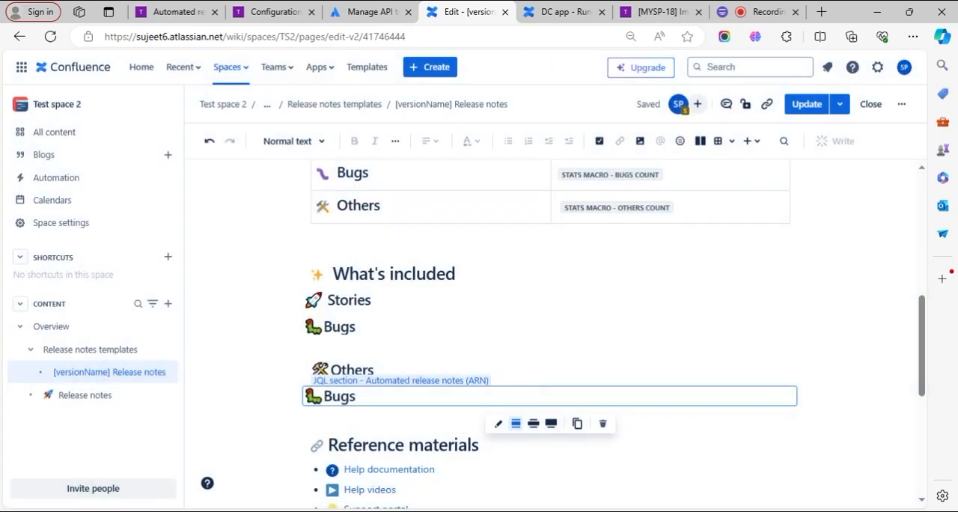
- Cut the Others heading from the page and use it with its emoji as the pasted JQL section's title, replacing Bugs
left_click(373, 370)
left_click_drag(373, 369, 305, 372)
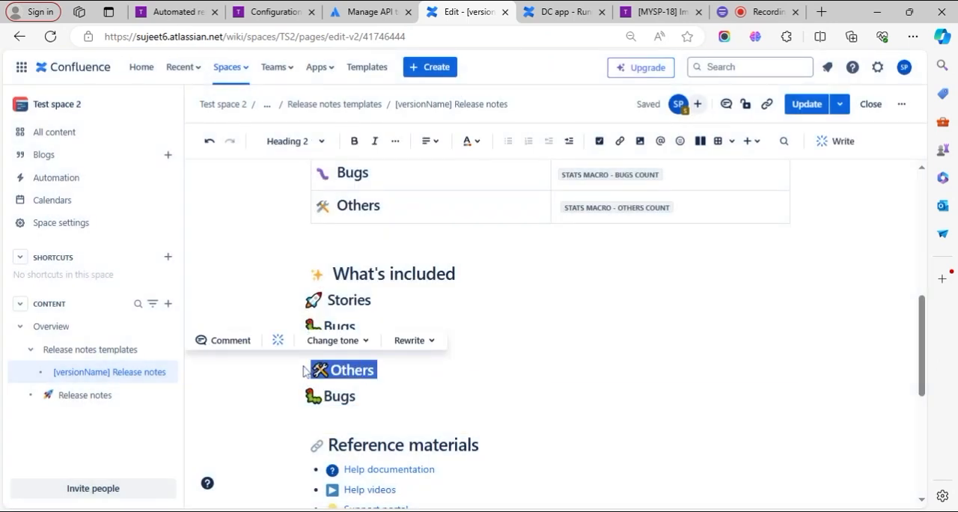
key("BackSpace")
left_click(344, 403)
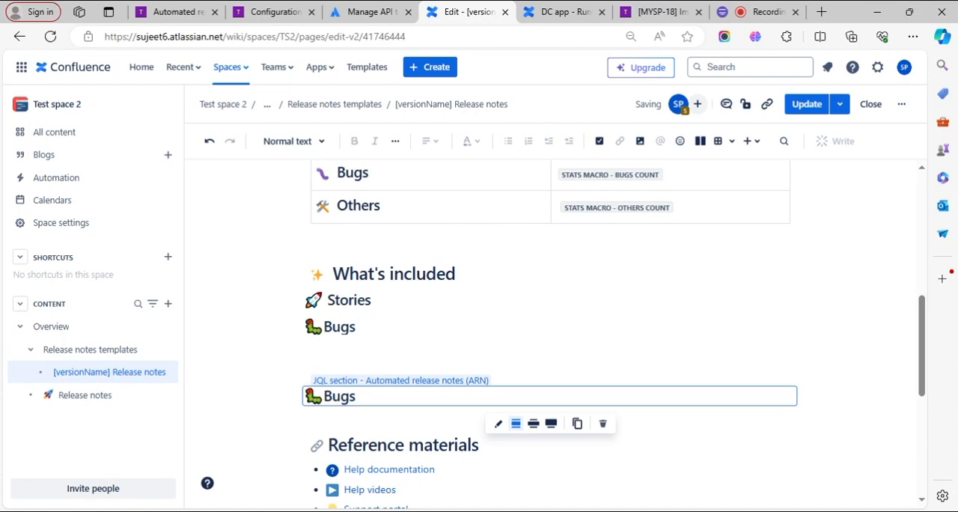
left_click(498, 424)
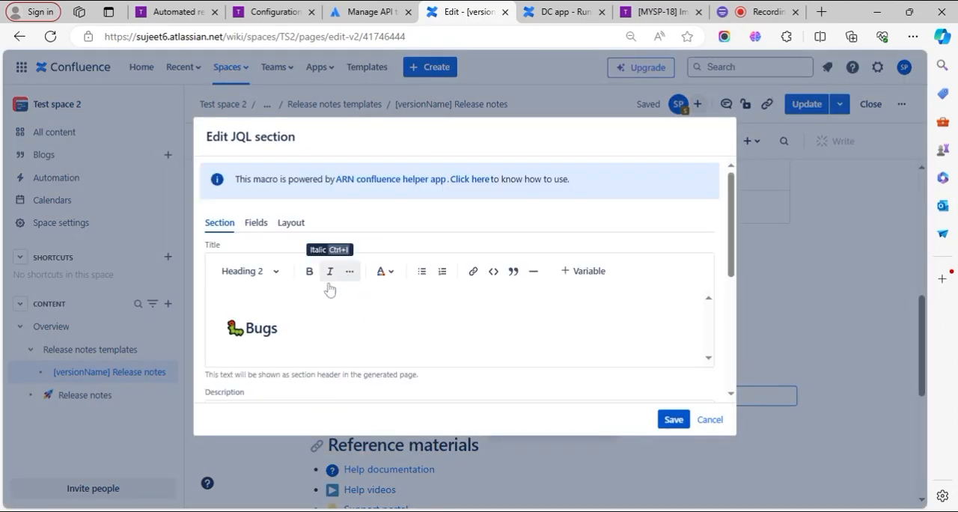
left_click_drag(279, 328, 188, 321)
key("ctrl+v")
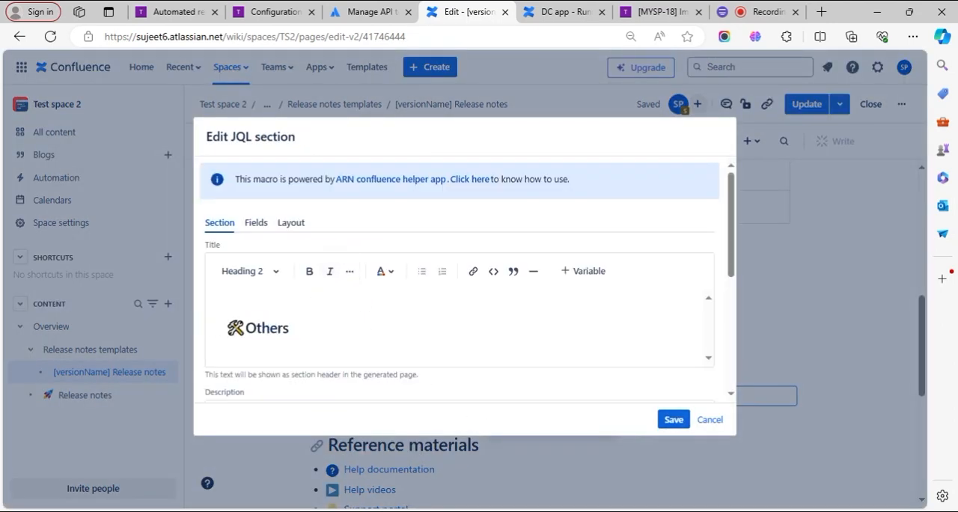
- Replace the "= Bug" condition in the Others section's JQL with a "not in (" operator after type
scroll(437, 348, "down", 5)
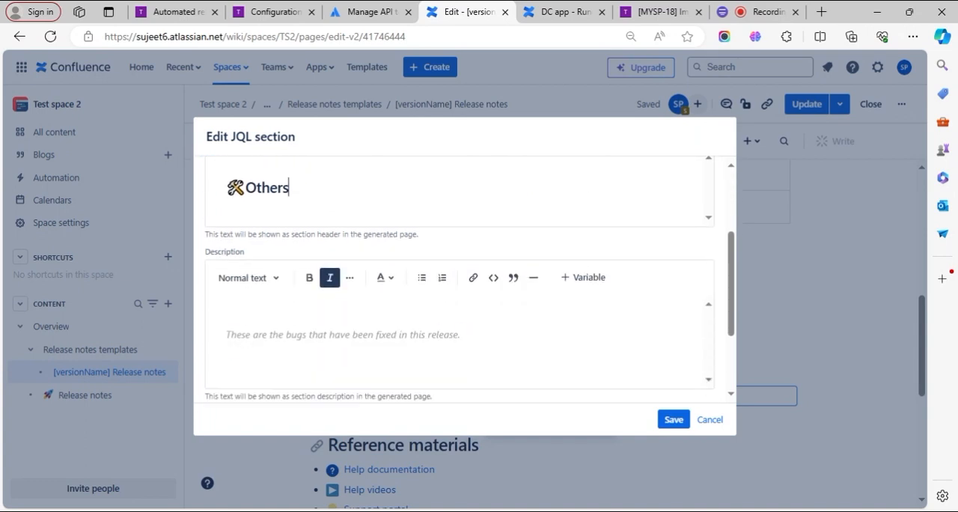
left_click_drag(492, 314, 467, 314)
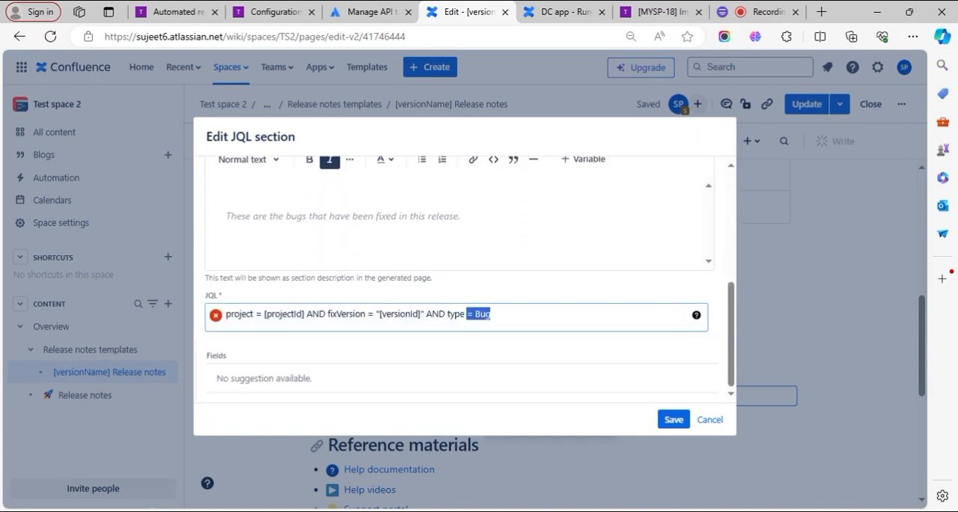
type("in")
key("BackSpace")
key("BackSpace")
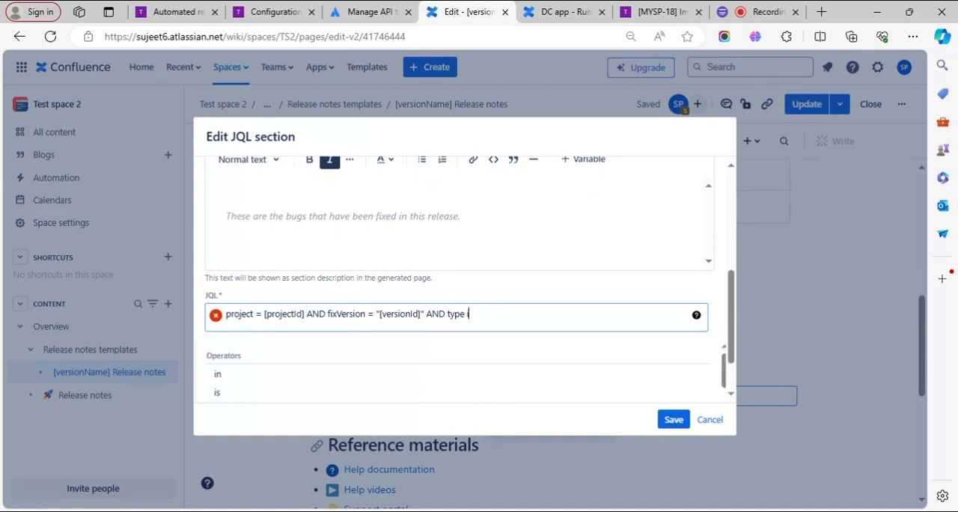
type("no")
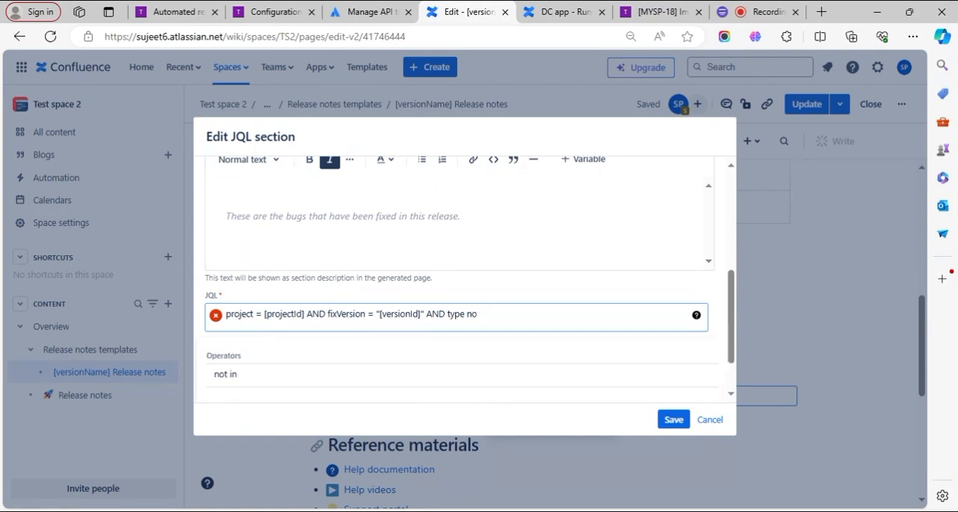
type("t in (")
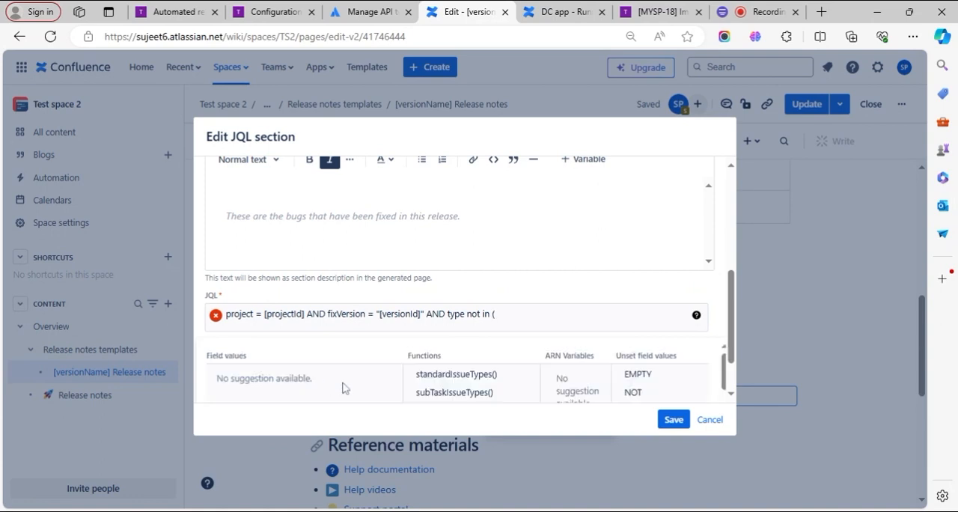
- Complete the Others section's JQL exclusion list so that it reads type not in ( Story , Bug )
left_click(491, 329)
type("St")
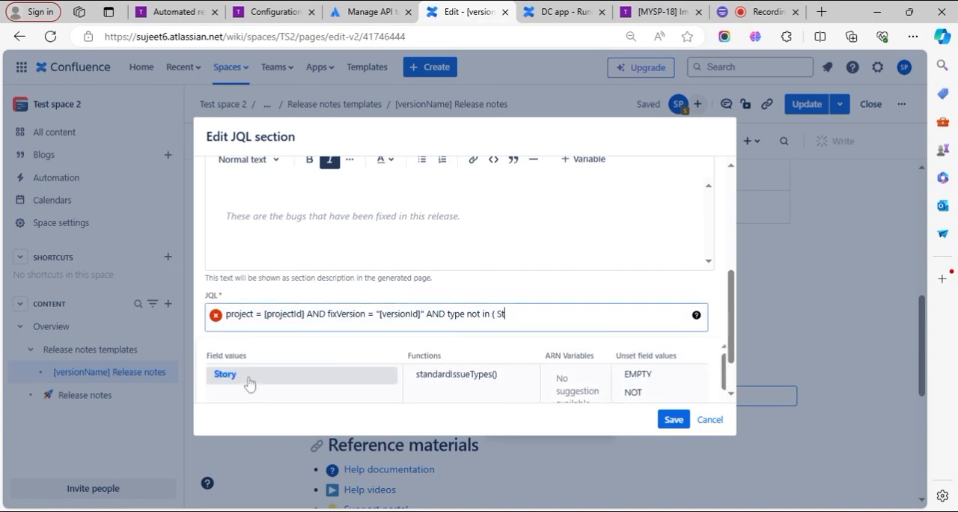
left_click(255, 380)
type(",")
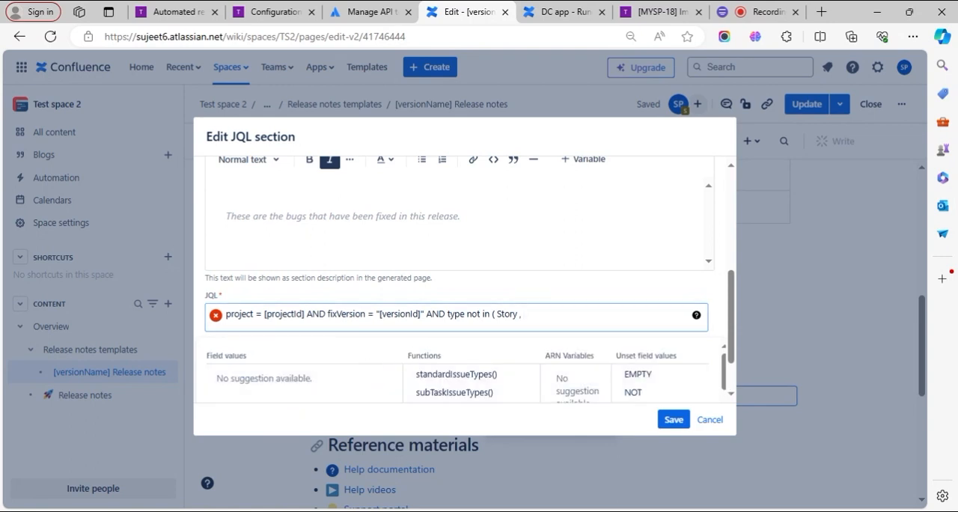
type(" Bu")
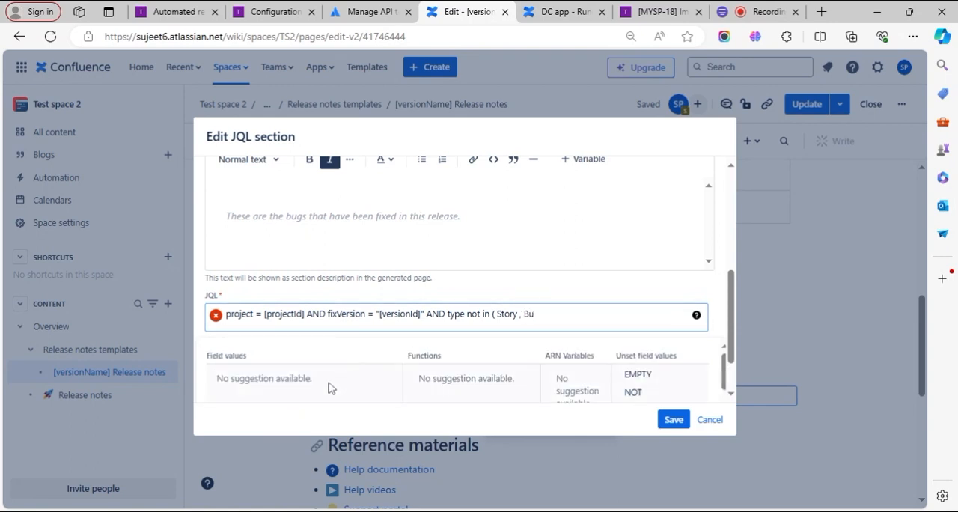
left_click(272, 377)
left_click(337, 375)
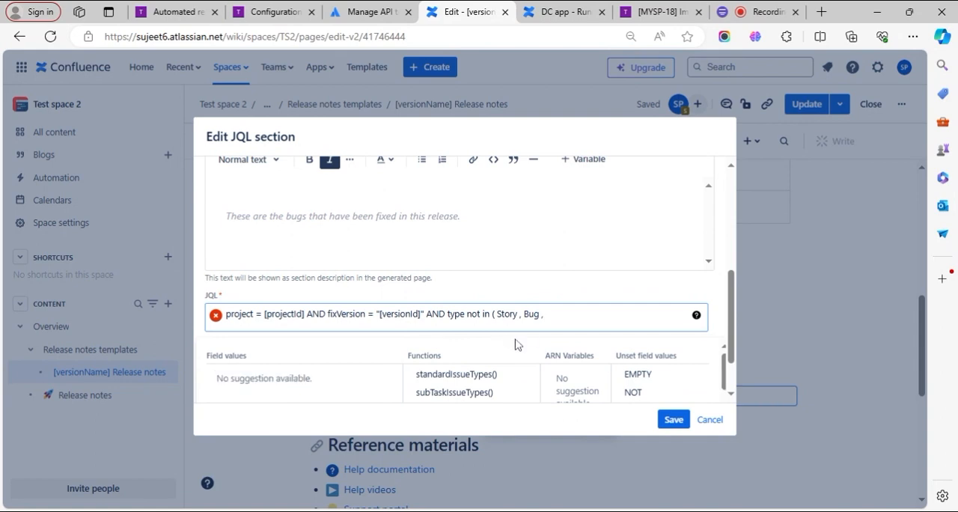
key("BackSpace")
key("BackSpace")
left_click(336, 397)
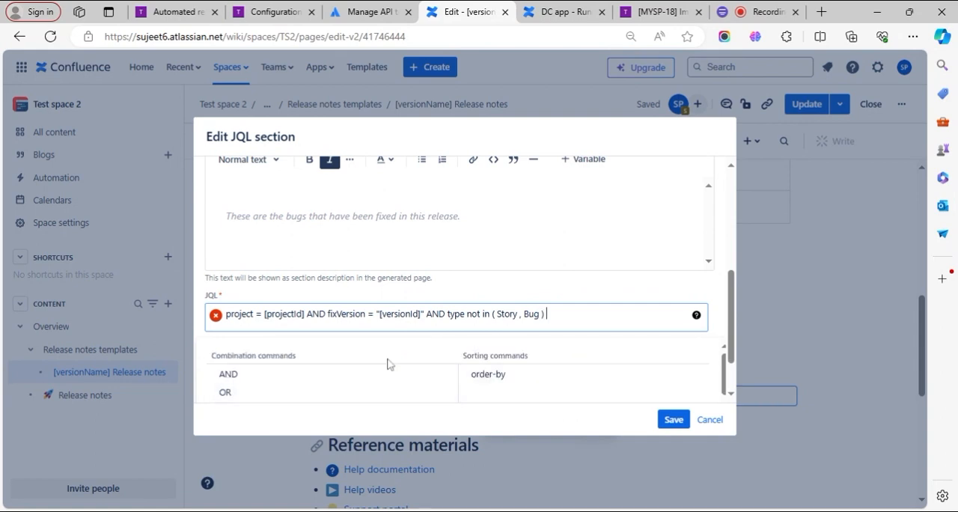
left_click(511, 293)
- Validate the Others section's JQL against the ARN-Cloud sample project
left_click(266, 367)
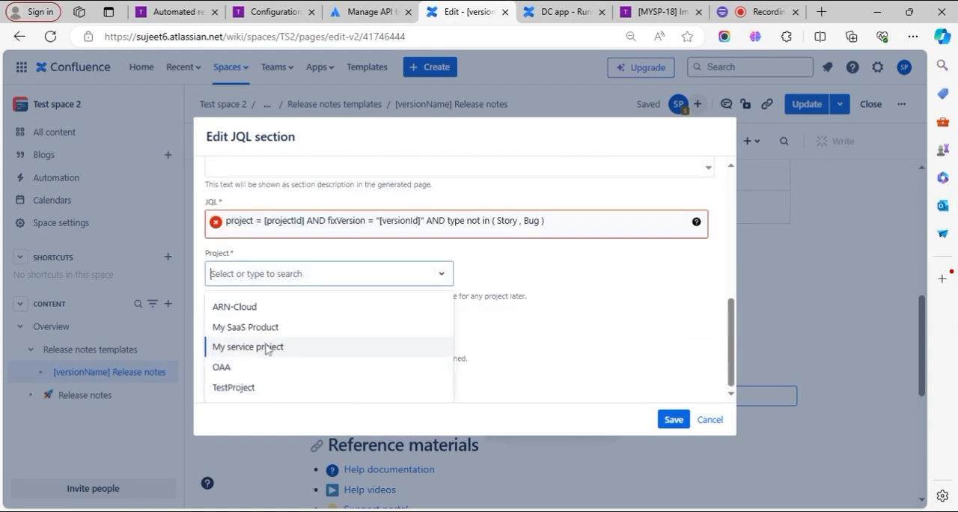
left_click(276, 307)
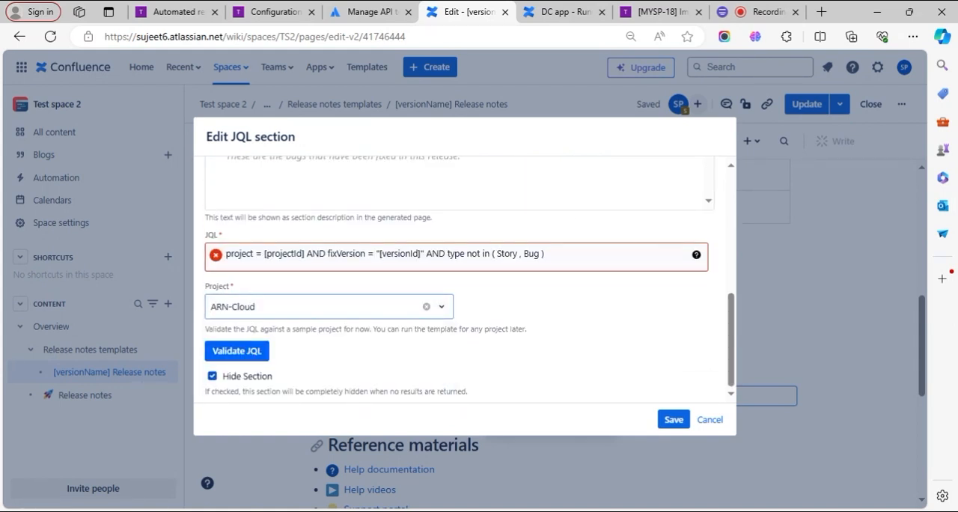
left_click(247, 310)
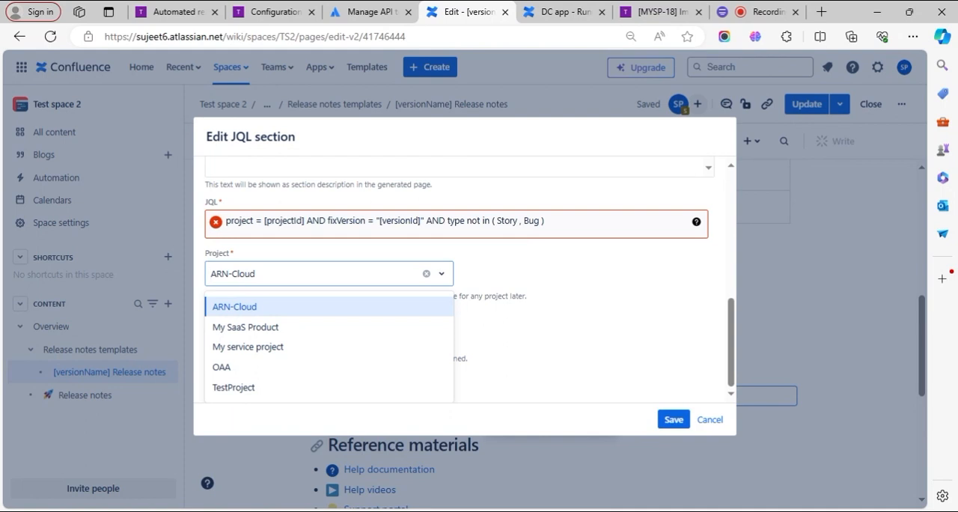
left_click(223, 308)
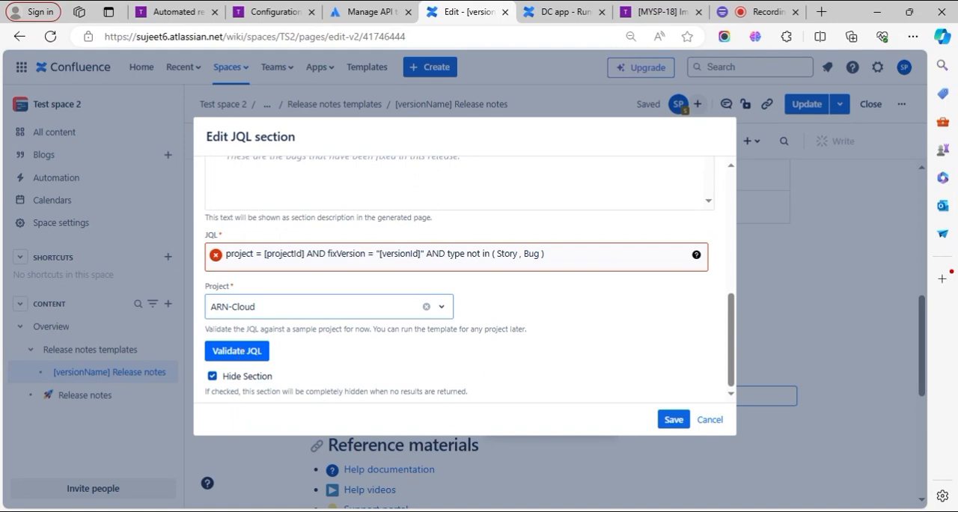
left_click(236, 350)
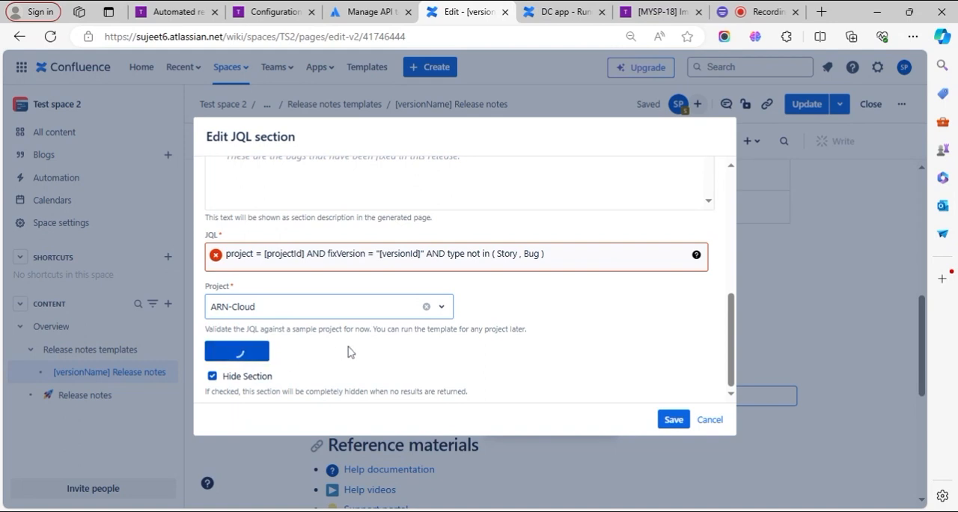
- Review the Others section's field columns and Table layout, and save the JQL section
scroll(349, 352, "up", 10)
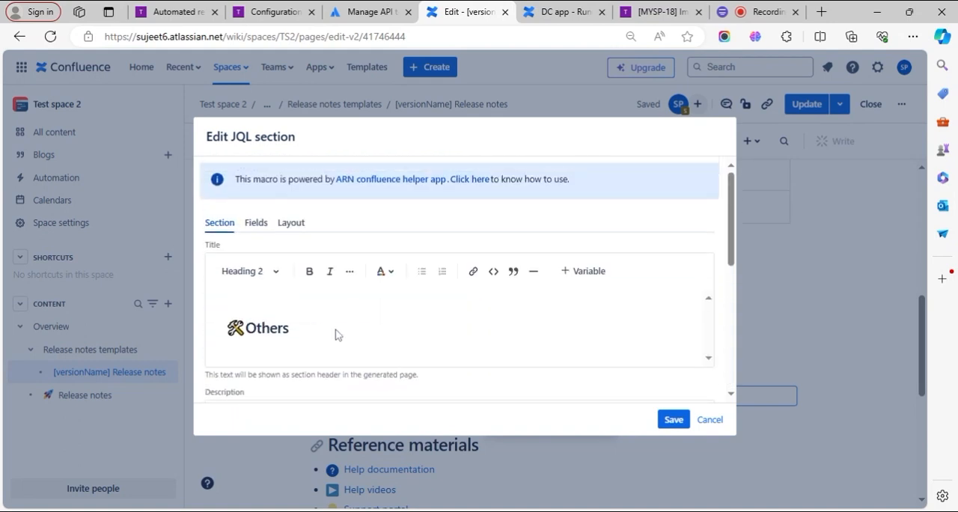
left_click(257, 225)
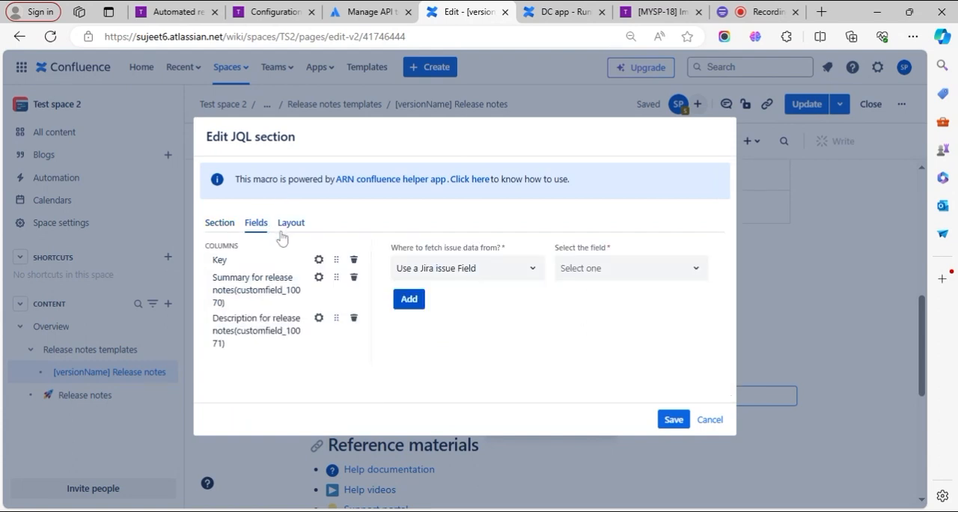
left_click(291, 222)
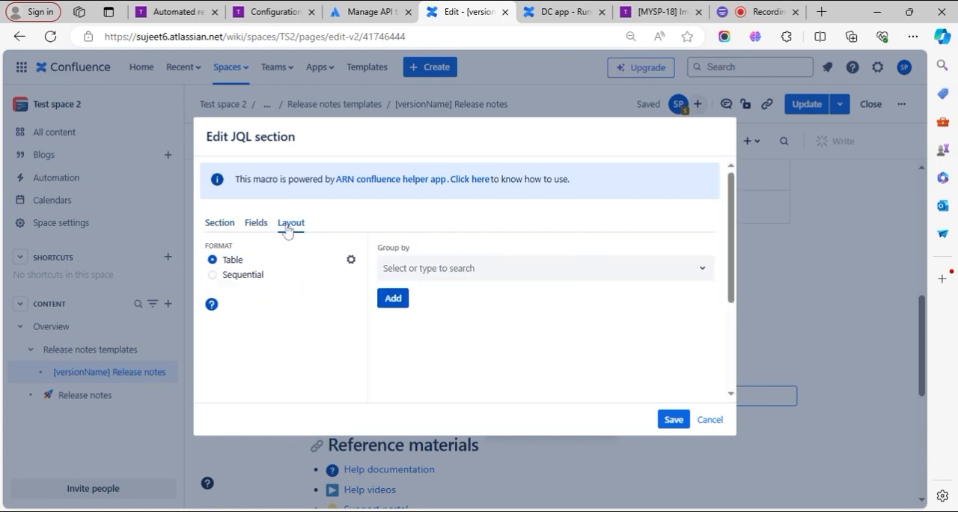
left_click(351, 259)
left_click(220, 223)
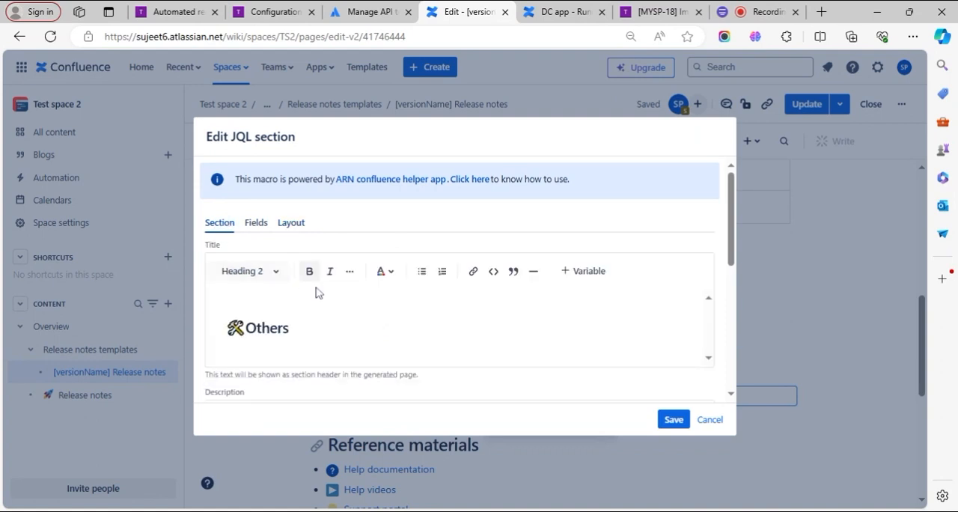
scroll(317, 292, "down", 2)
scroll(317, 292, "down", 3)
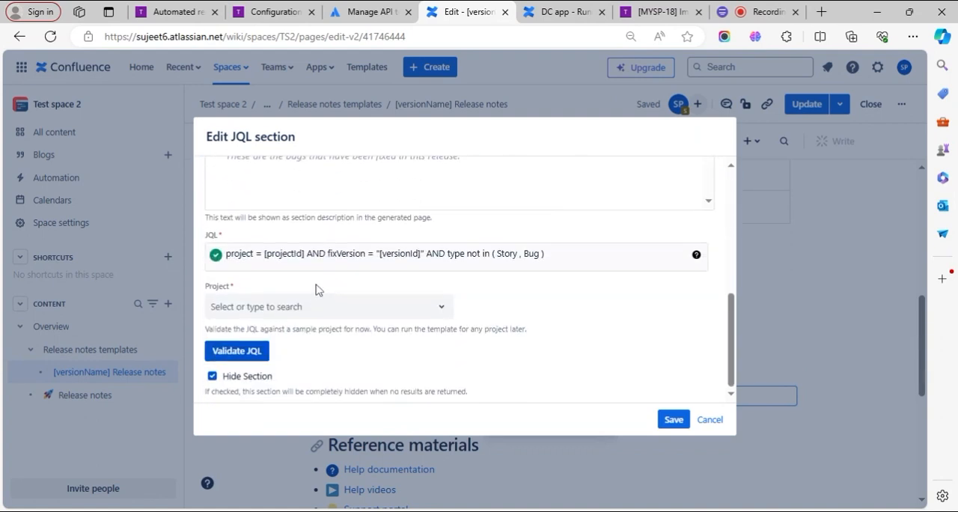
left_click(674, 420)
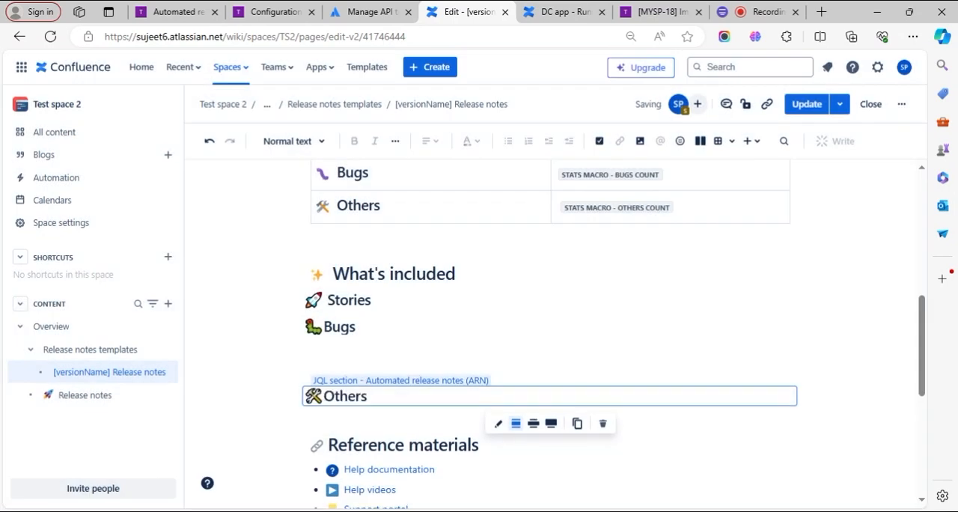
- Delete the empty lines between the Bugs and Others sections under What's included
left_click(793, 334)
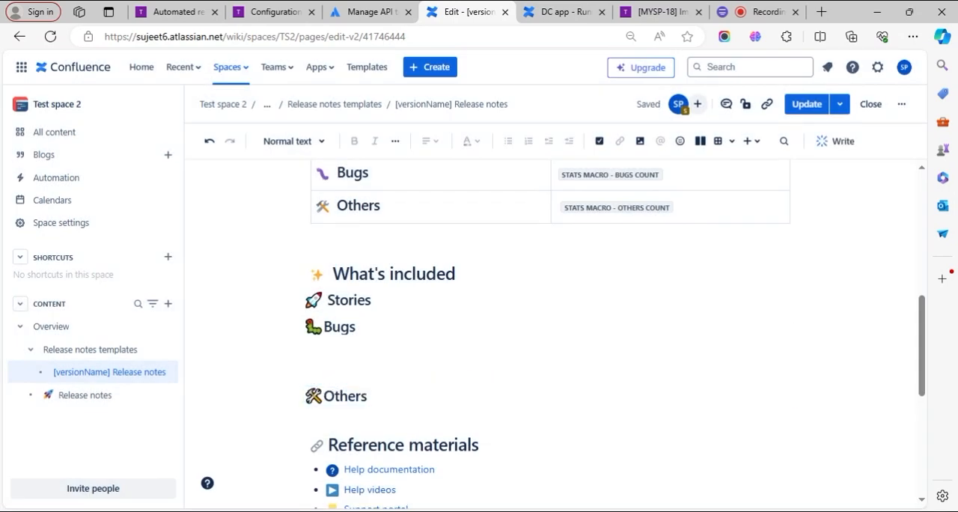
left_click(363, 334)
left_click(312, 368)
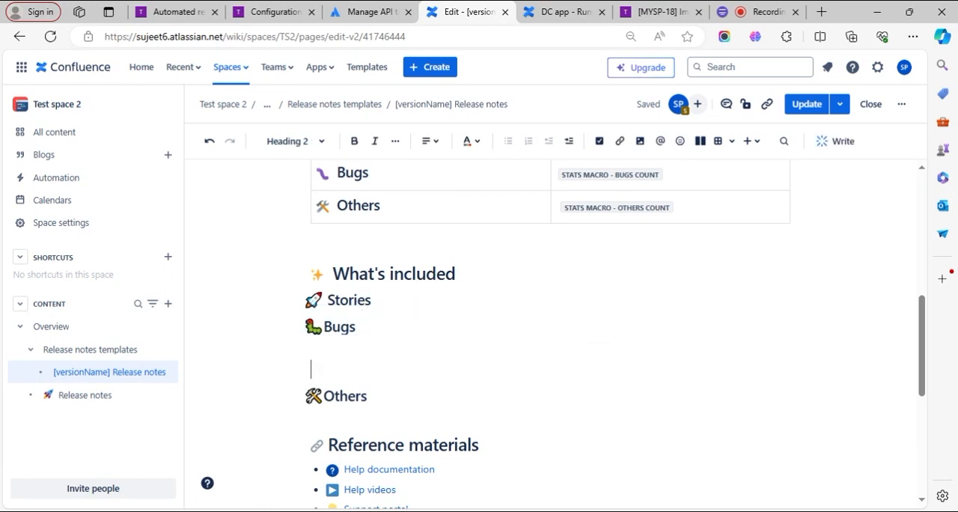
key("Delete")
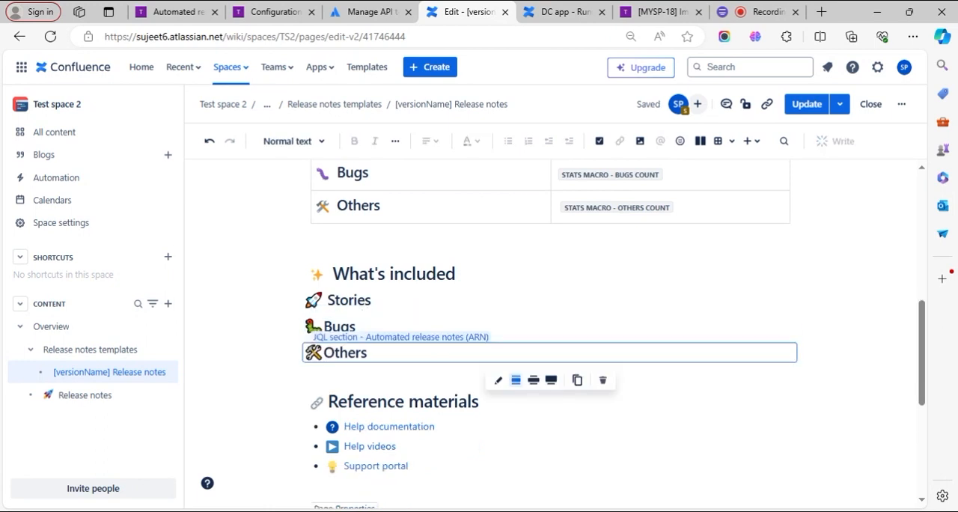
left_click(404, 402)
- Copy the [releaseDate] Date macro from the Version information table into the Release date row of the Page Properties table
scroll(404, 402, "down", 1)
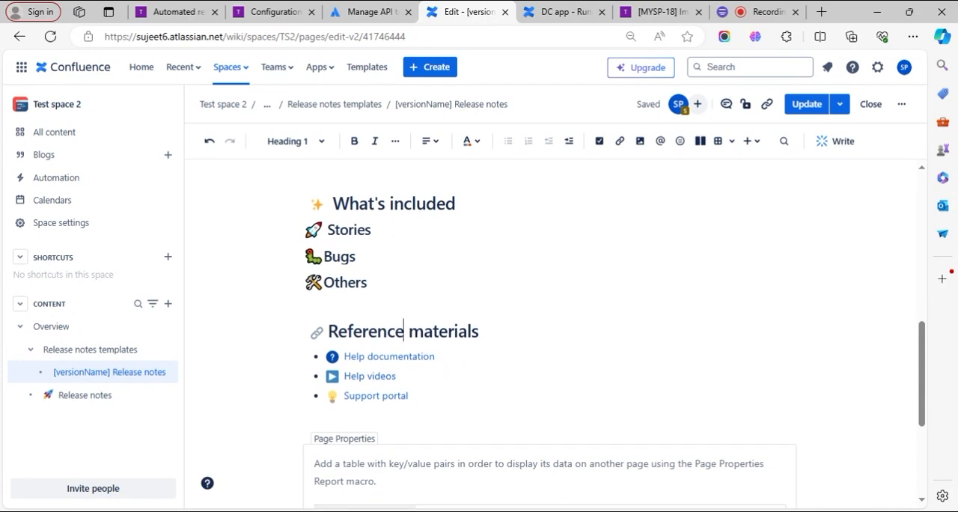
scroll(614, 332, "down", 2)
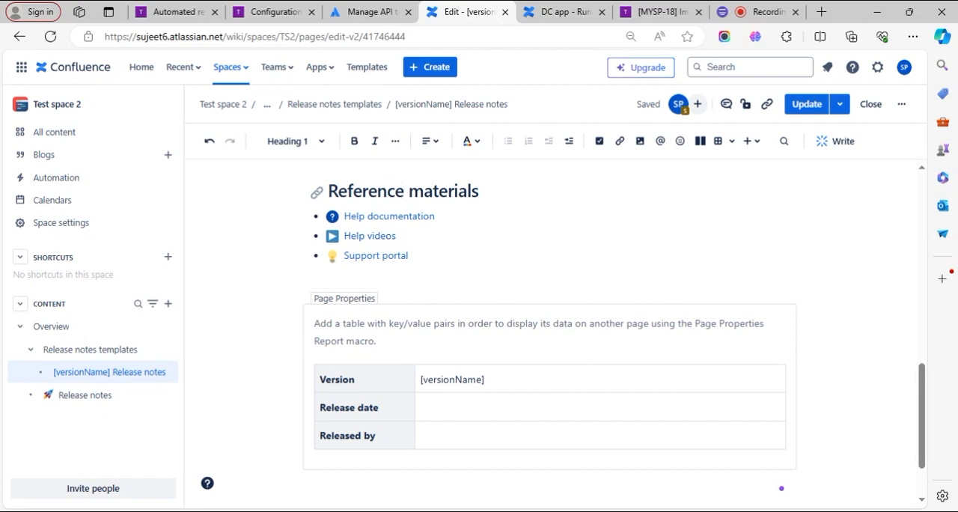
left_click(449, 379)
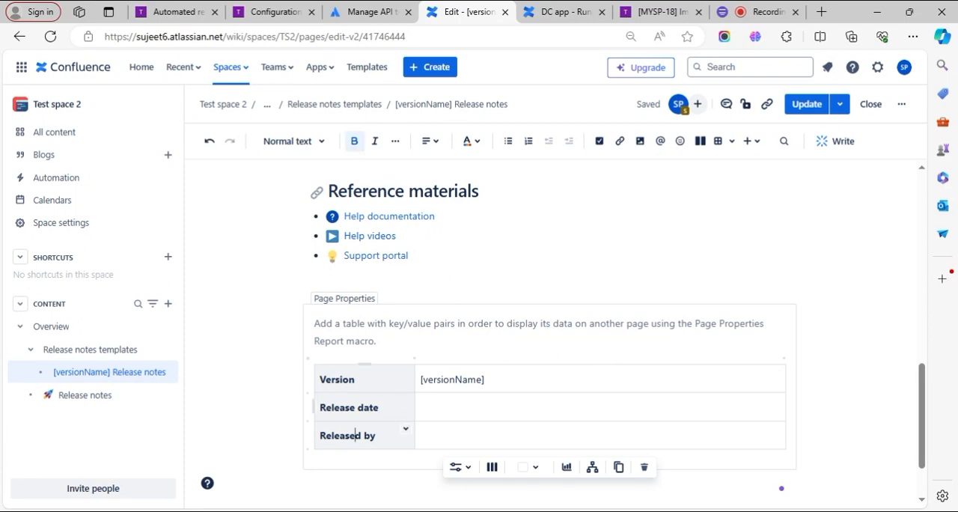
scroll(367, 434, "up", 5)
scroll(507, 319, "up", 3)
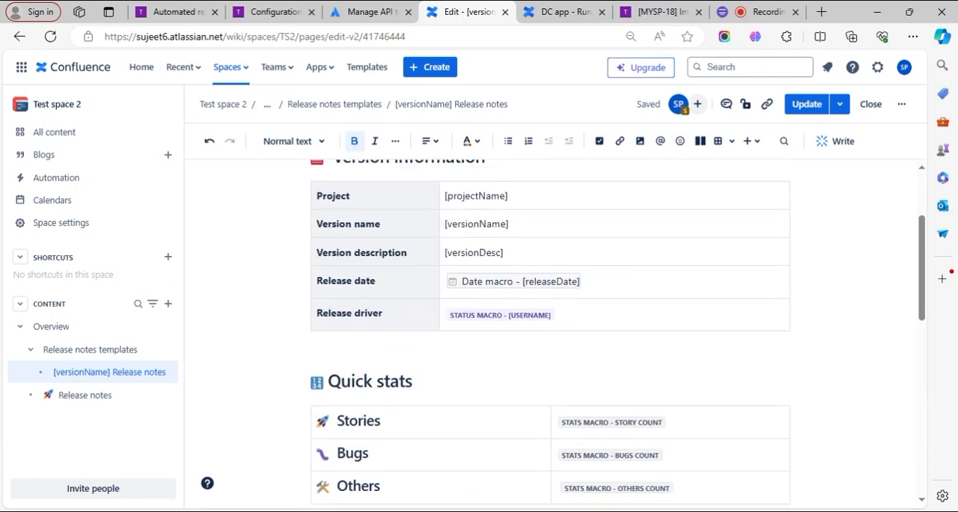
left_click(561, 281)
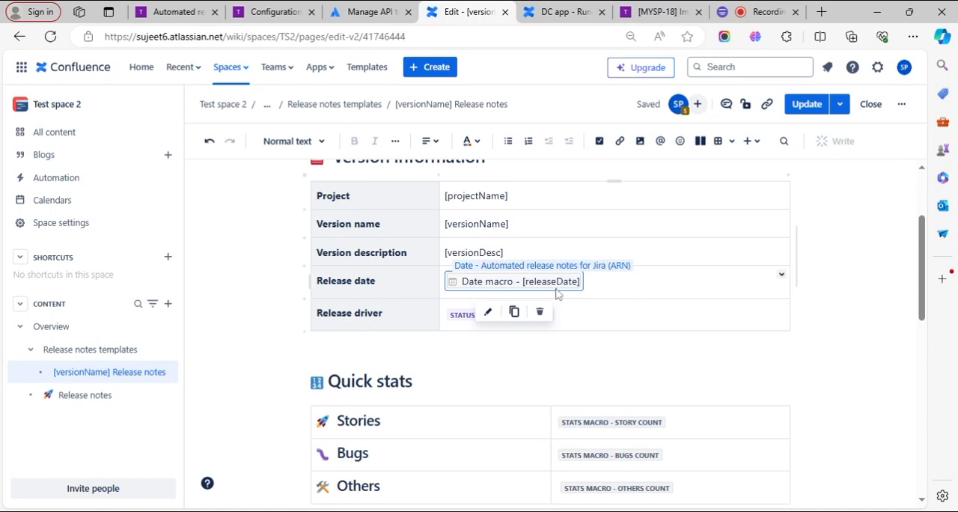
left_click(513, 312)
scroll(513, 322, "down", 8)
scroll(514, 322, "down", 3)
left_click(509, 327)
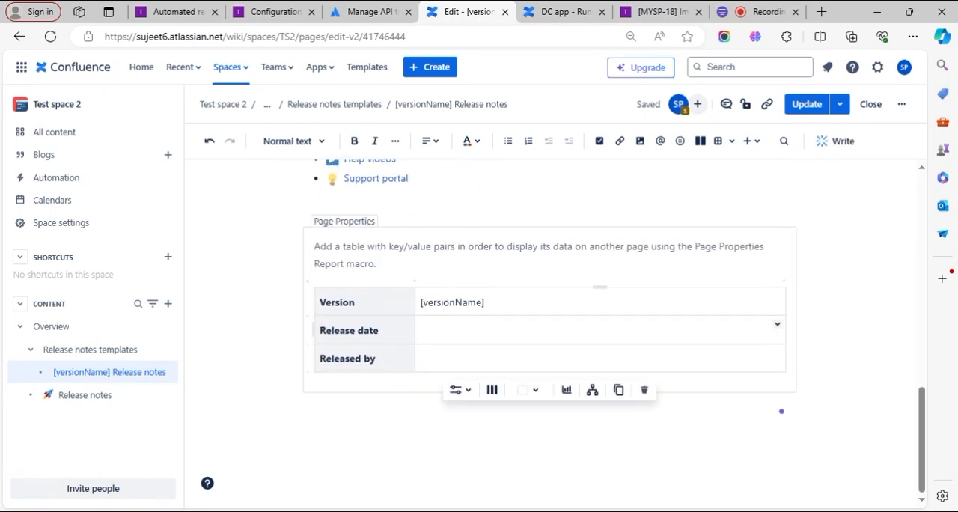
key("ctrl+v")
- Copy the [userName] Status macro from the Release driver row into the Released by row of the Page Properties table
scroll(550, 329, "up", 15)
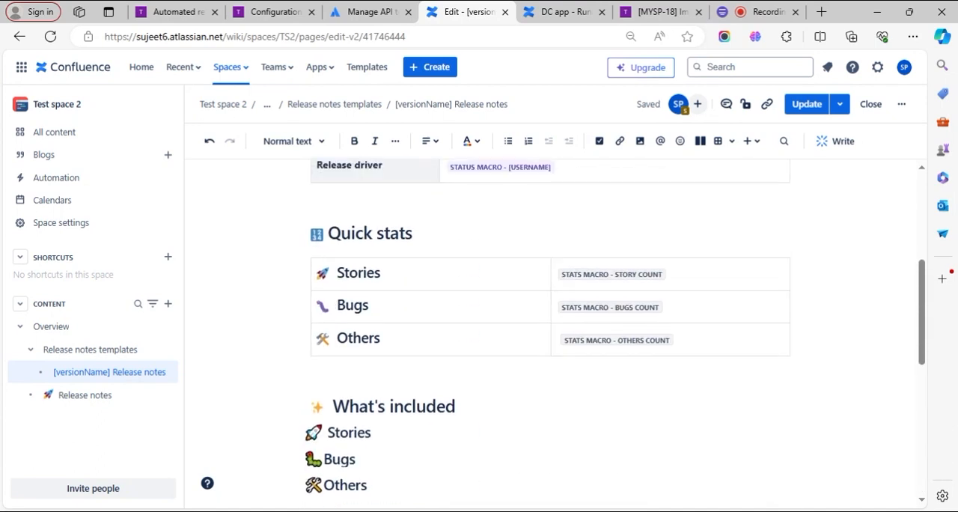
left_click(483, 380)
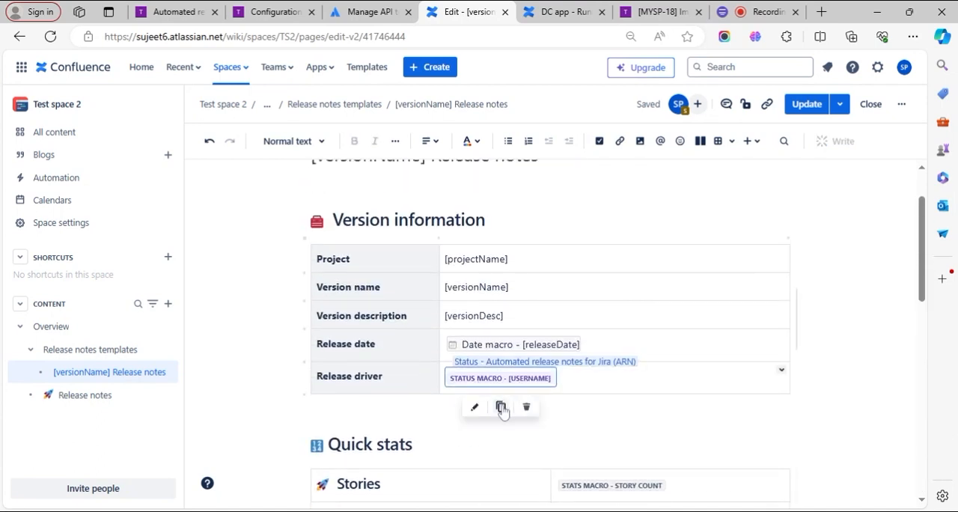
left_click(501, 406)
scroll(454, 407, "down", 10)
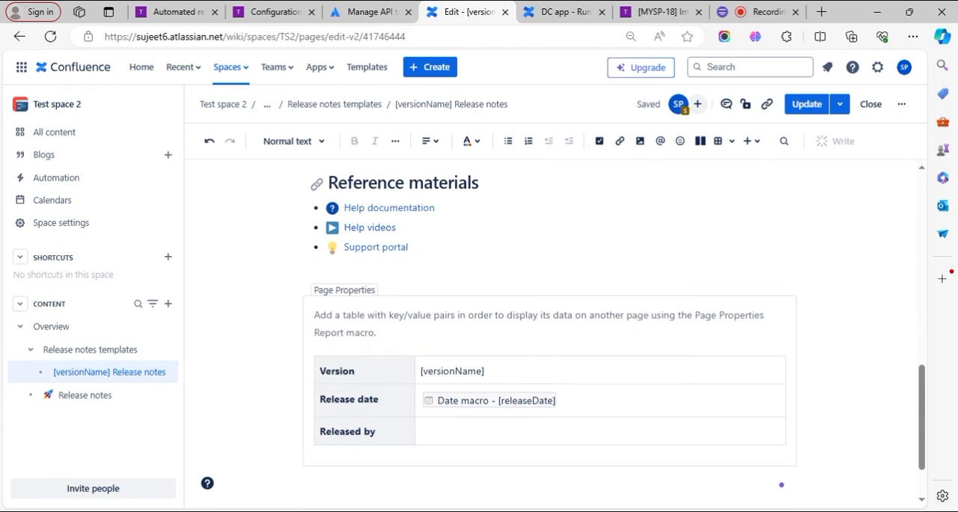
left_click(454, 358)
key("ctrl+v")
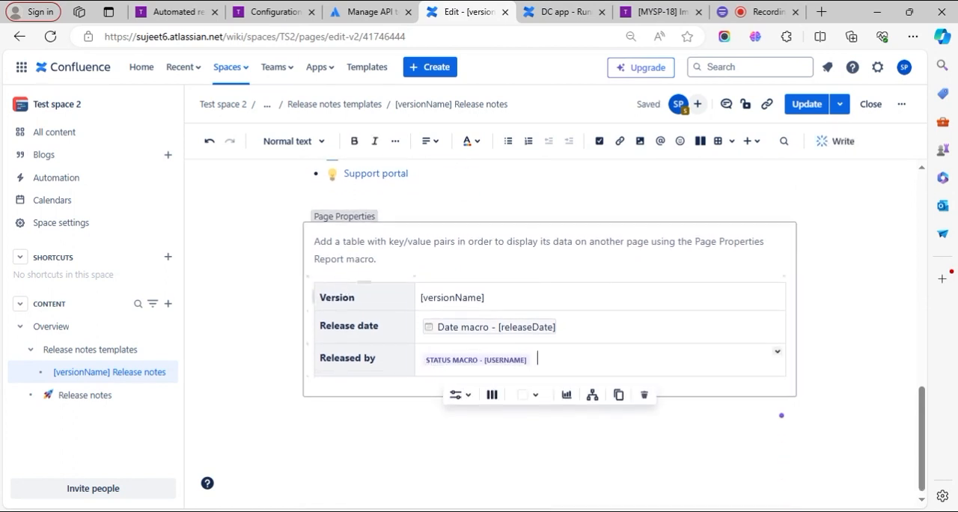
left_click(501, 334)
left_click(439, 362)
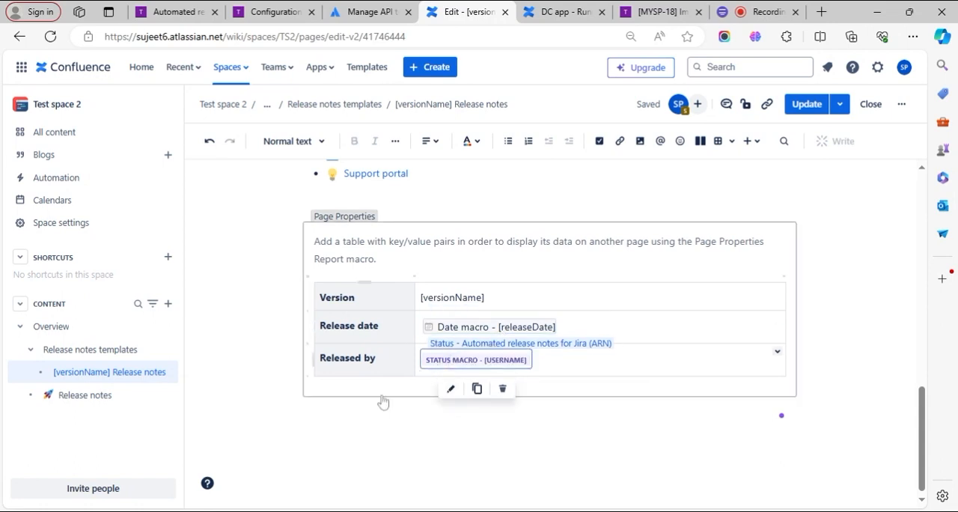
- Review the template's Version information, Quick stats, What's included, Reference materials and Page Properties sections for completeness
left_click(454, 297)
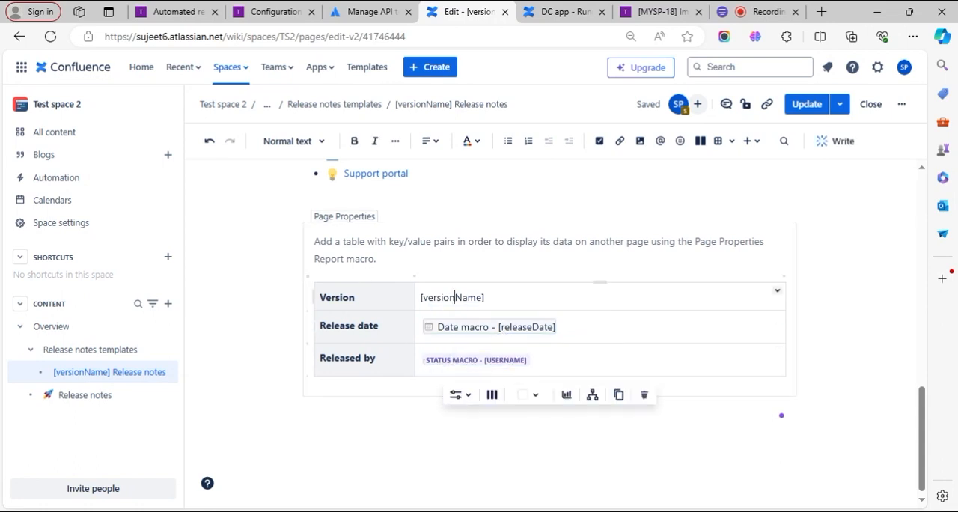
scroll(781, 416, "up", 15)
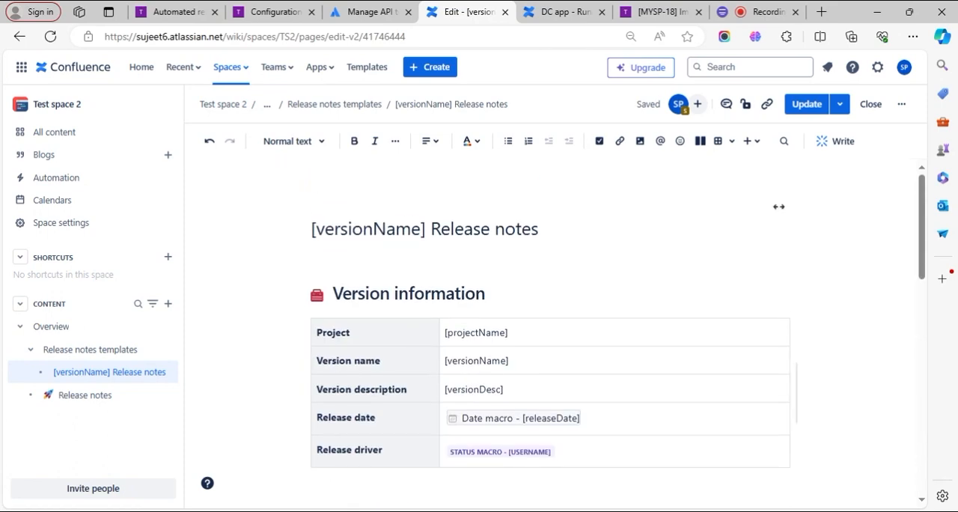
scroll(782, 424, "down", 15)
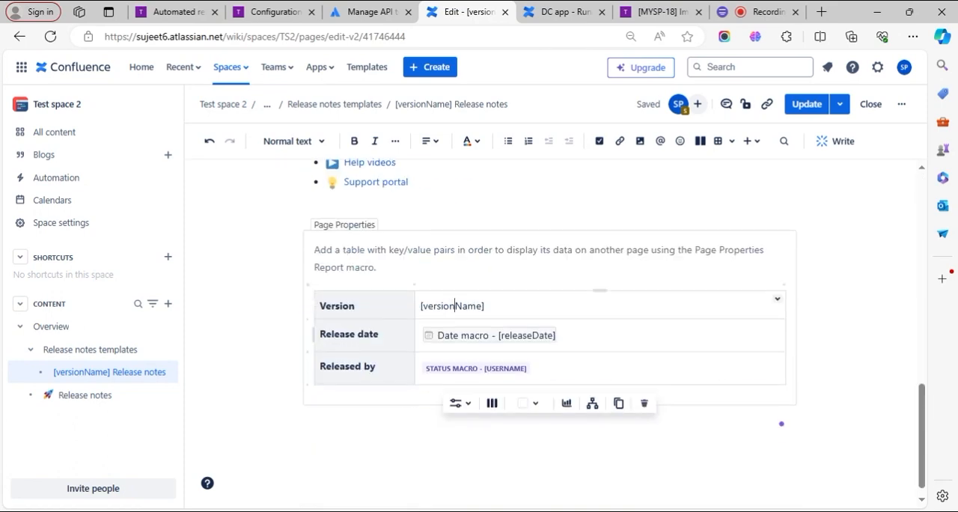
scroll(782, 423, "up", 10)
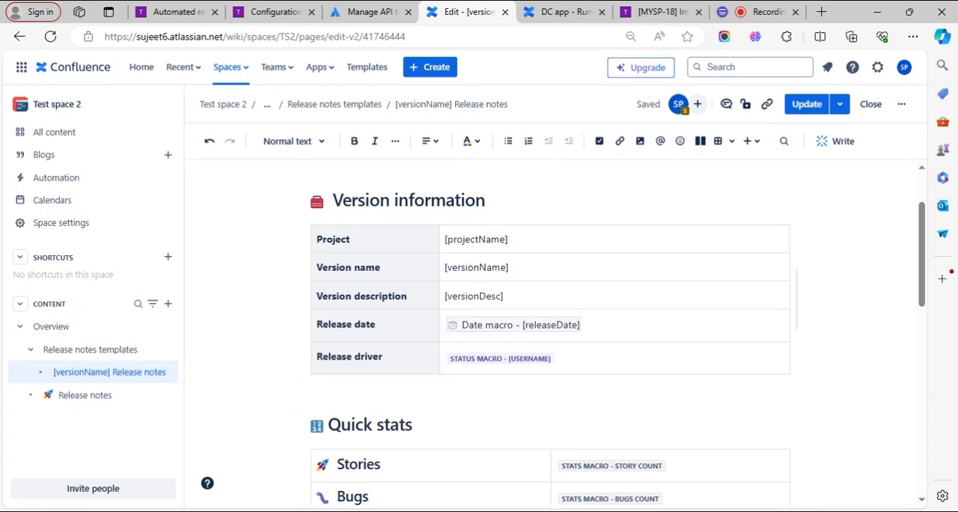
scroll(550, 329, "down", 3)
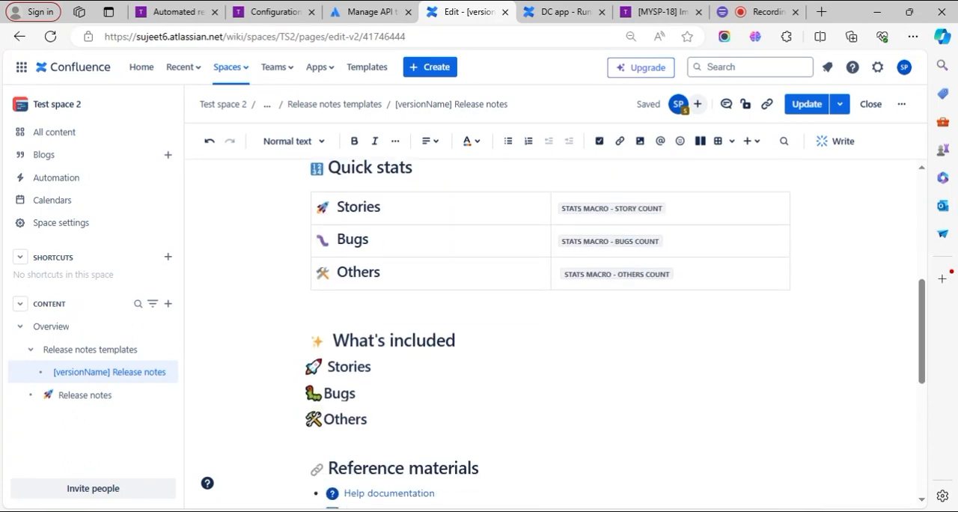
scroll(550, 329, "down", 2)
scroll(550, 329, "up", 3)
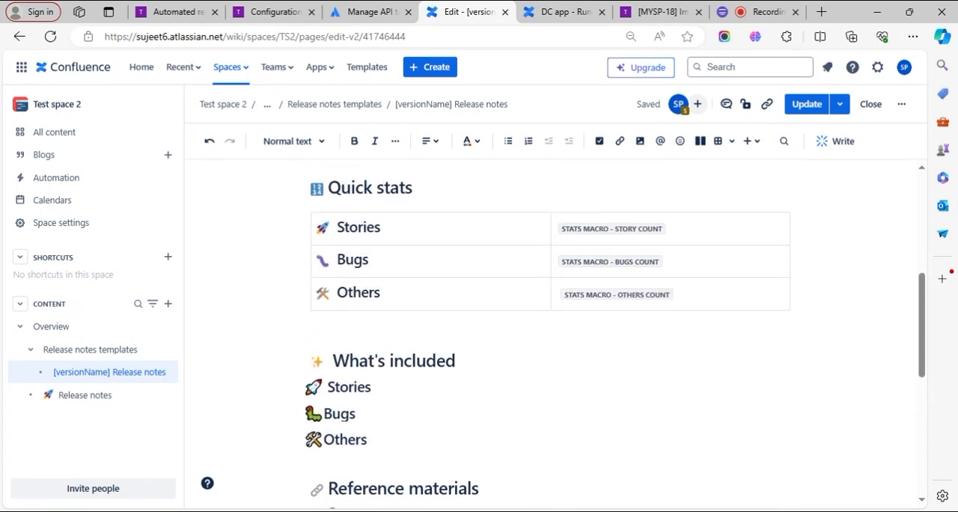
scroll(550, 330, "up", 2)
scroll(457, 239, "down", 1)
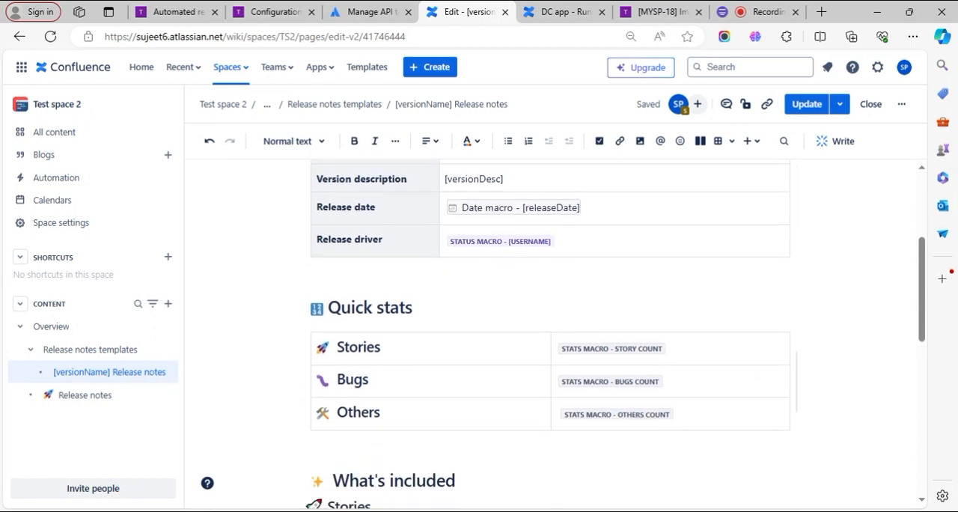
scroll(382, 350, "down", 3)
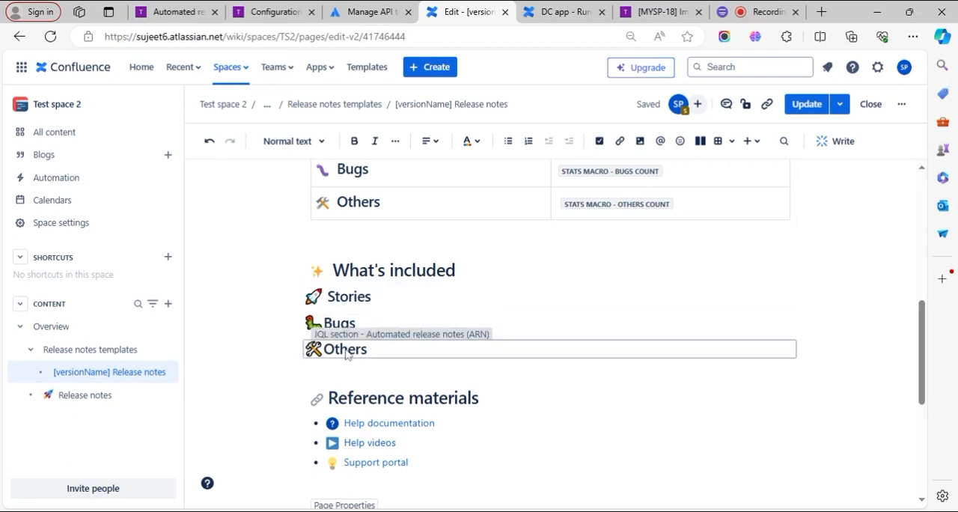
scroll(346, 355, "down", 3)
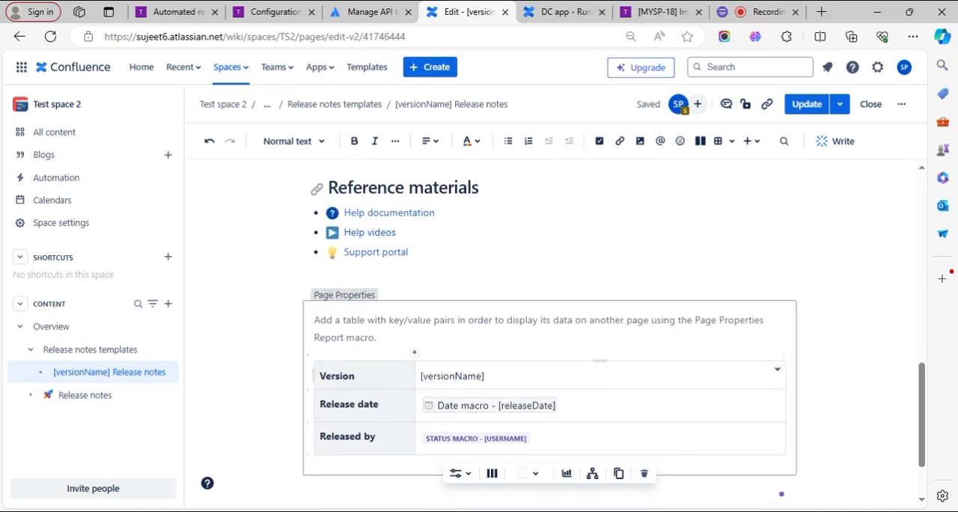
- Publish the updated [versionName] Release notes template page and check its published sections
left_click(807, 105)
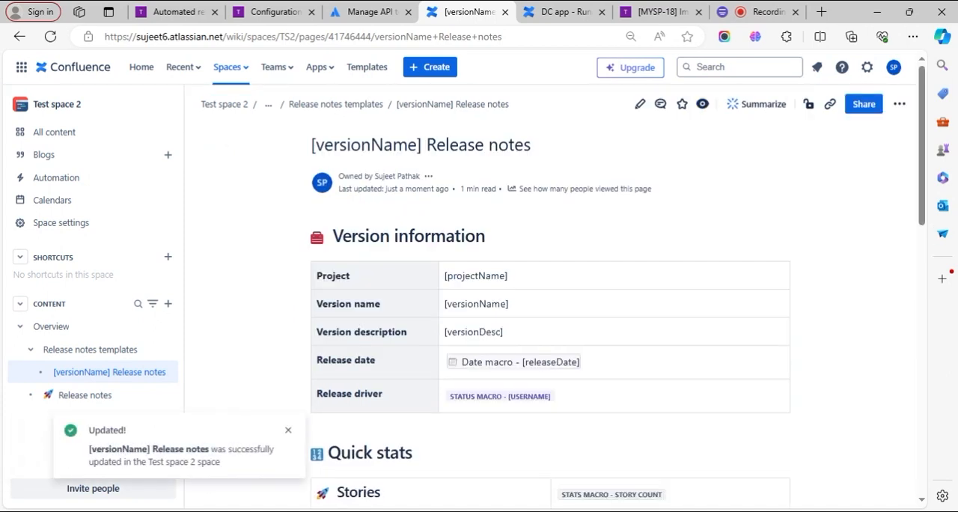
scroll(466, 321, "down", 5)
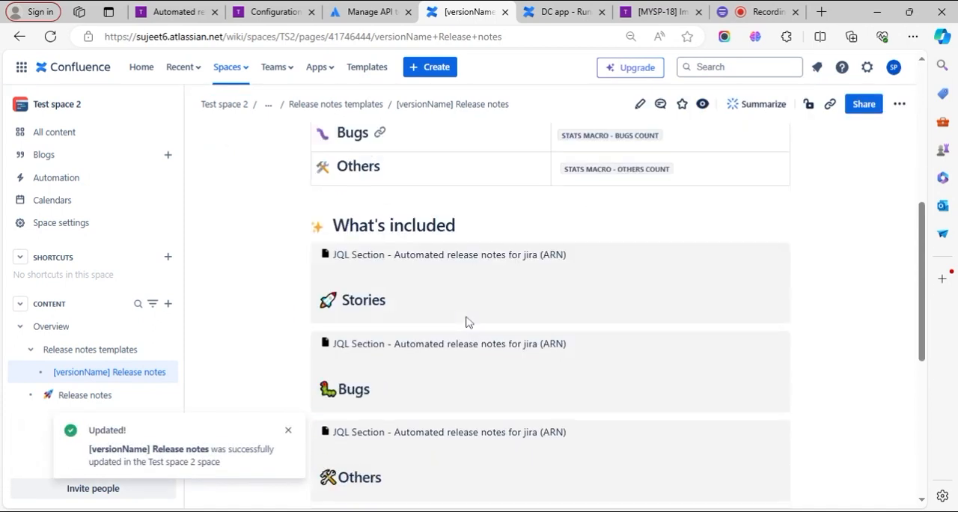
scroll(466, 321, "down", 2)
scroll(467, 321, "up", 10)
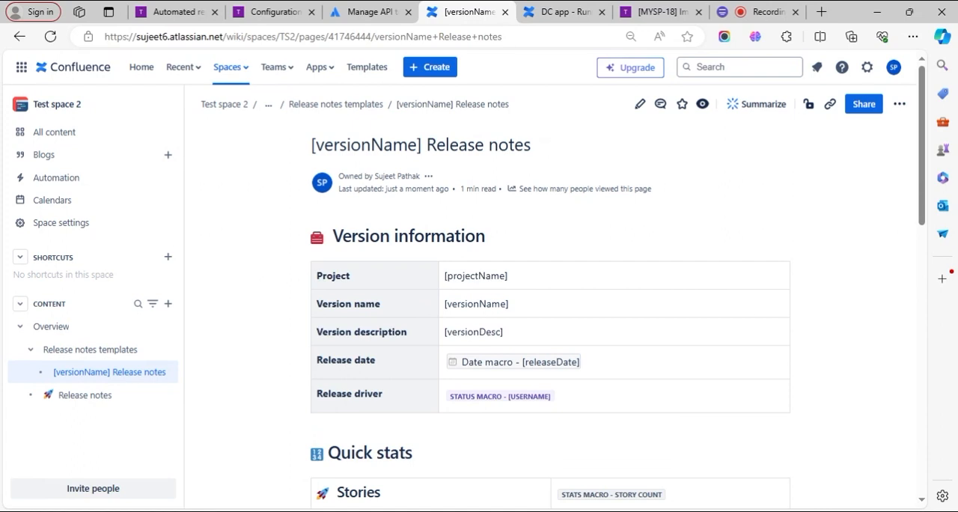
- Switch to Automated release notes in Jira, open the Release notes rule and look over its details and available actions
left_click(179, 12)
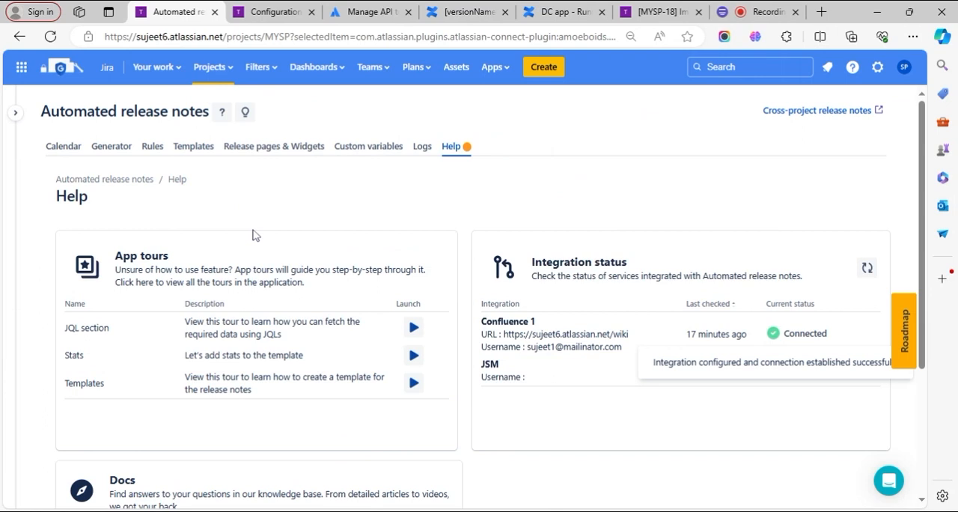
left_click(152, 148)
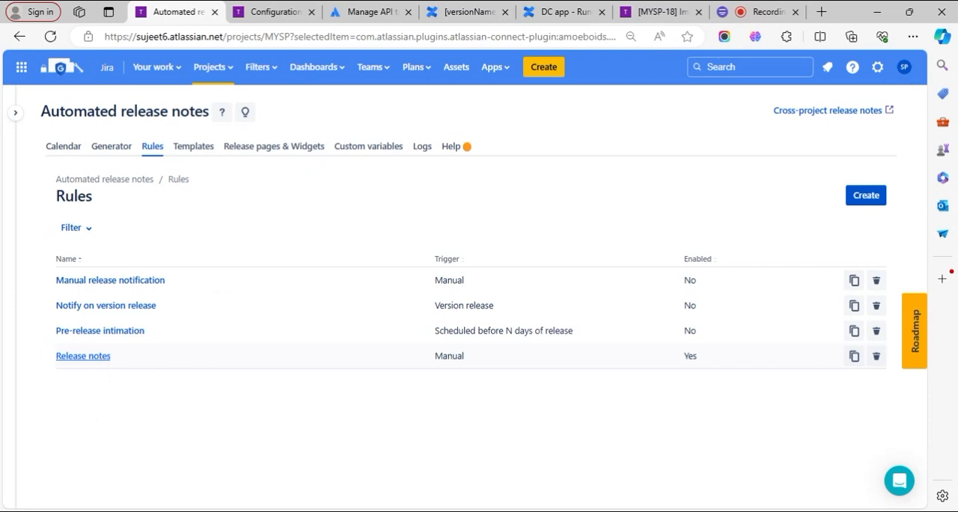
left_click(97, 358)
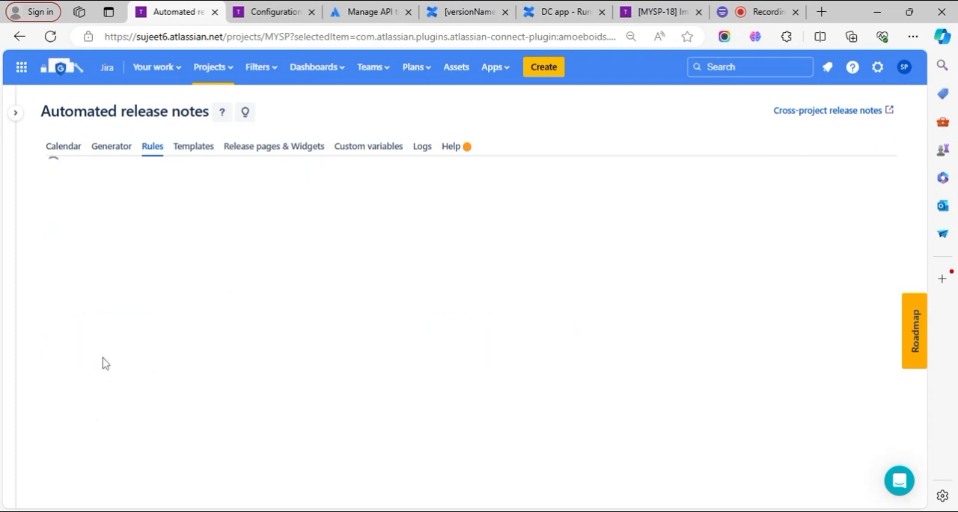
scroll(131, 357, "down", 2)
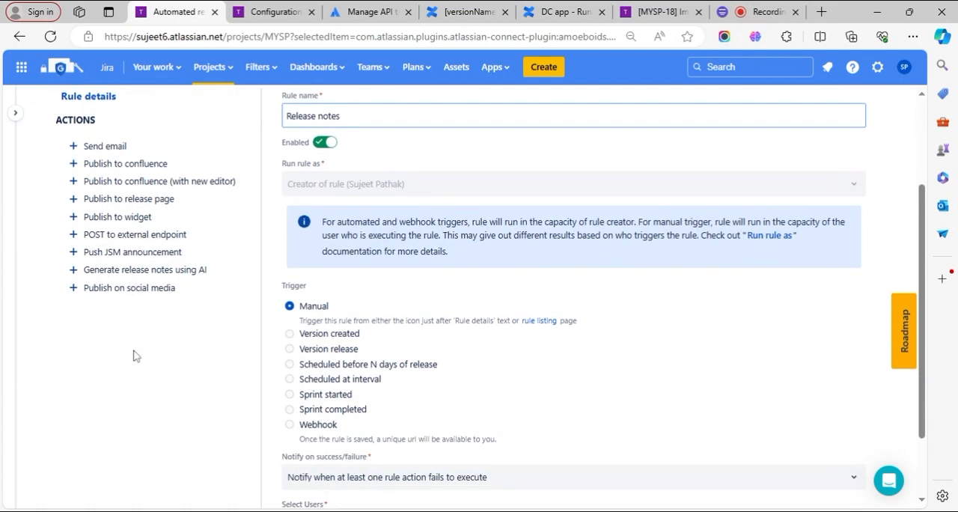
scroll(133, 354, "up", 2)
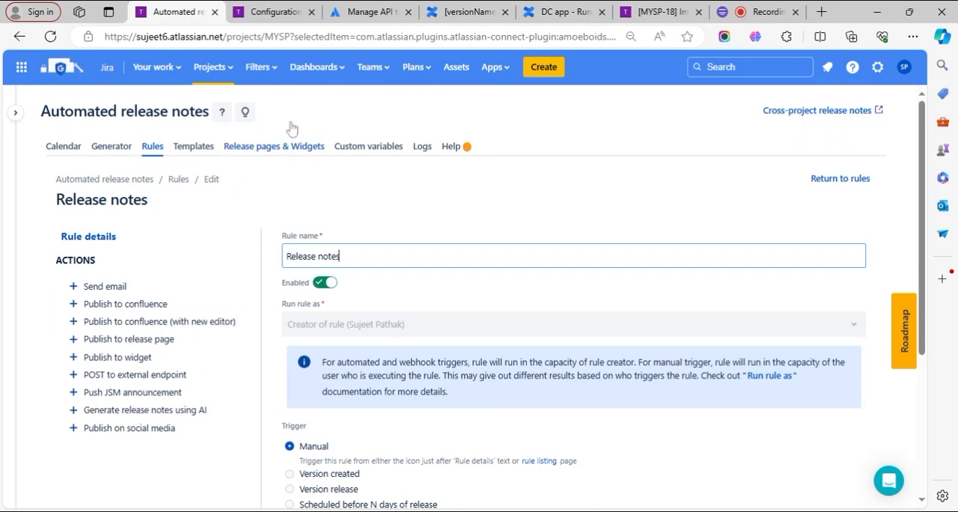
- Compare the Confluence template page with the Release notes rule's actions and check the template types listed in Automated release notes
left_click(465, 12)
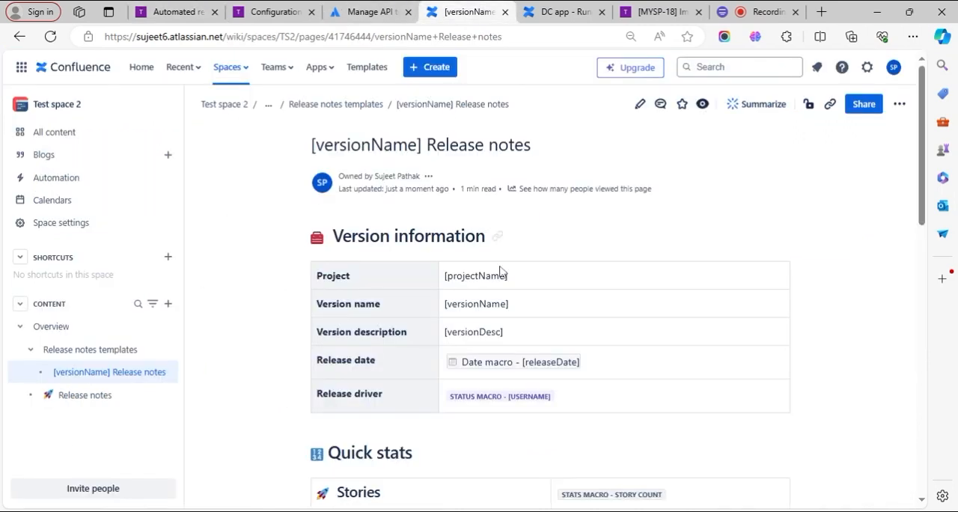
left_click(193, 10)
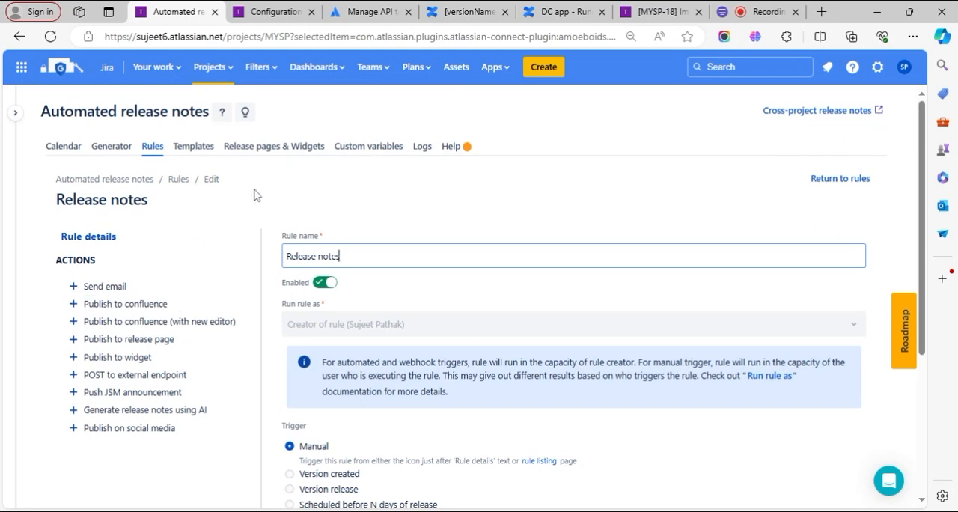
left_click(449, 12)
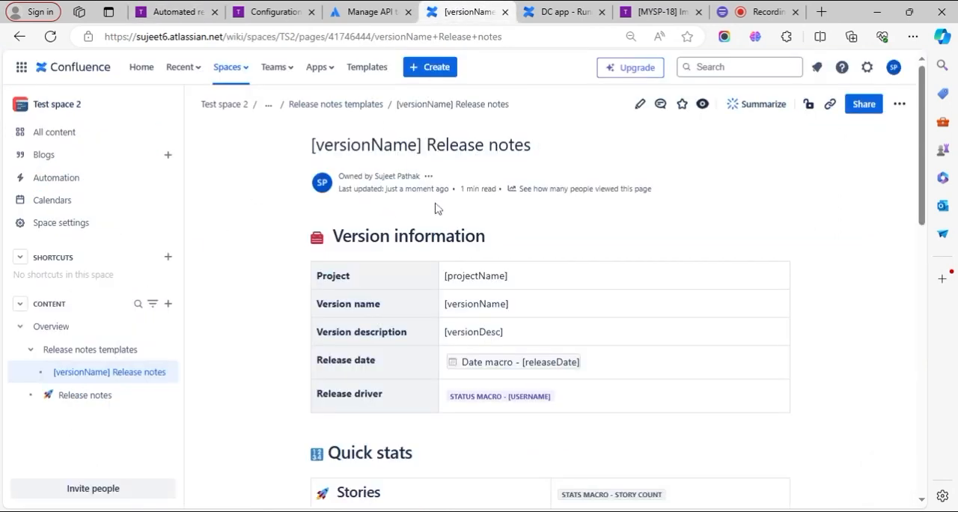
left_click(191, 11)
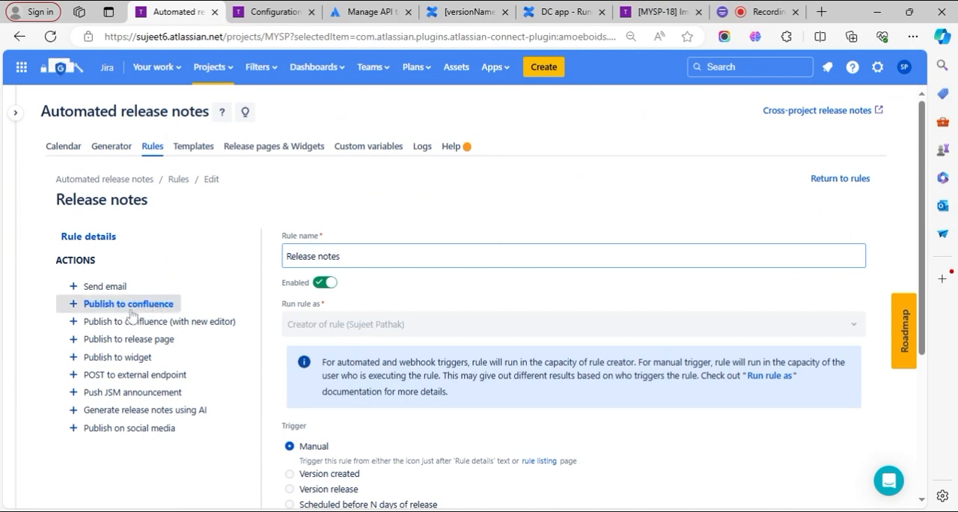
left_click(192, 149)
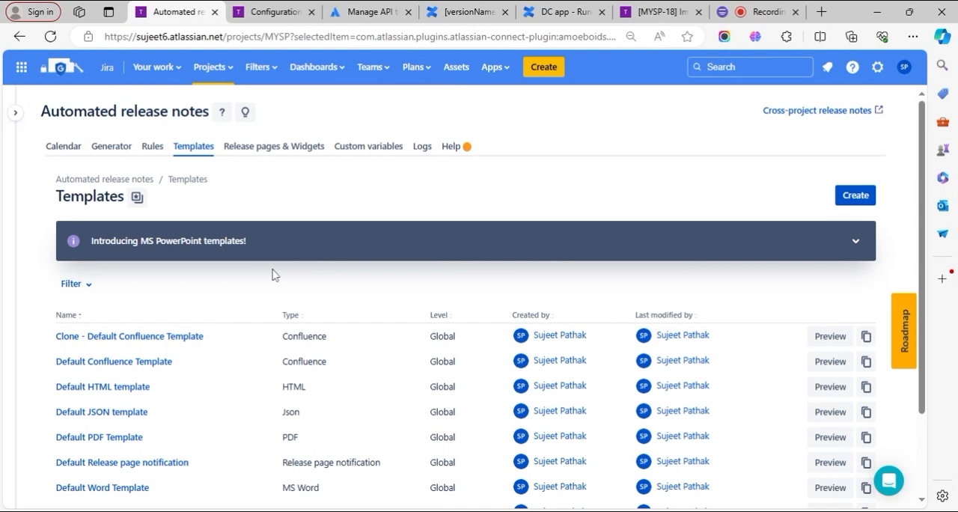
double_click(304, 336)
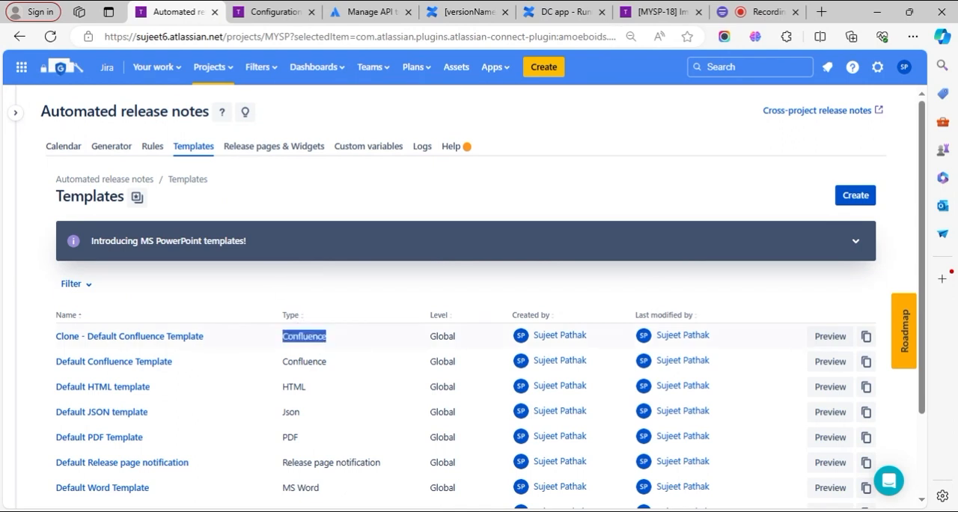
- Add a Publish to confluence (with new editor) action to the Release notes rule, using the Confluence 1 instance
left_click(150, 150)
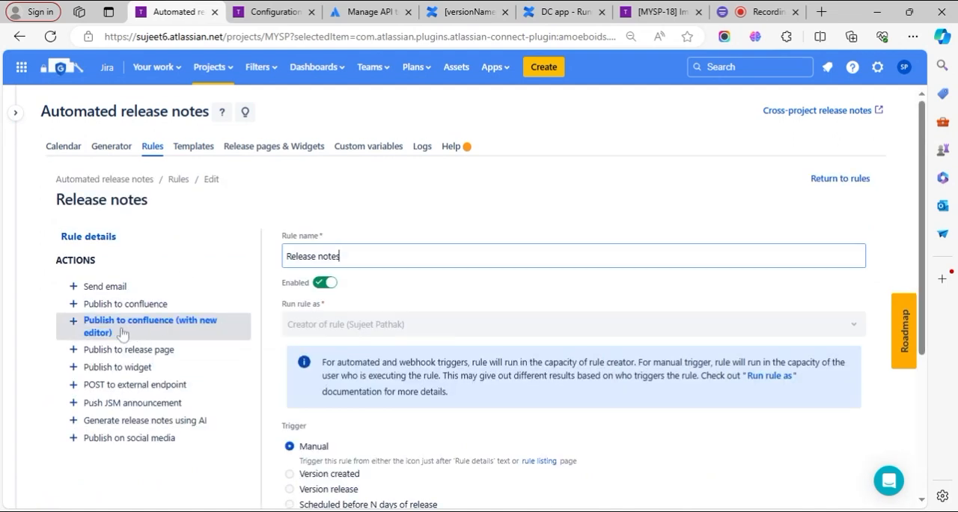
left_click(188, 332)
scroll(441, 332, "down", 1)
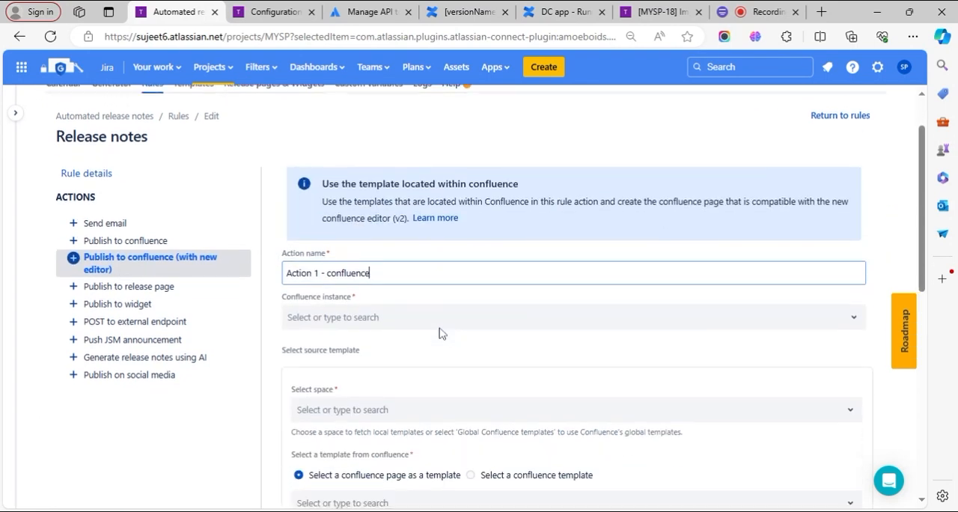
scroll(339, 290, "down", 1)
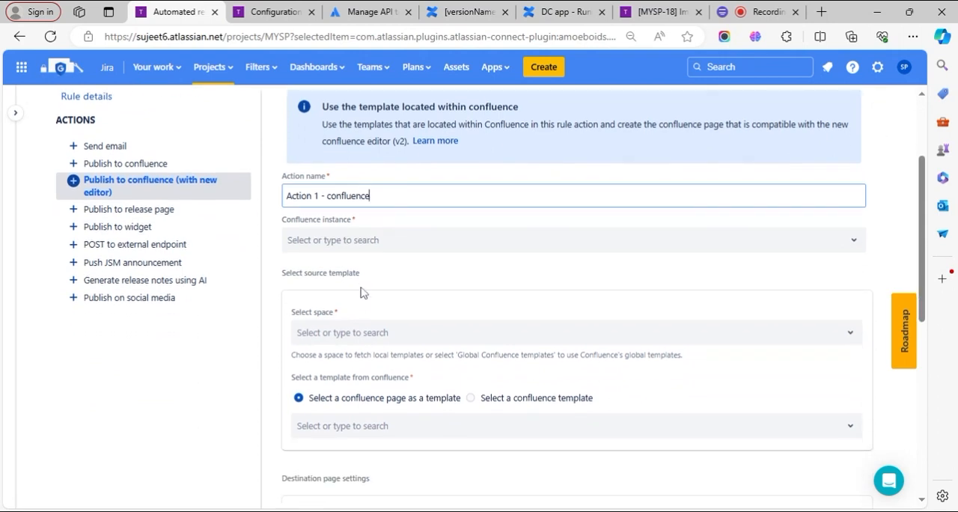
left_click(345, 240)
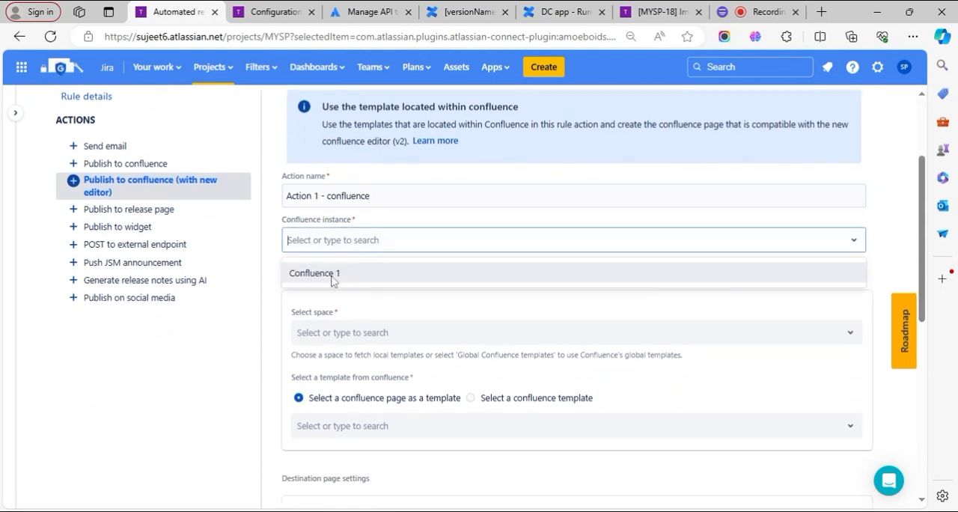
left_click(332, 276)
- Set the action's source space to Test space 2 and use the page "[versionName] Release notes" as its template
scroll(389, 269, "down", 2)
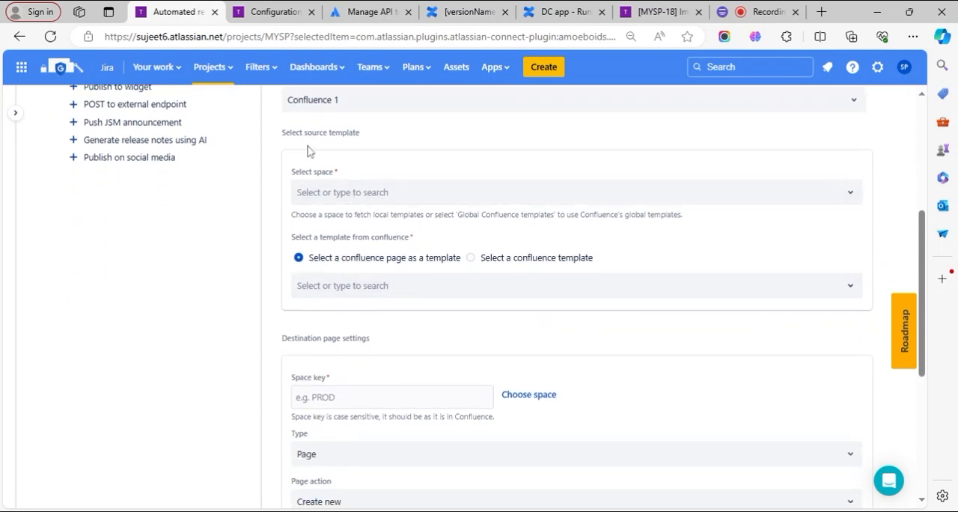
left_click(346, 196)
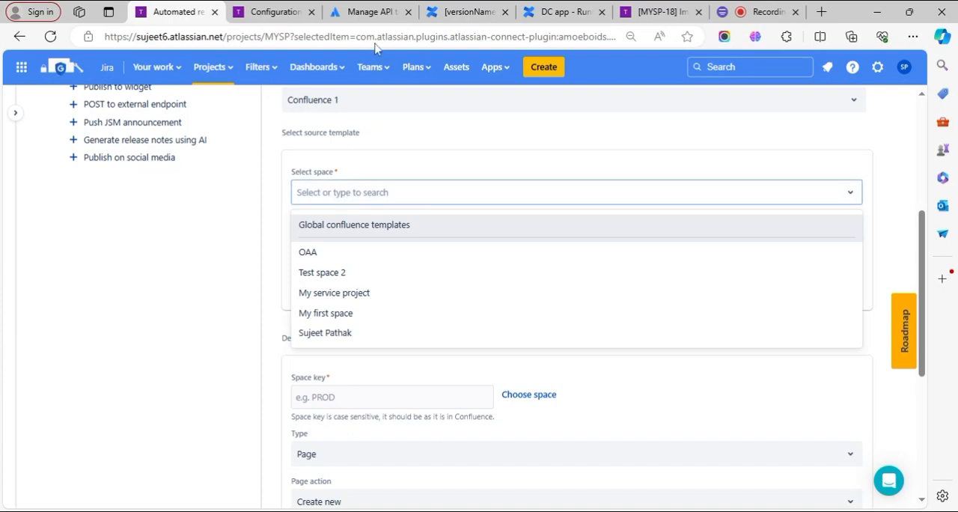
left_click(458, 12)
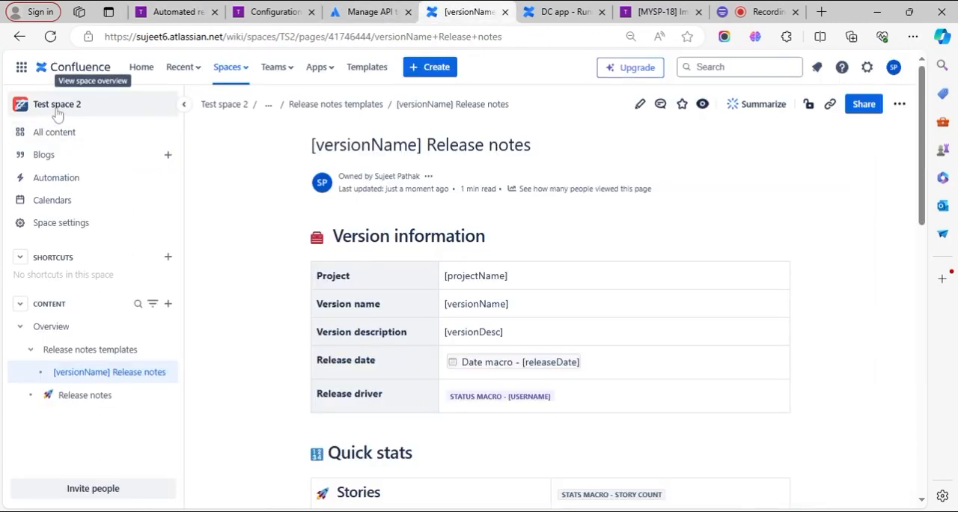
left_click(180, 12)
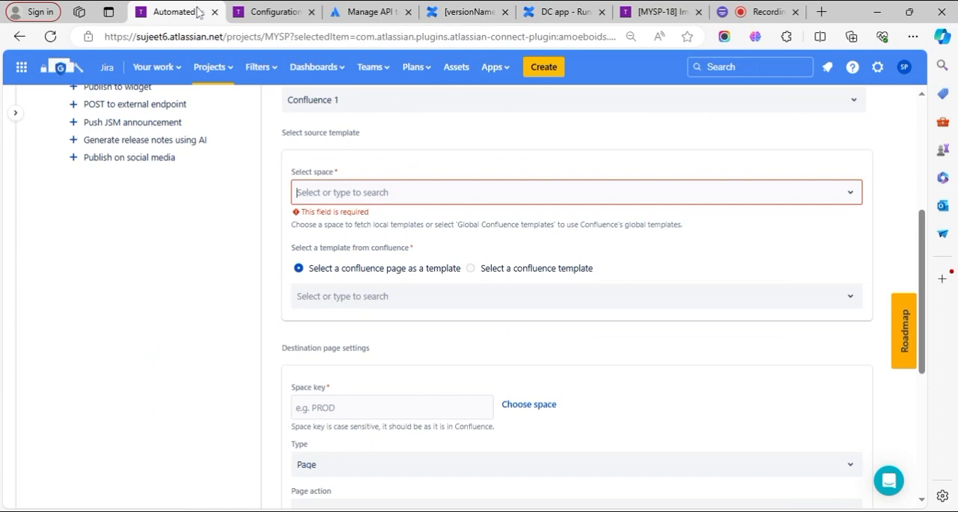
left_click(362, 194)
left_click(323, 271)
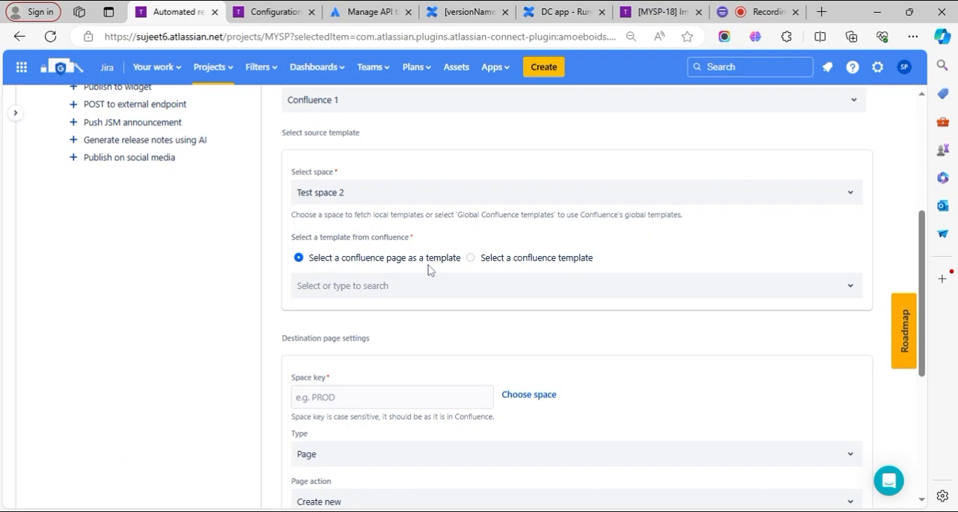
left_click(395, 290)
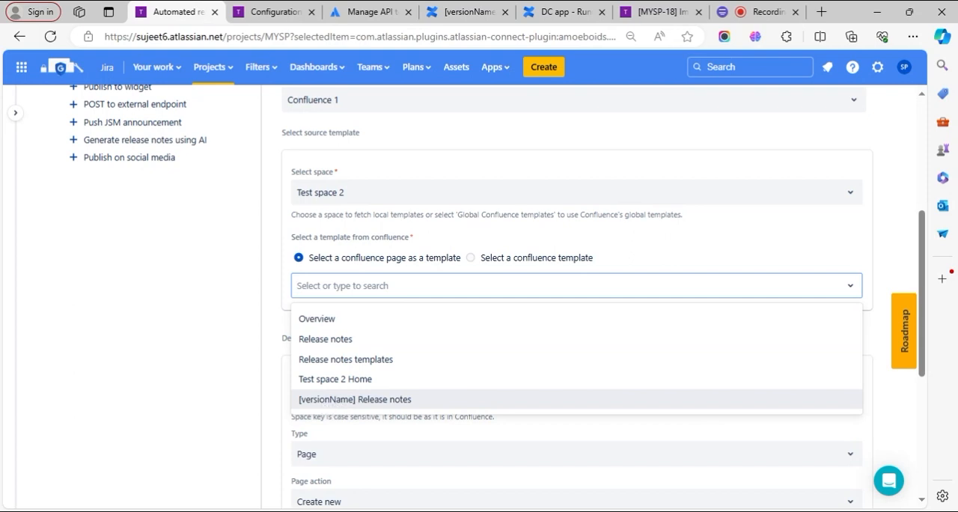
left_click(354, 399)
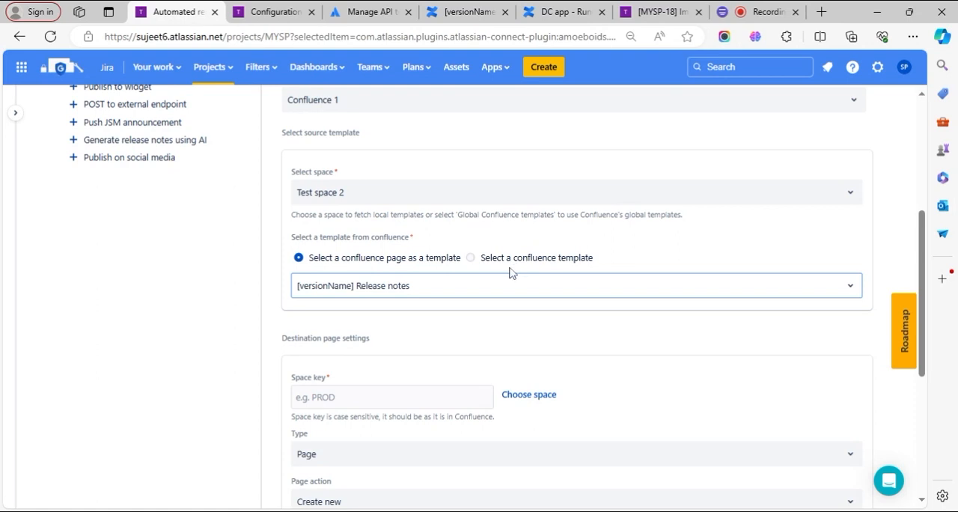
left_click(240, 335)
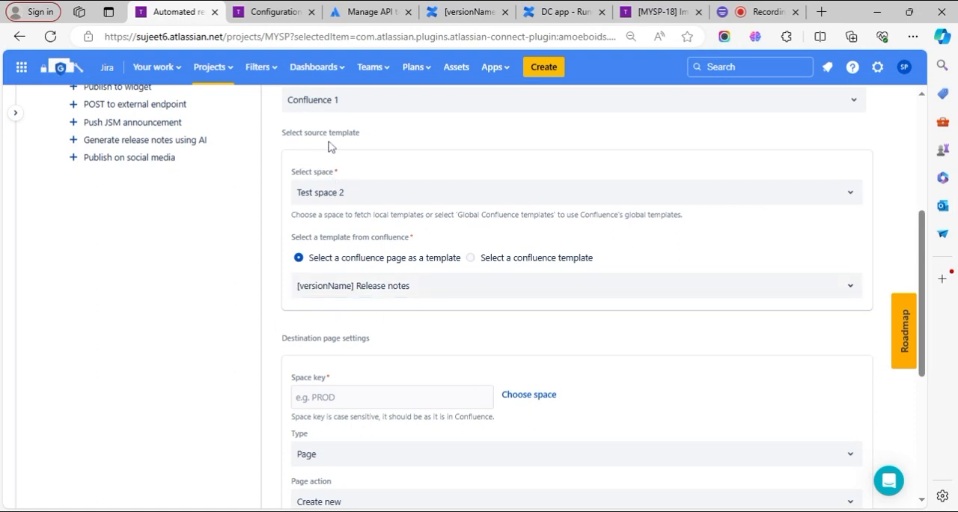
- Review the source template and destination page settings, and check the Release notes pages in Test space 2's page tree in Confluence
scroll(344, 330, "down", 1)
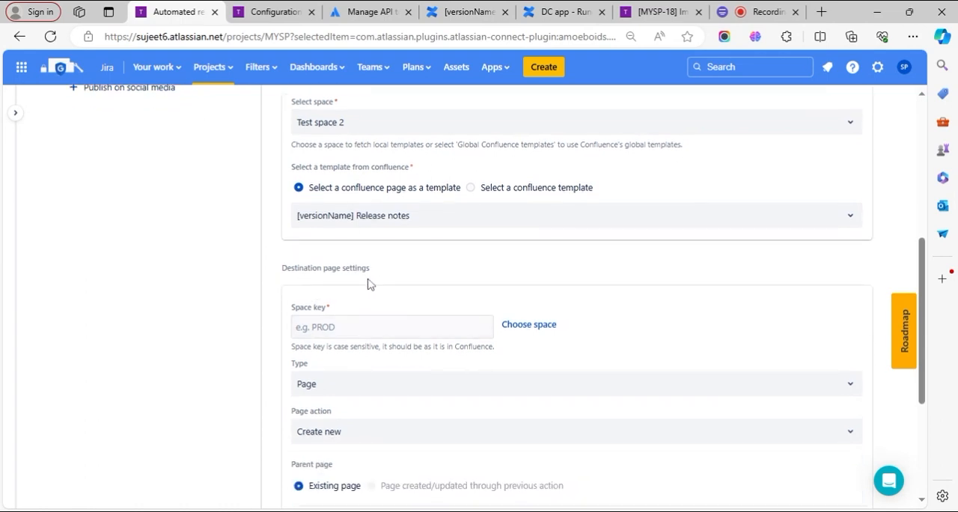
scroll(505, 387, "down", 1)
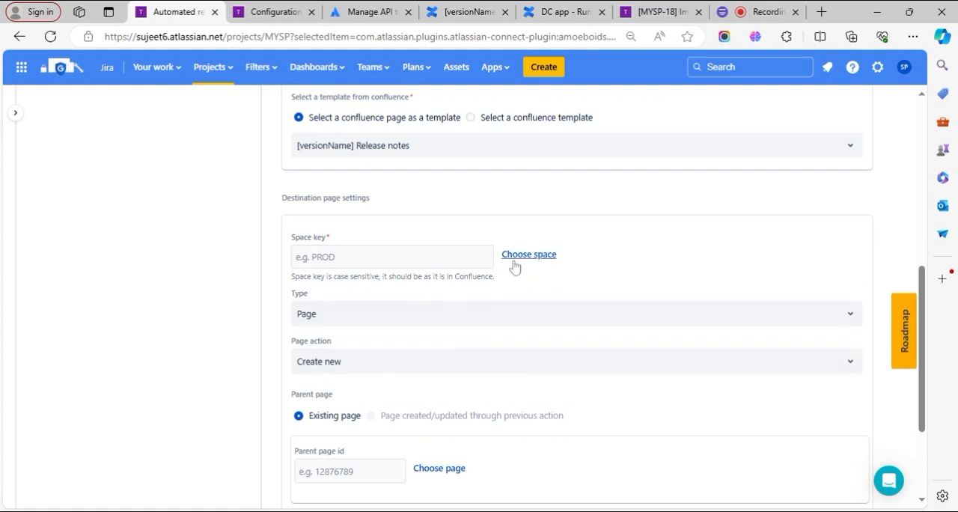
scroll(514, 268, "up", 2)
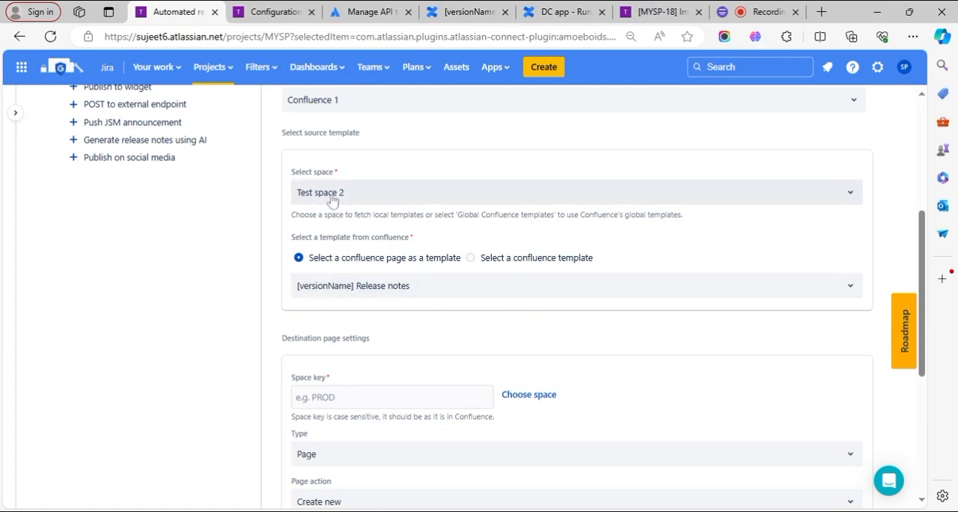
scroll(405, 348, "down", 1)
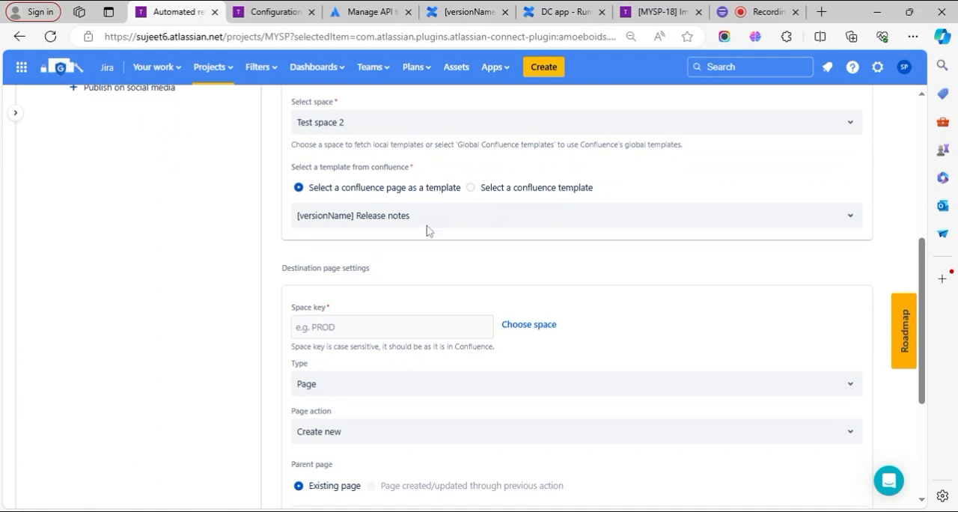
left_click(458, 9)
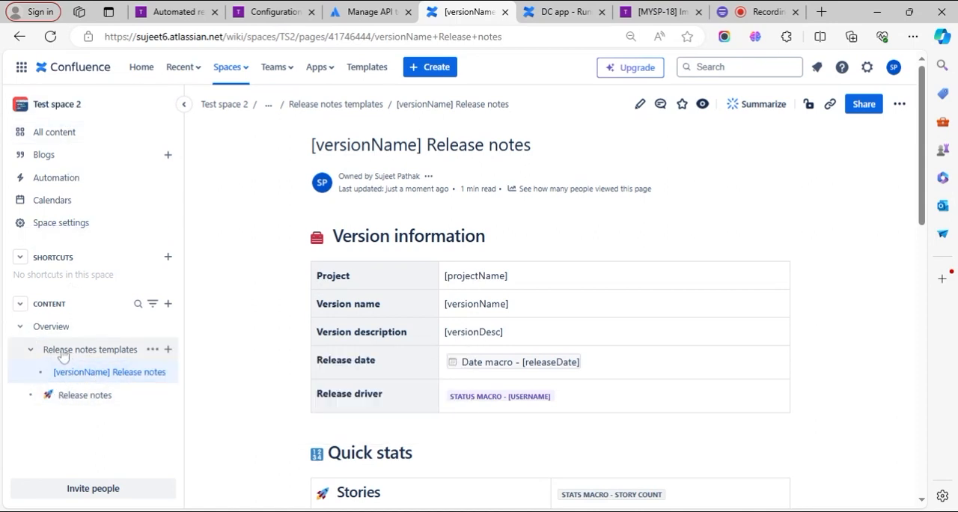
mouse_move(61, 357)
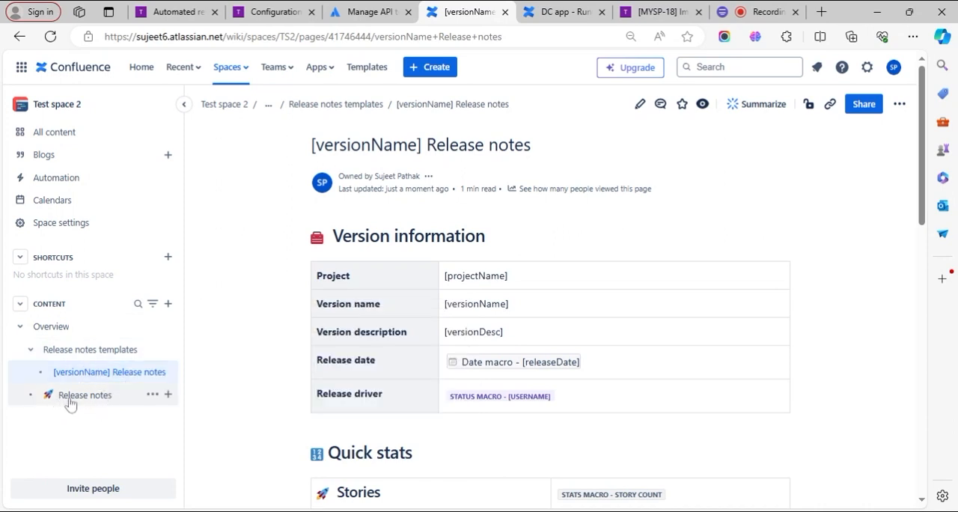
mouse_move(75, 401)
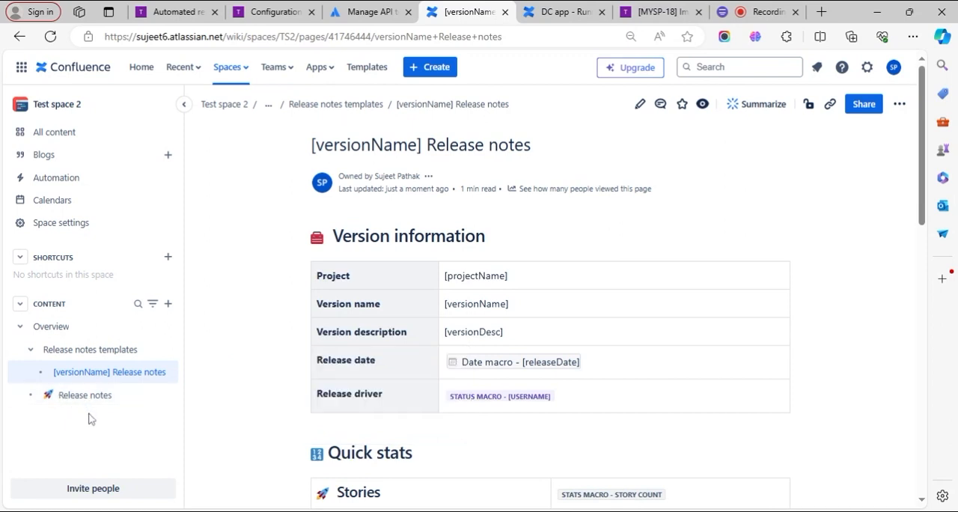
left_click(173, 11)
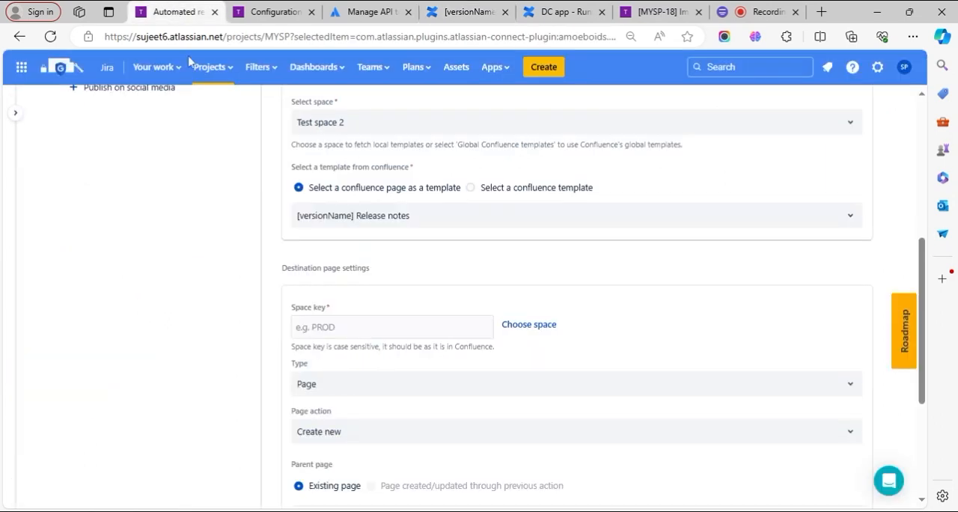
- Choose Test space 2 as the destination space for the published page
left_click(527, 327)
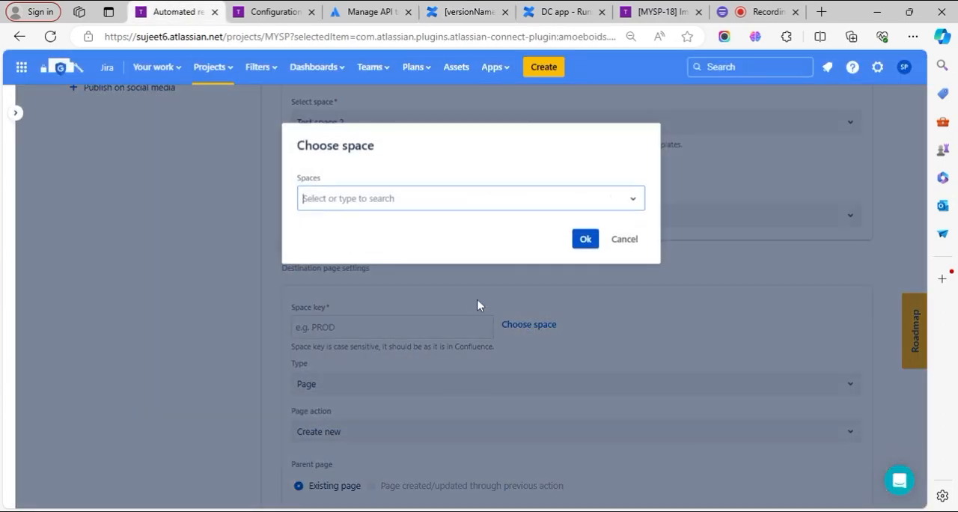
left_click(418, 198)
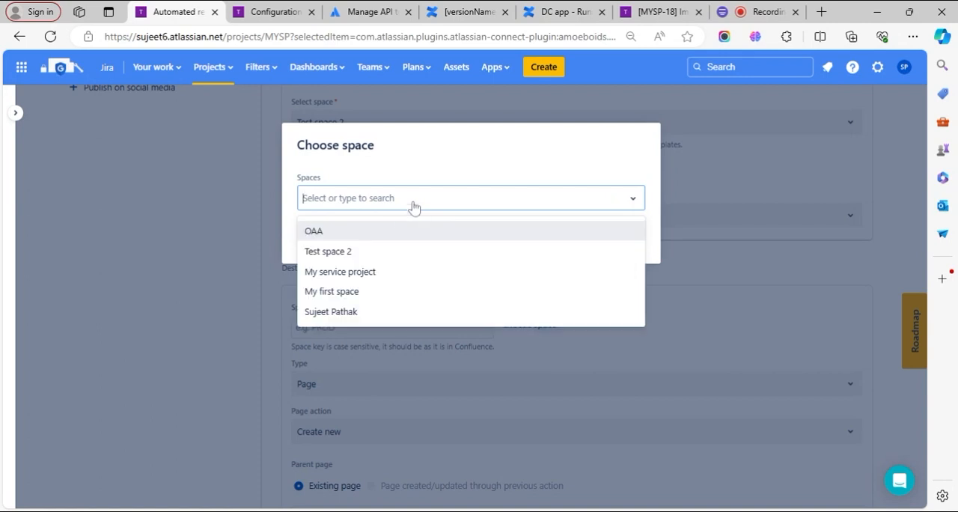
left_click(402, 250)
left_click(584, 238)
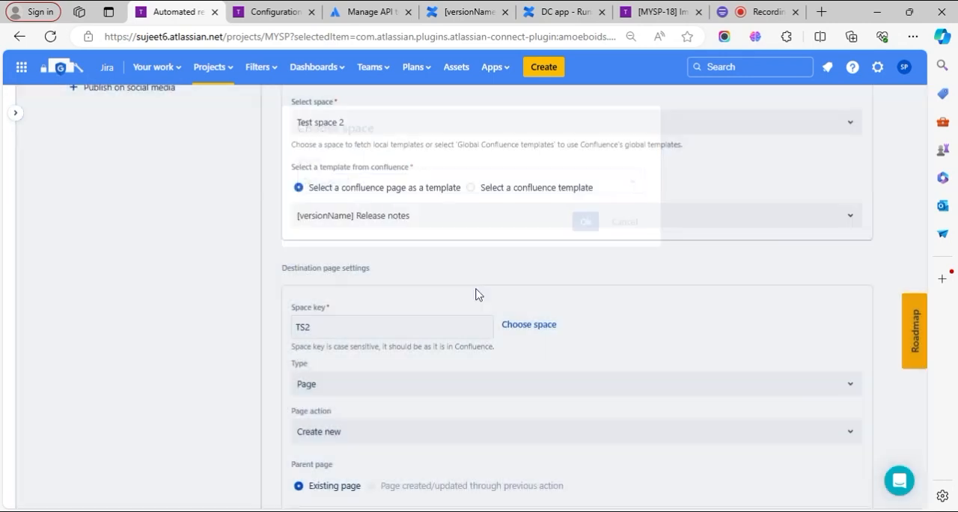
- Set the destination type to Page and the page action to Create new
scroll(372, 383, "down", 2)
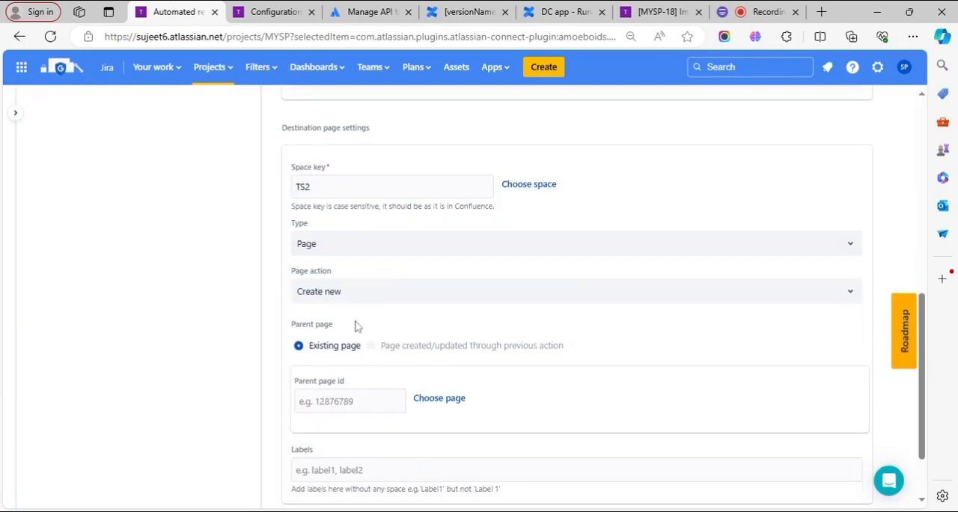
left_click(318, 243)
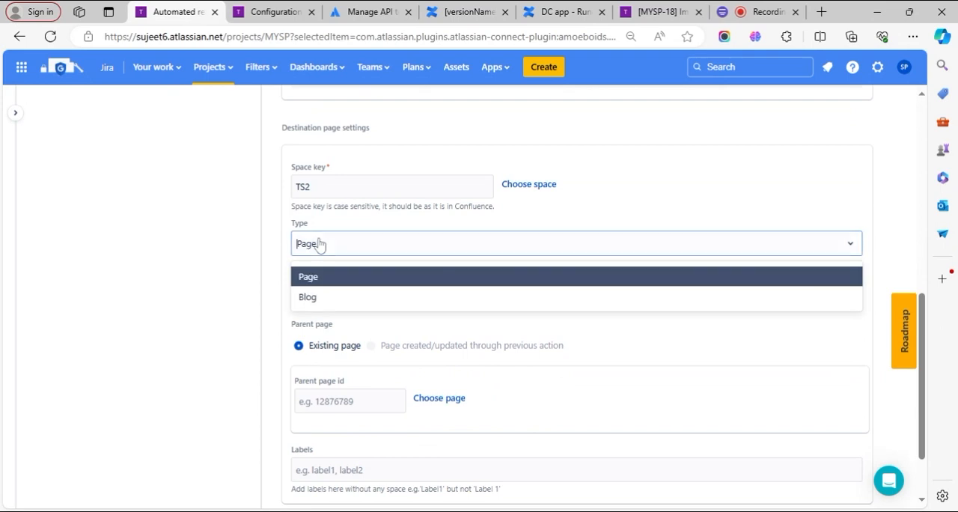
left_click(321, 281)
scroll(351, 284, "down", 1)
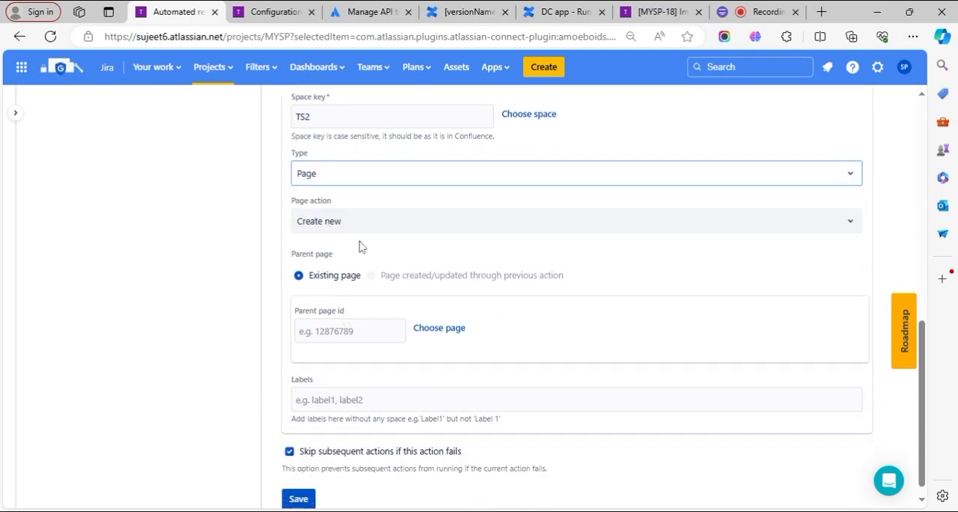
left_click(363, 228)
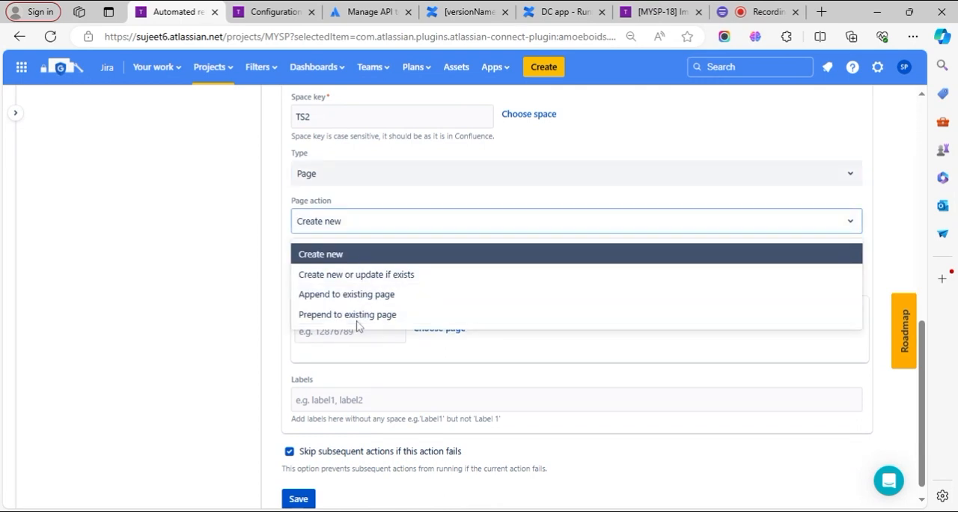
left_click(331, 256)
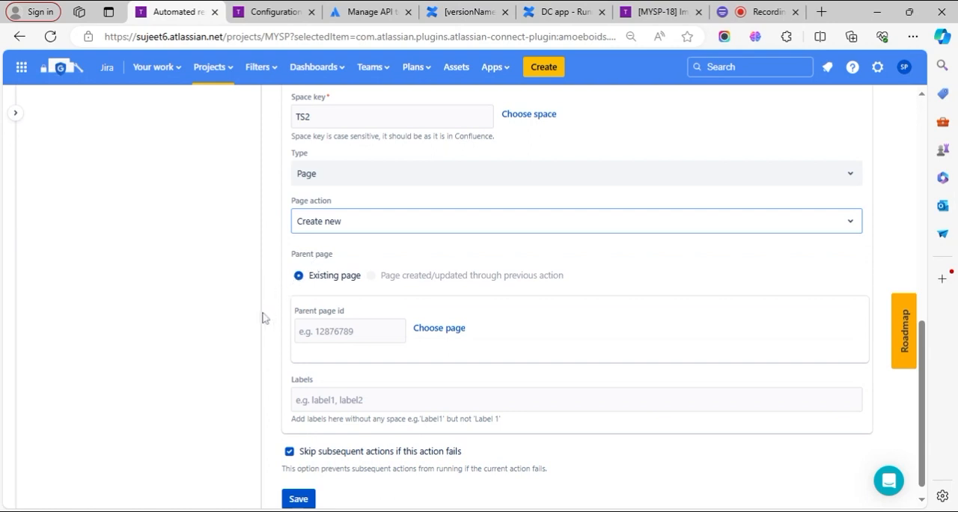
scroll(273, 325, "down", 1)
scroll(295, 303, "up", 1)
scroll(325, 329, "down", 1)
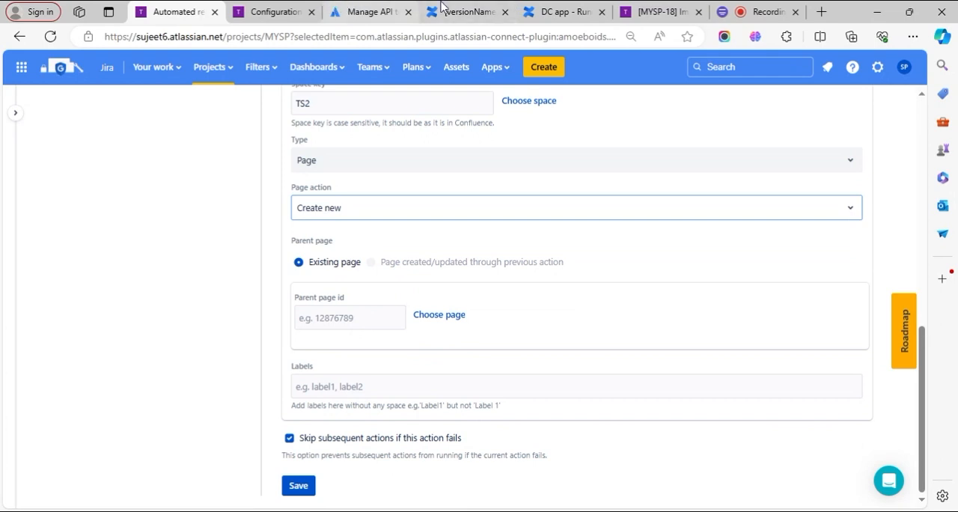
- Set the existing page "Release notes" in space TS2 as the parent page, after checking Test space 2's page tree in Confluence
left_click(468, 11)
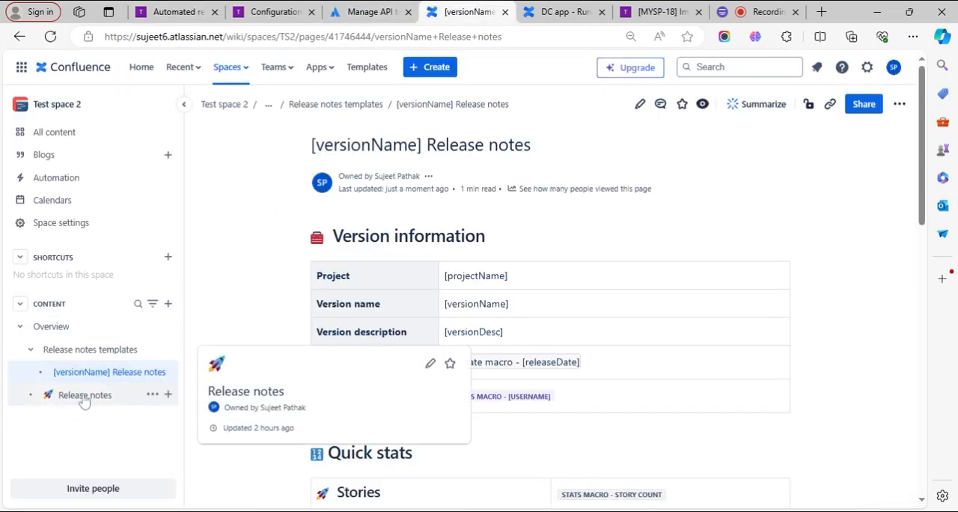
left_click(178, 11)
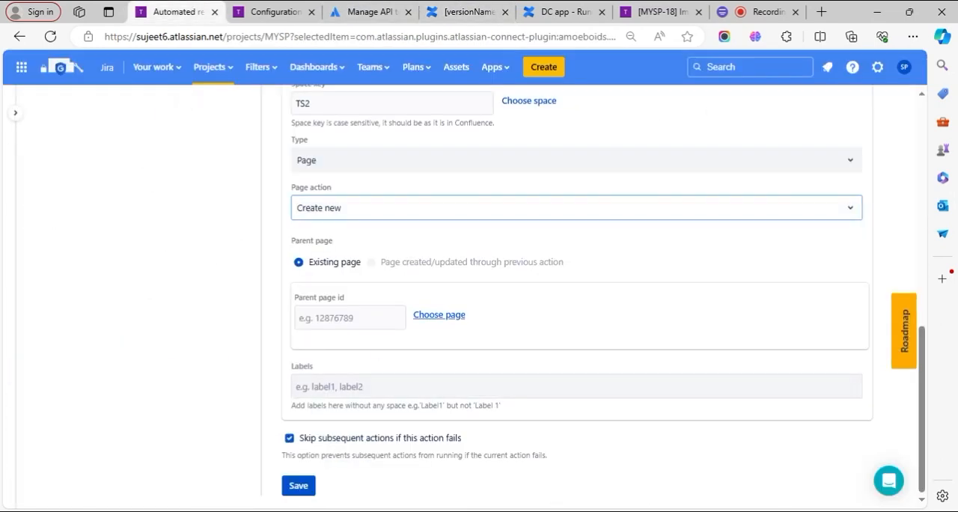
left_click(428, 315)
left_click(401, 213)
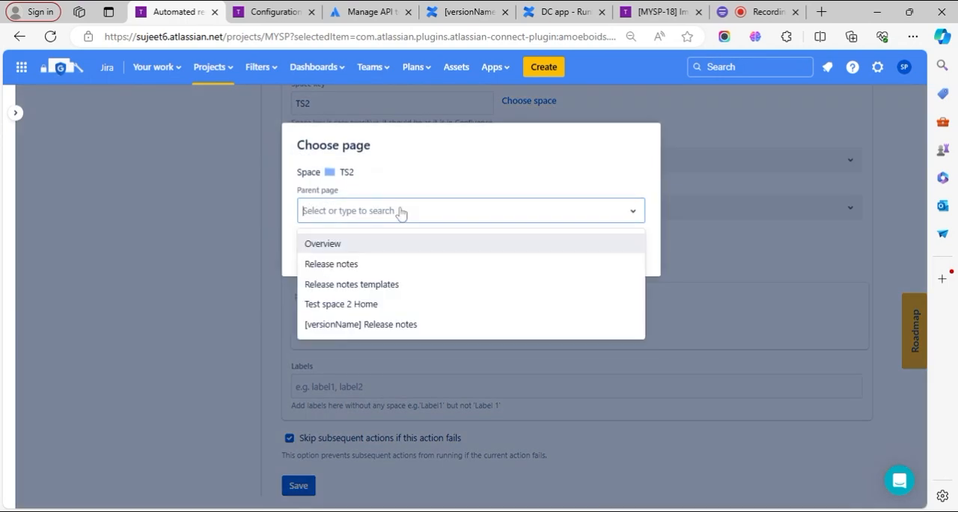
left_click(339, 269)
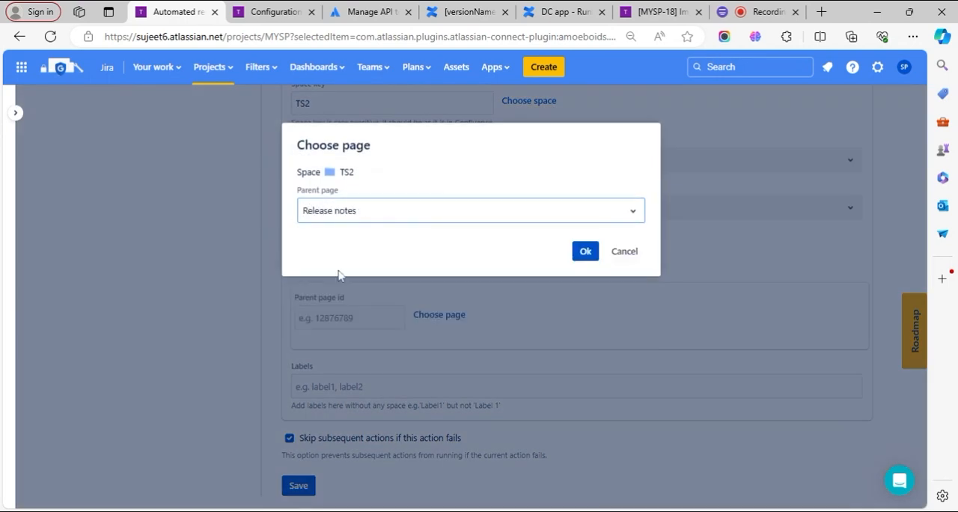
left_click(585, 252)
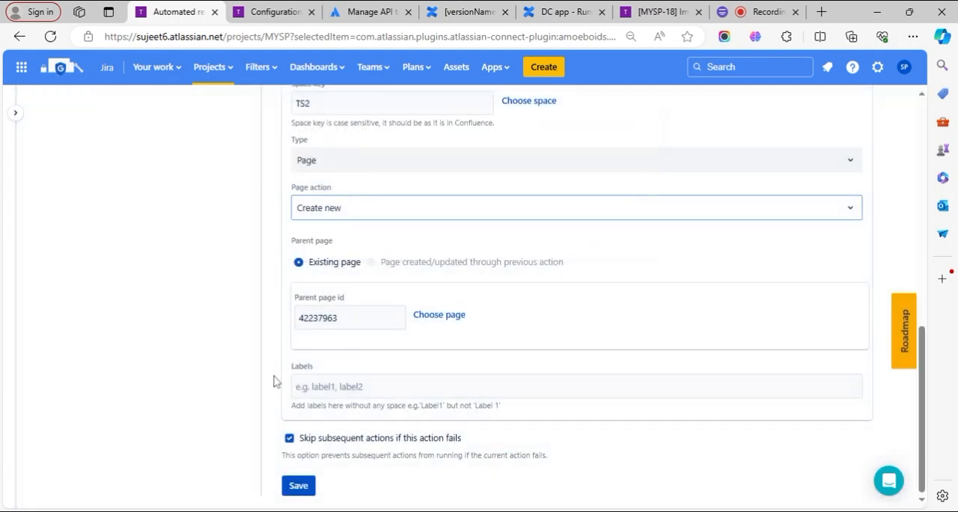
- Add the label "releasenotes" to the published page and save the Confluence action
left_click(298, 385)
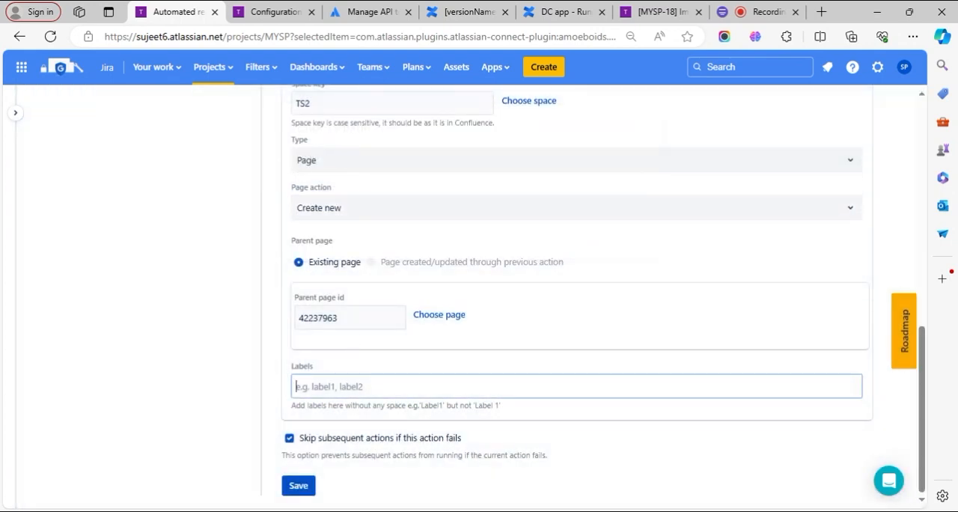
type("releasenotes")
left_click(297, 485)
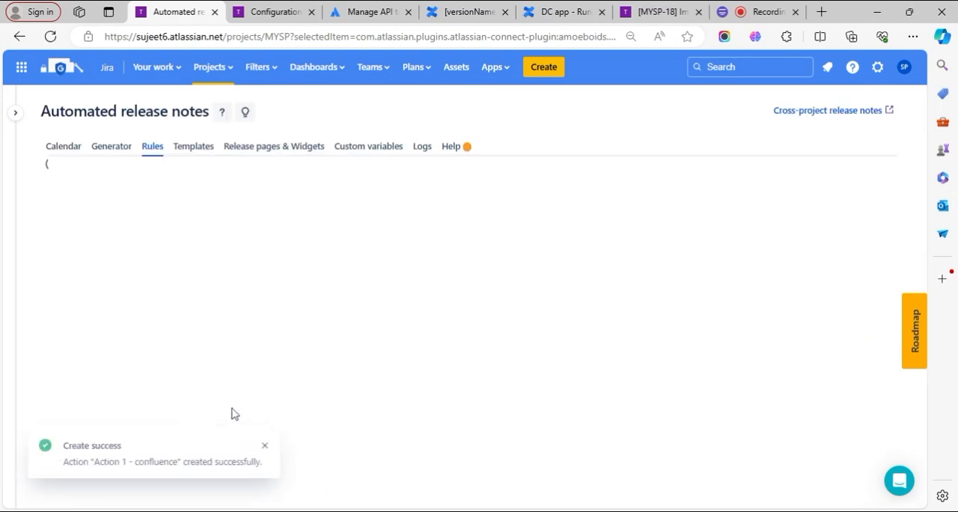
left_click(304, 446)
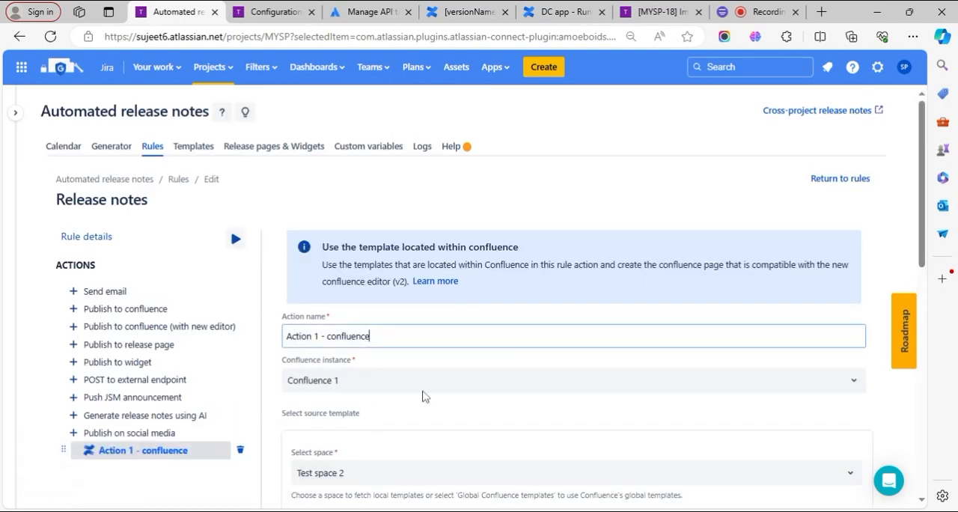
- Publish the Confluence page from the saved action for the unreleased version v15.05.24
scroll(426, 394, "down", 5)
scroll(429, 393, "down", 3)
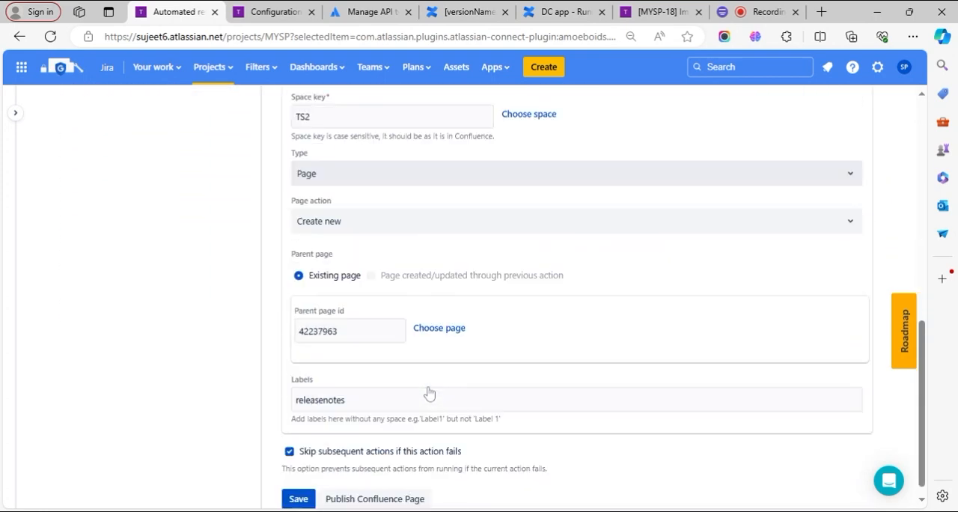
scroll(429, 393, "up", 8)
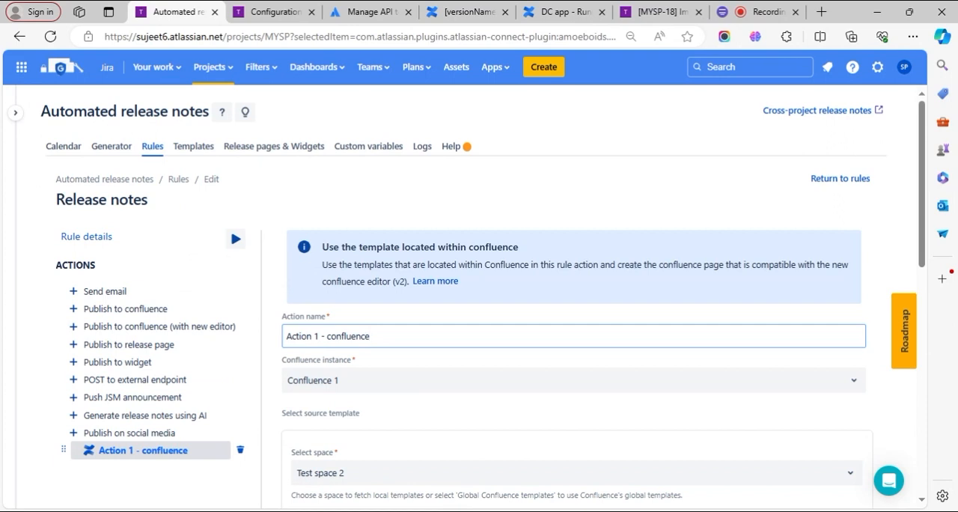
scroll(424, 398, "down", 8)
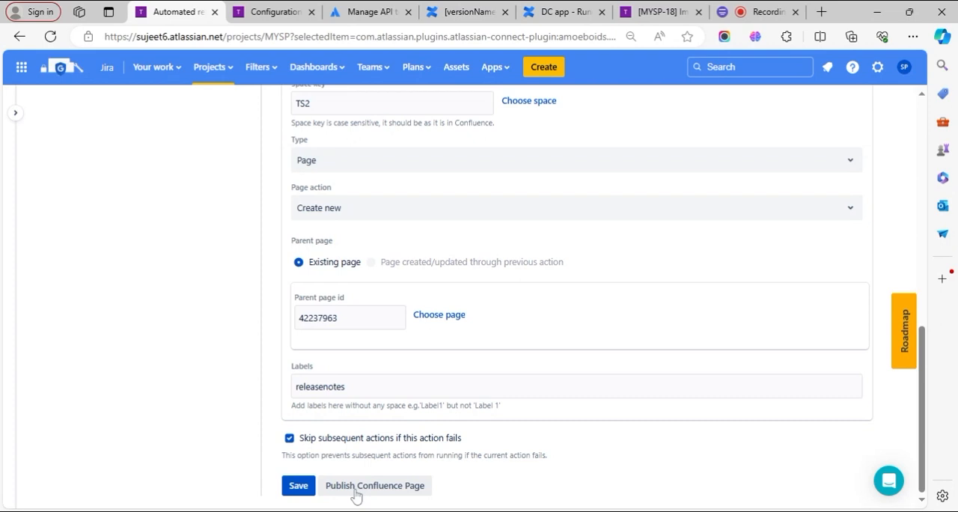
left_click(356, 488)
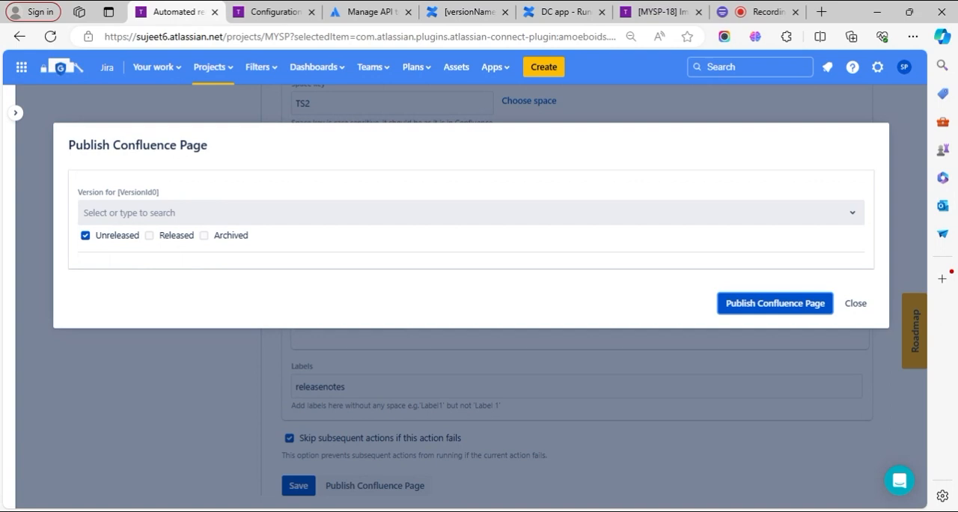
left_click(124, 214)
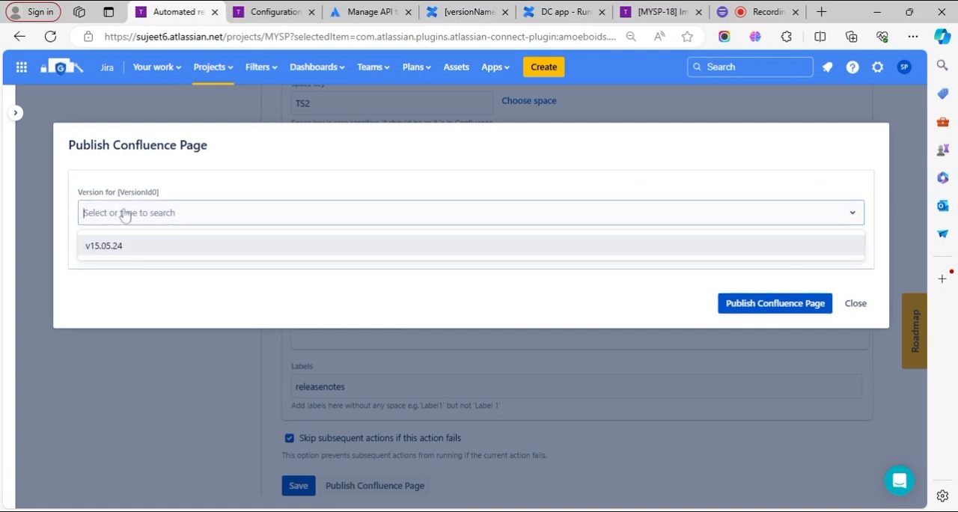
left_click(112, 250)
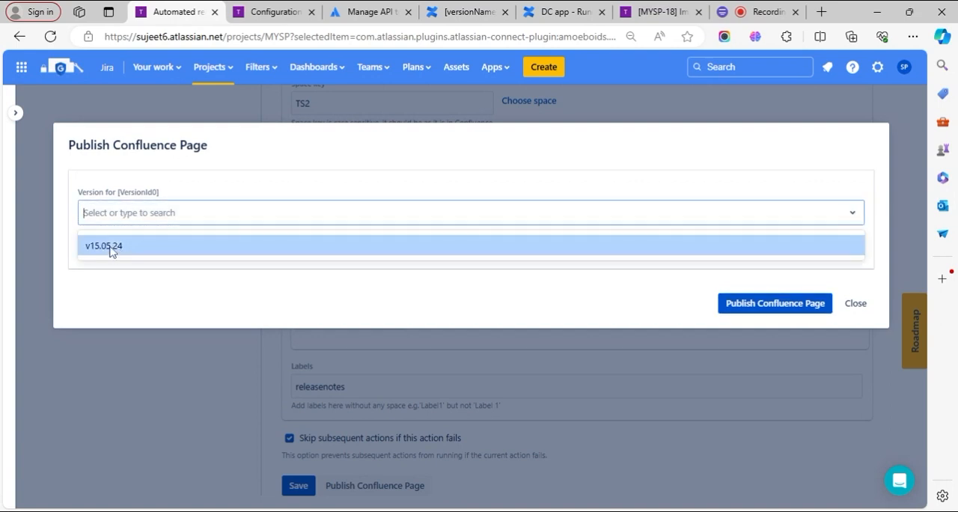
left_click(748, 303)
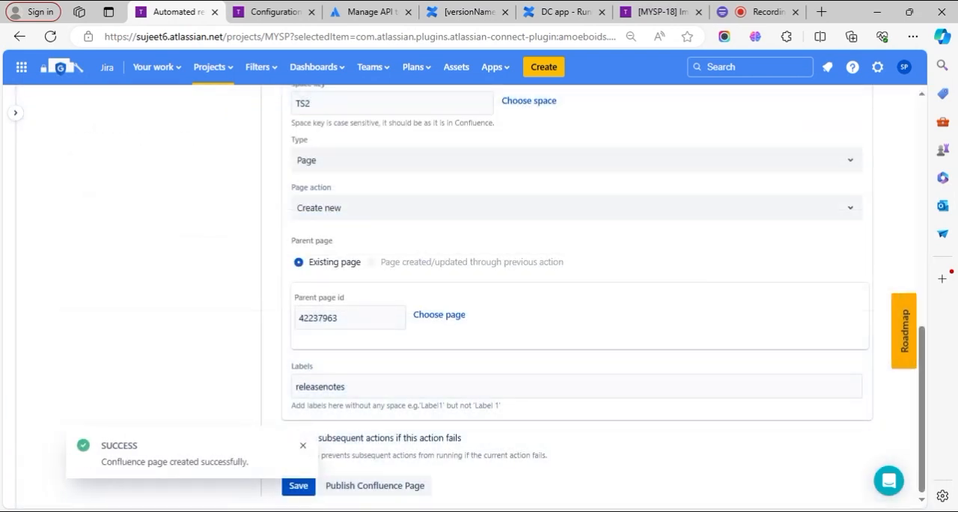
- Check the template and version of the latest Release notes run in the rule execution logs and open its published page
scroll(318, 405, "up", 8)
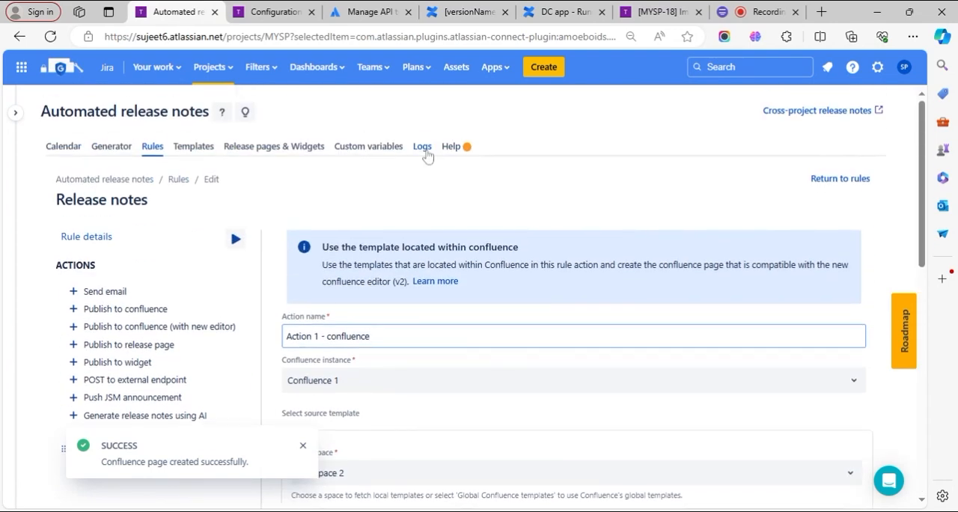
left_click(423, 148)
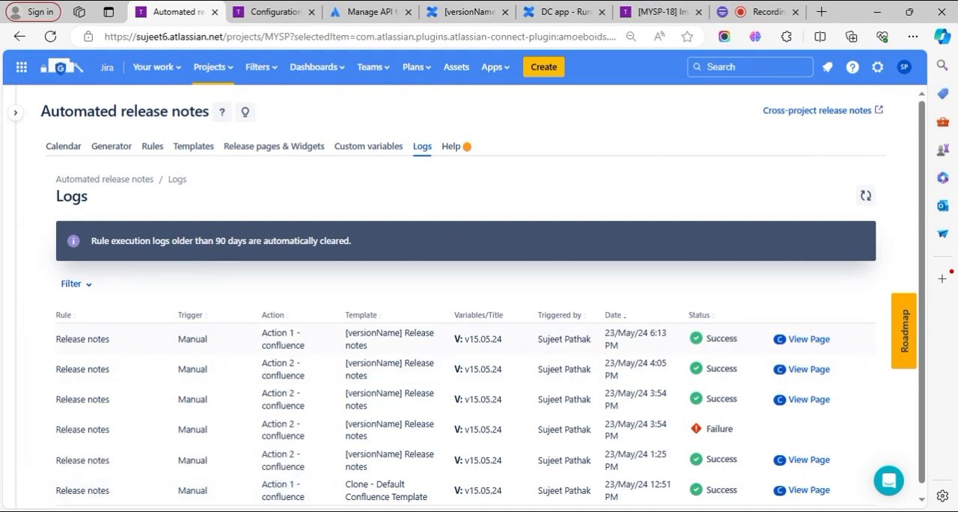
double_click(382, 334)
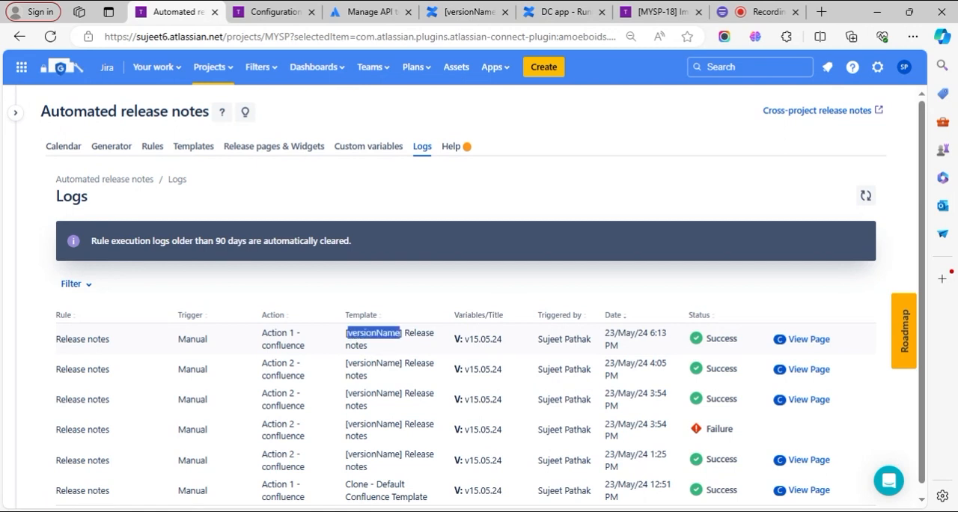
triple_click(382, 334)
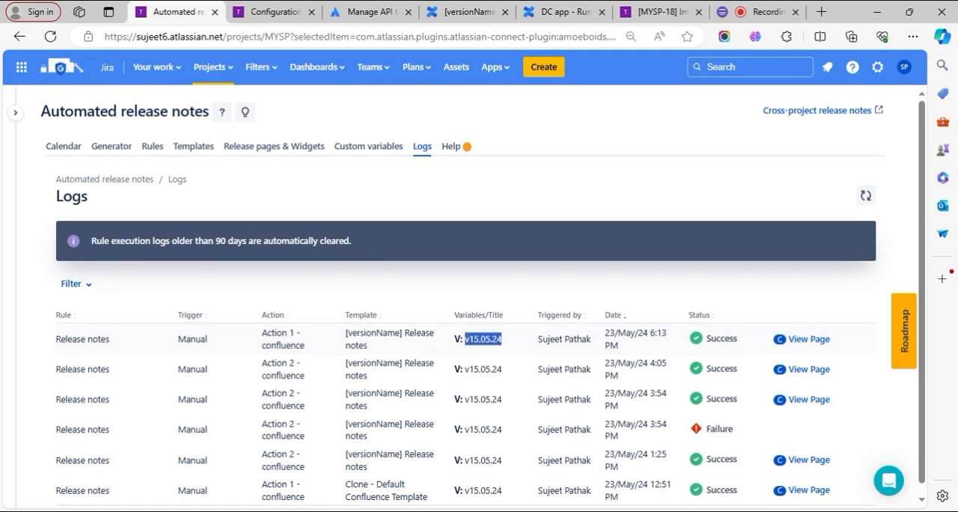
triple_click(483, 339)
left_click(813, 342)
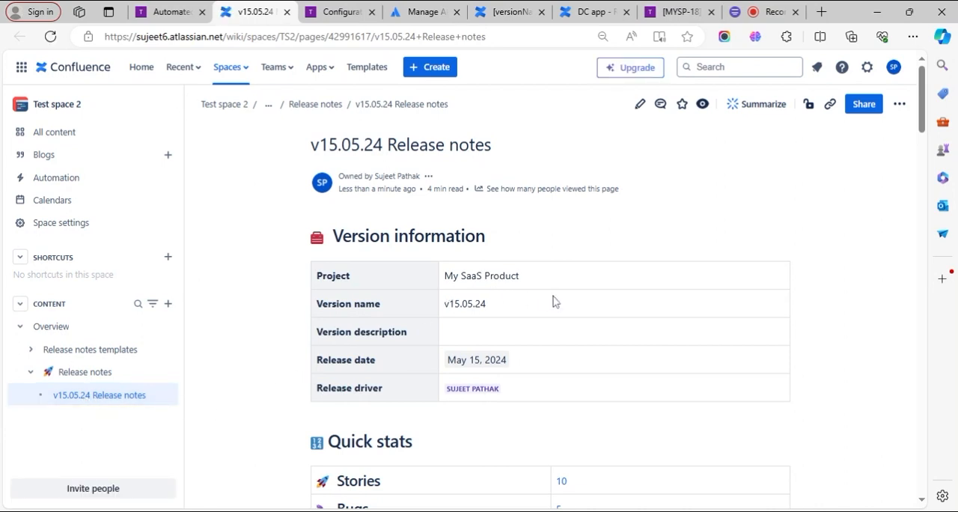
- Review the published page's Version information and Quick stats, and inspect the Jira issues behind the Stories count
scroll(554, 301, "down", 1)
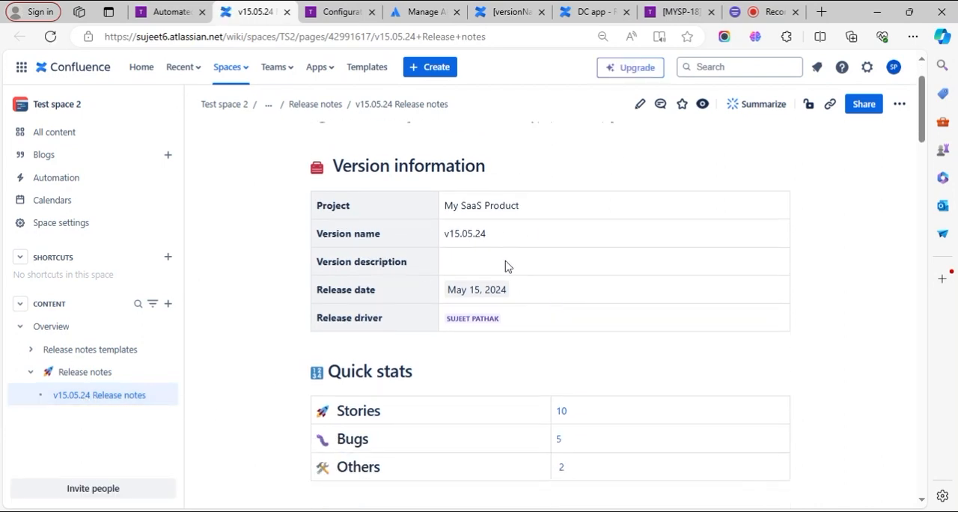
scroll(438, 252, "up", 1)
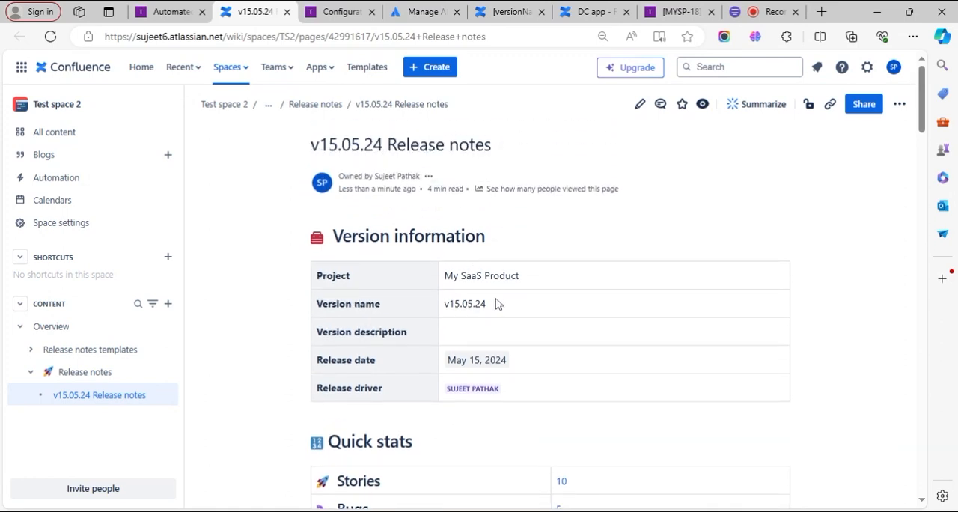
scroll(475, 299, "down", 1)
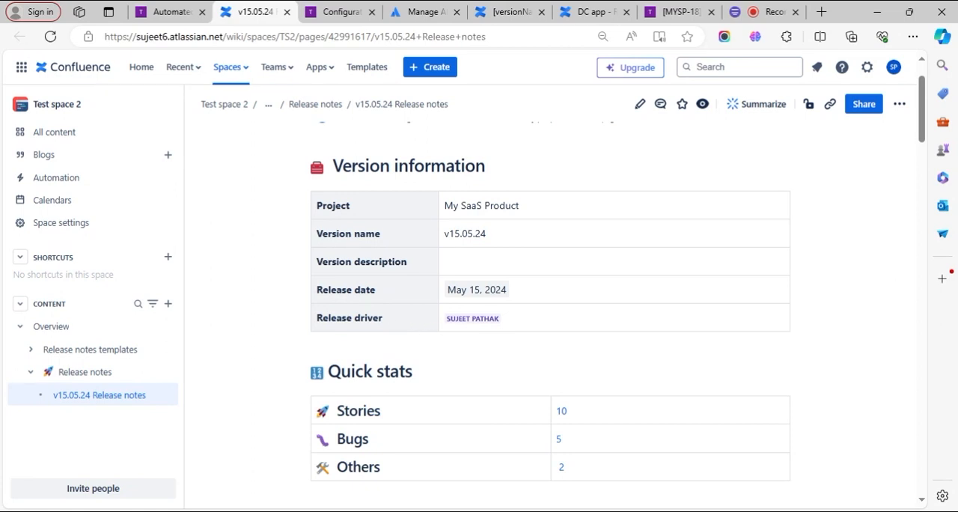
scroll(488, 332, "down", 2)
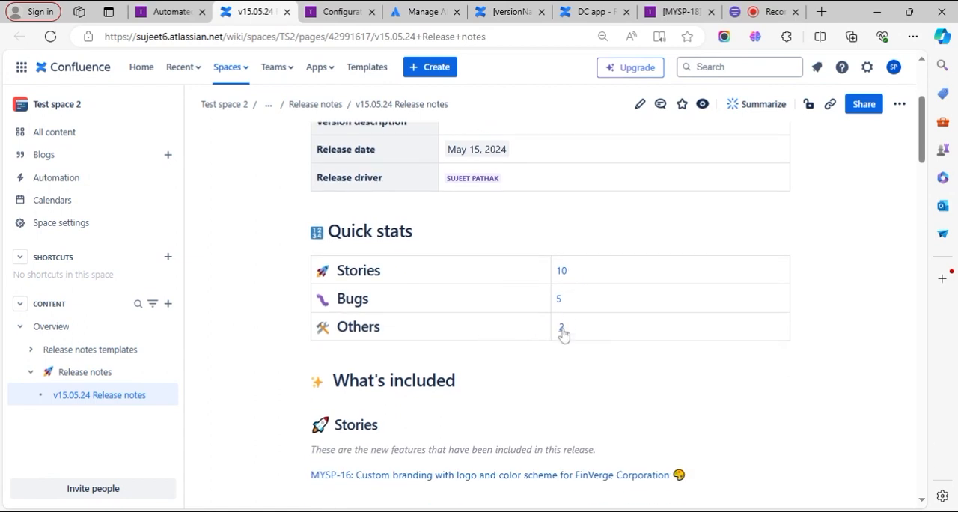
left_click(561, 271)
left_click(324, 9)
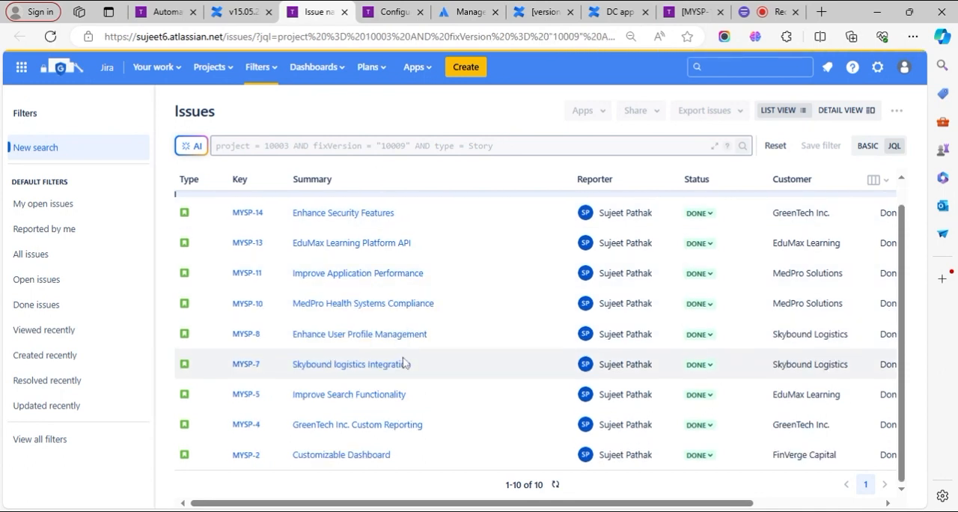
left_click(243, 11)
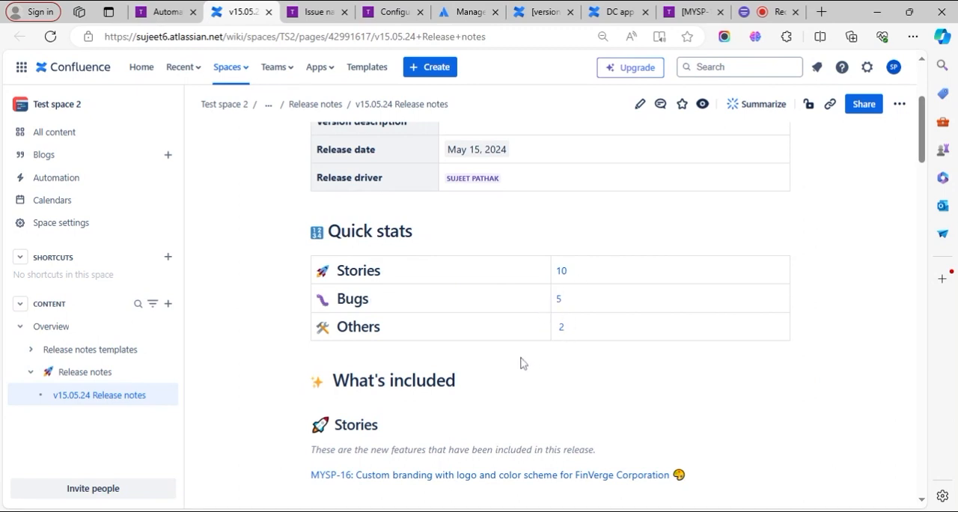
- Examine the Stories entries and the Bugs table under What's included on the published v15.05.24 Release notes page
scroll(513, 363, "down", 2)
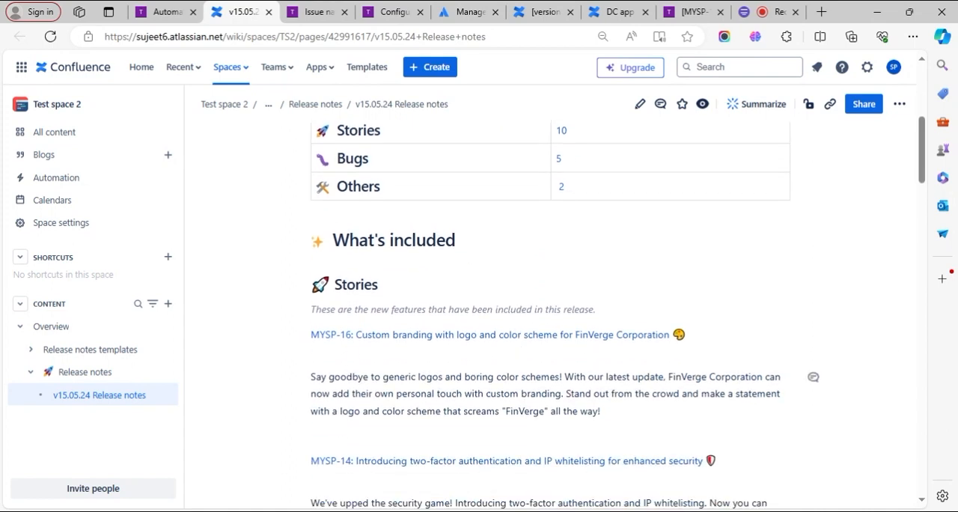
scroll(374, 284, "down", 1)
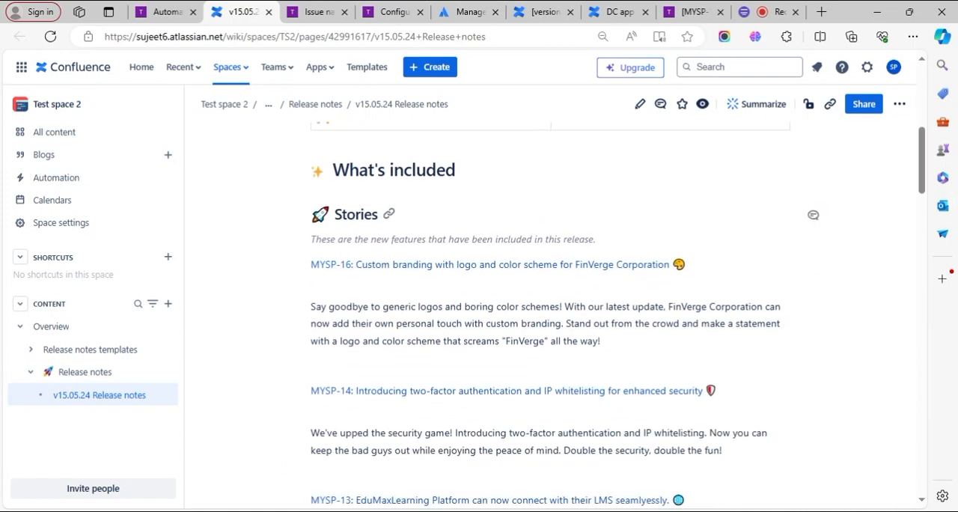
scroll(411, 299, "down", 1)
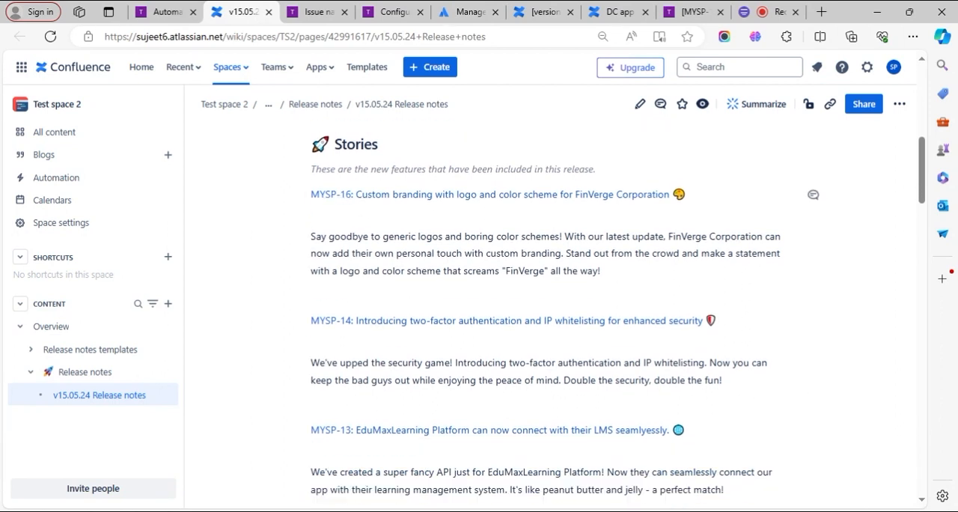
double_click(352, 238)
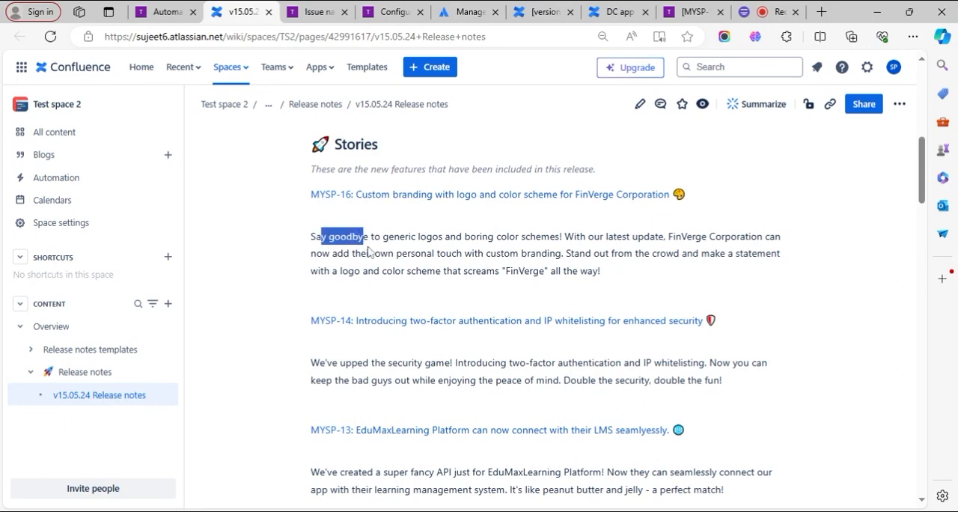
scroll(407, 295, "down", 3)
scroll(411, 304, "down", 8)
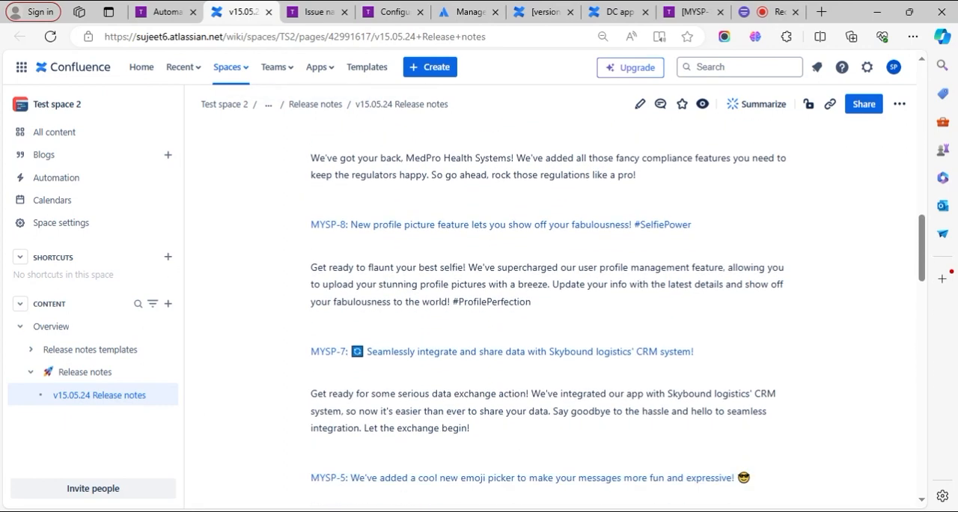
scroll(550, 315, "down", 4)
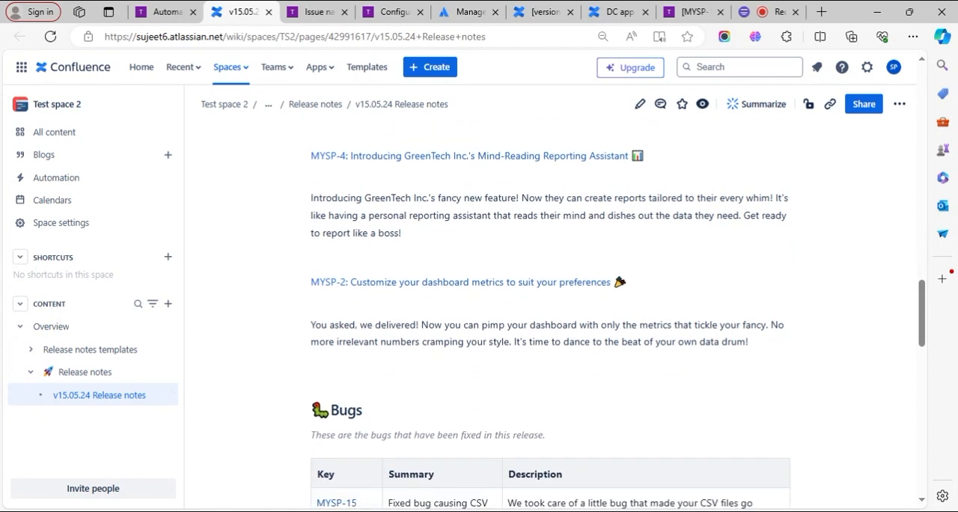
scroll(351, 214, "down", 1)
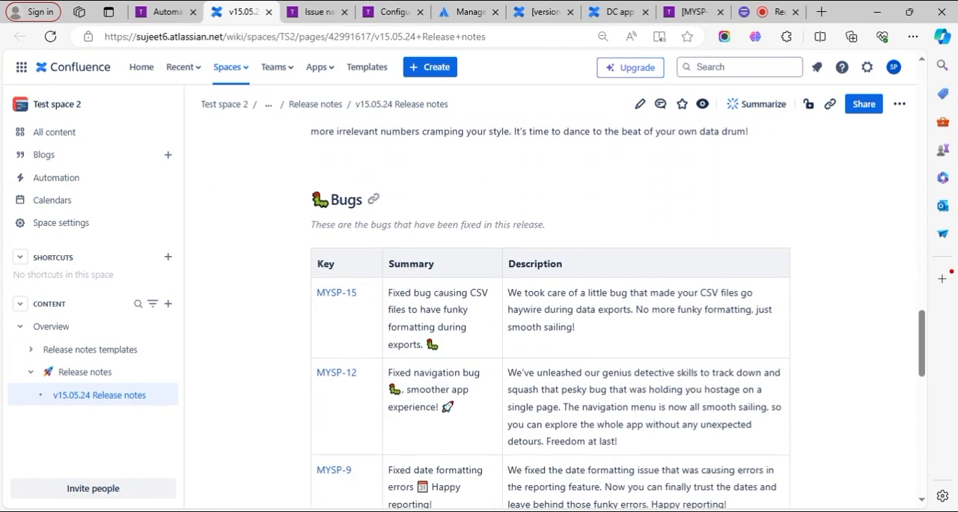
scroll(355, 217, "down", 1)
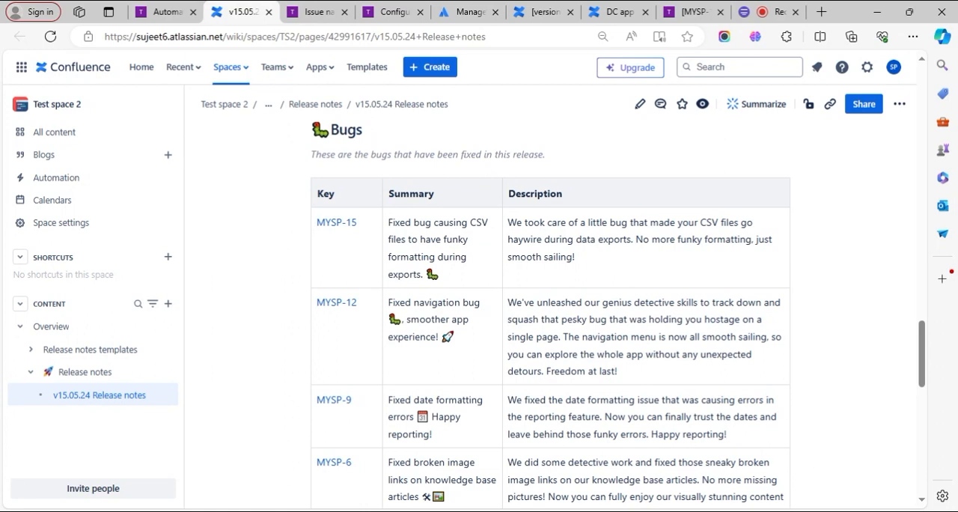
- Review the rest of the Bugs table, the Others table, the Reference materials links and the label on the v15.05.24 Release notes page
scroll(634, 264, "down", 3)
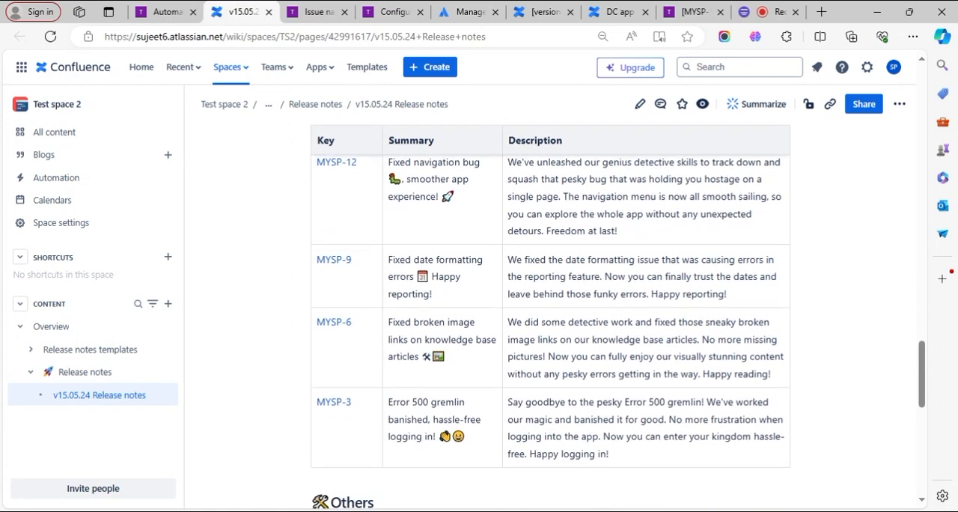
scroll(550, 315, "up", 3)
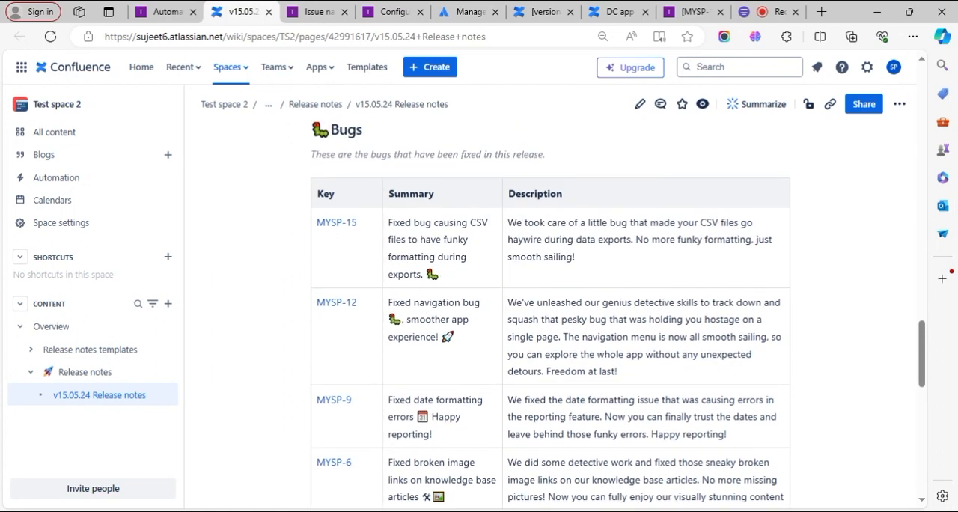
scroll(605, 275, "down", 8)
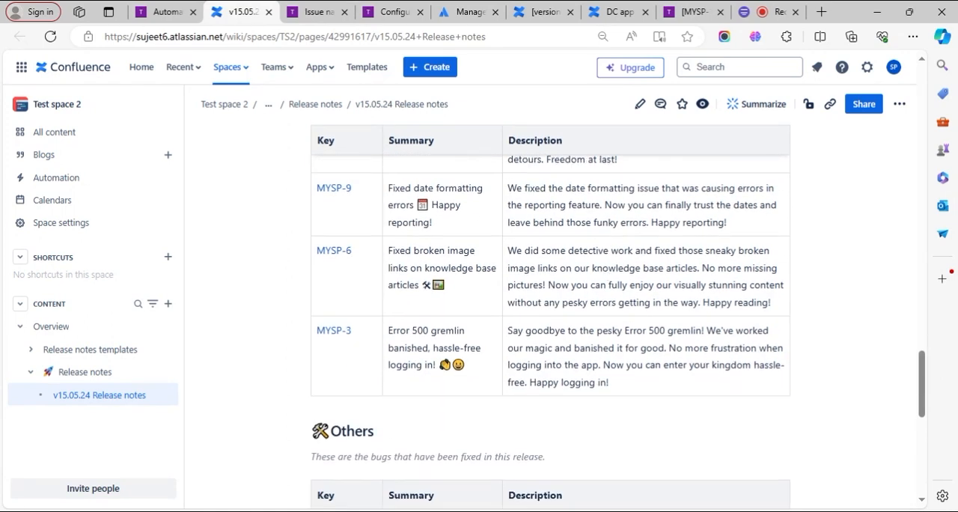
scroll(604, 275, "down", 2)
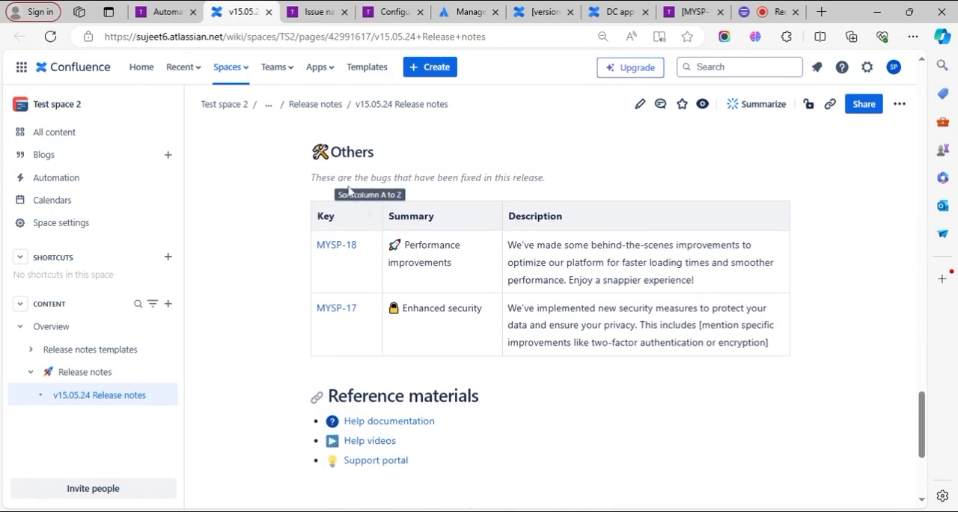
scroll(408, 329, "down", 5)
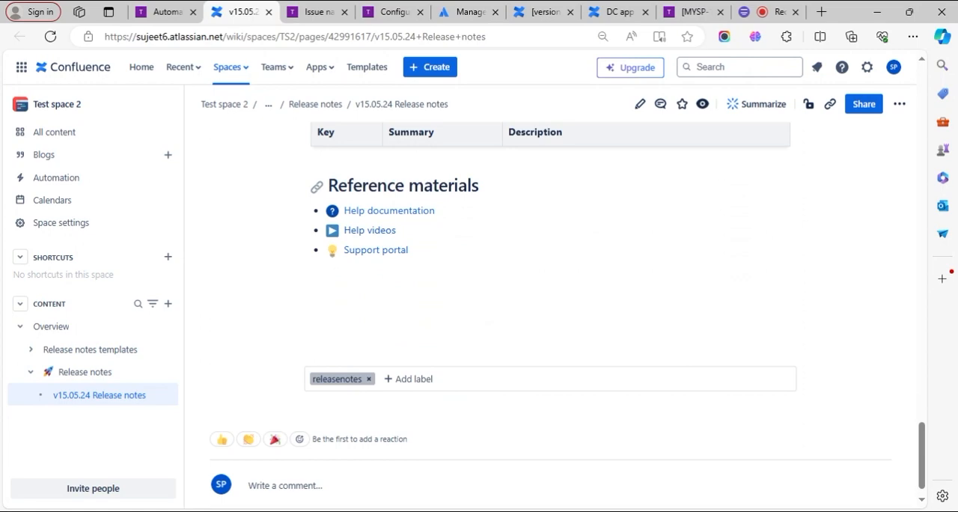
scroll(400, 329, "up", 15)
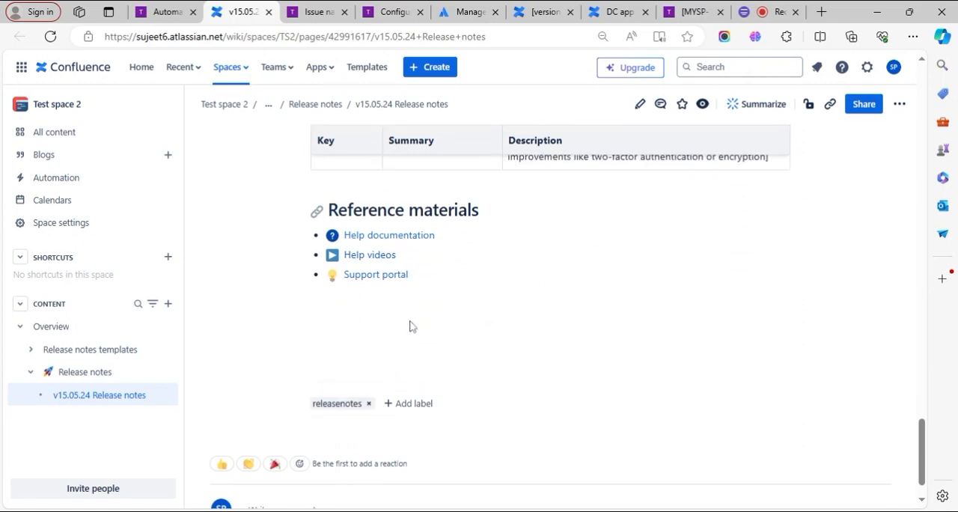
- Open the v15.05.24 Release notes page for editing, check its Page Properties table, and update the page
left_click(638, 106)
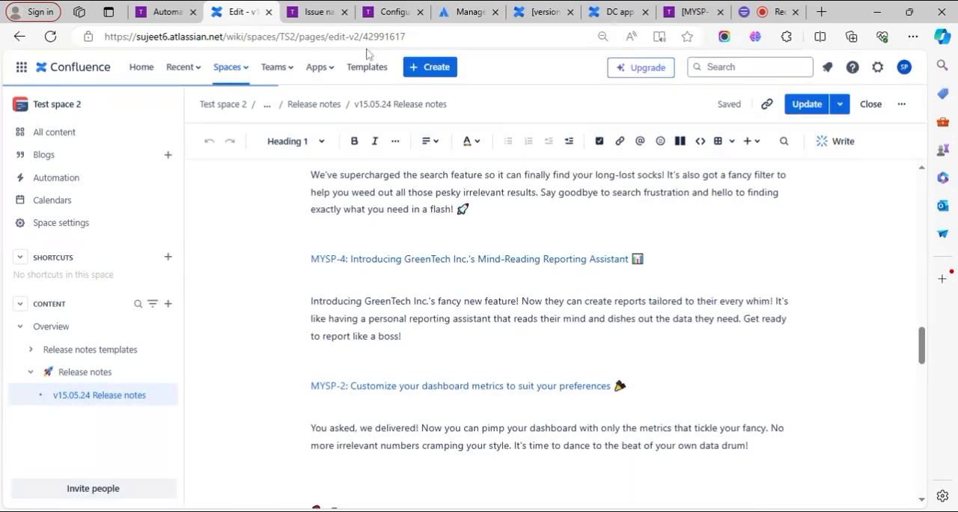
left_click_drag(360, 37, 328, 36)
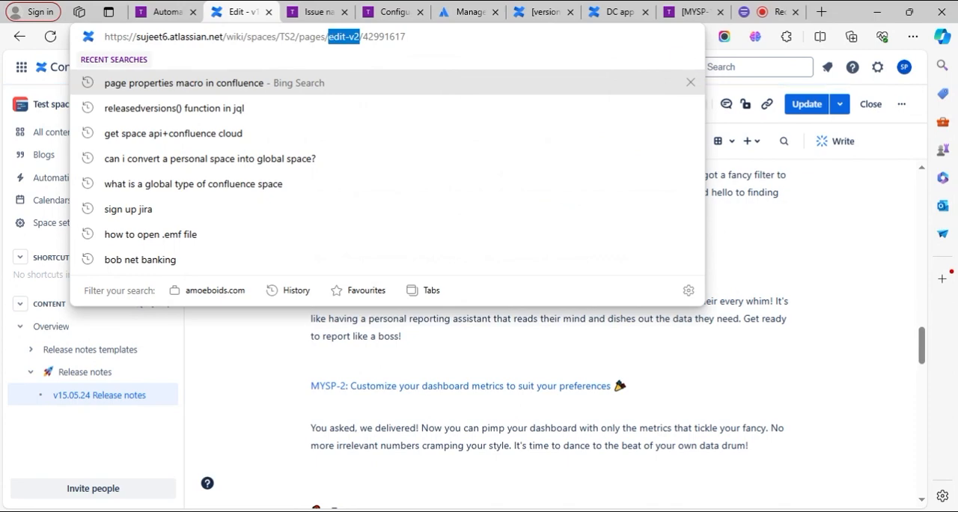
left_click(895, 87)
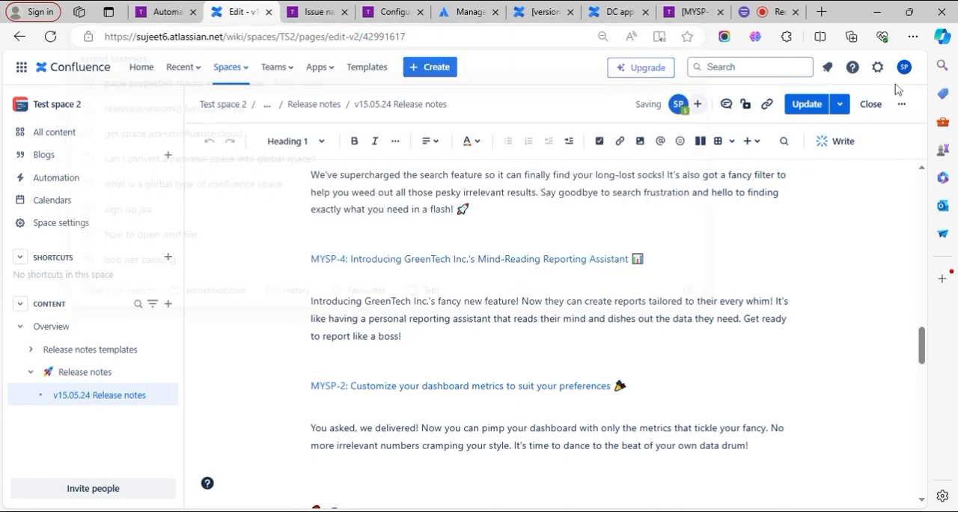
scroll(741, 166, "down", 3)
scroll(550, 329, "down", 10)
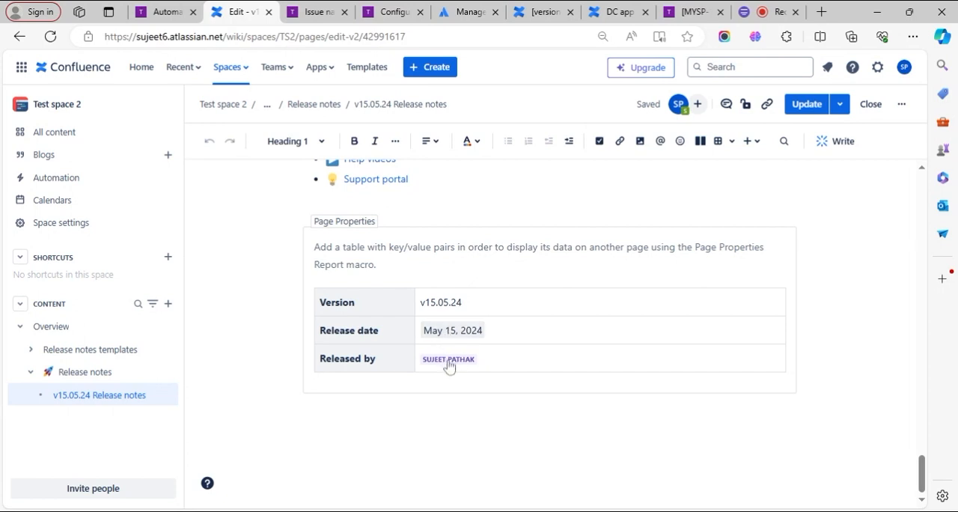
left_click(807, 109)
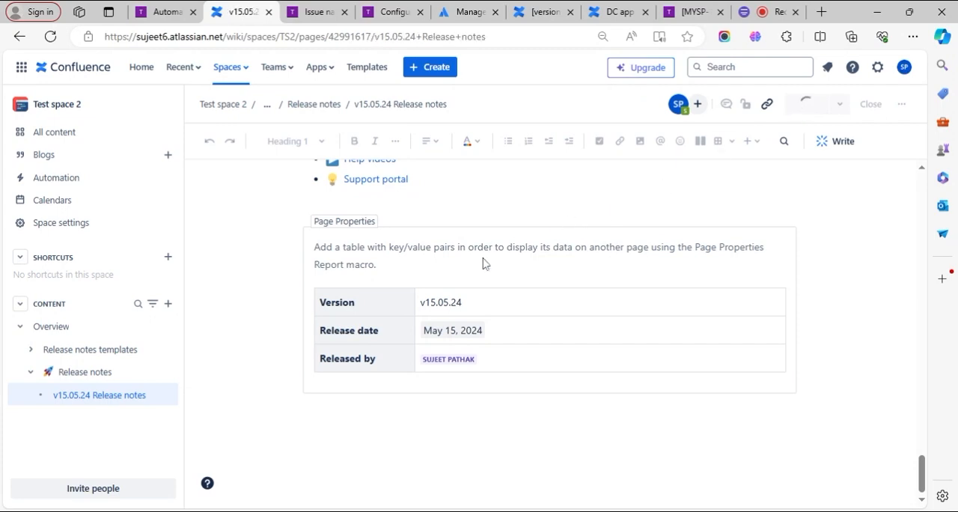
scroll(494, 340, "down", 20)
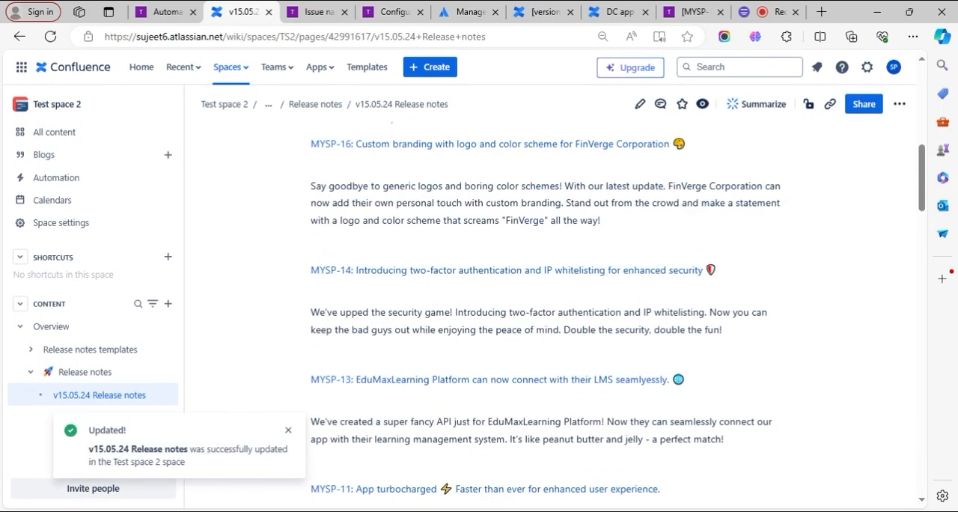
scroll(491, 340, "down", 15)
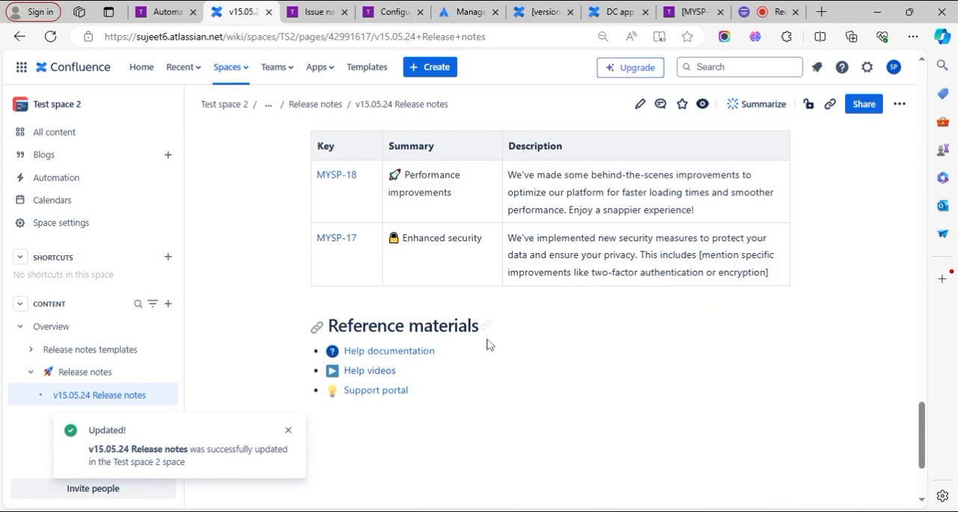
- Dismiss the update notification and open the parent Release notes page to check its table of published releases
left_click(288, 429)
left_click(75, 374)
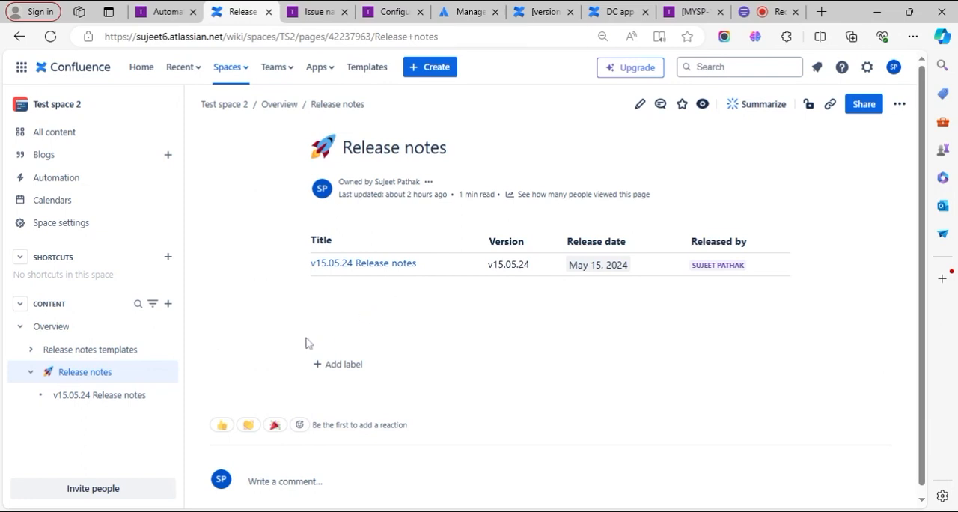
mouse_move(70, 379)
- Return to the Jira Release notes rule and open the destination page settings of Action 1 - confluence
left_click(169, 12)
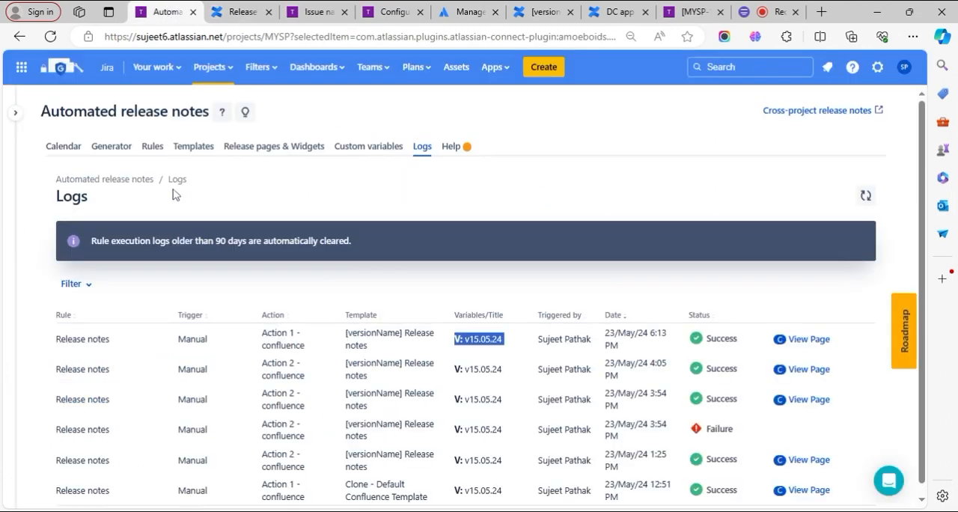
left_click(156, 148)
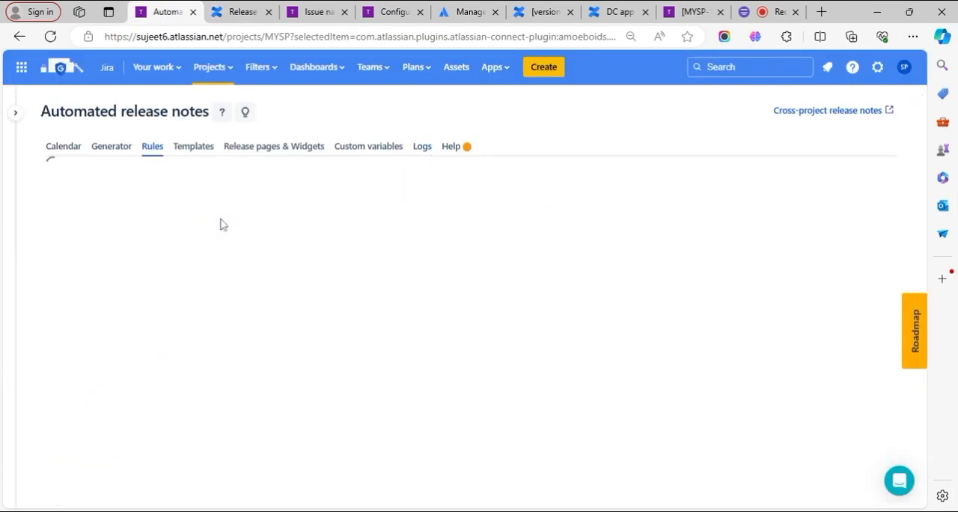
scroll(175, 307, "down", 3)
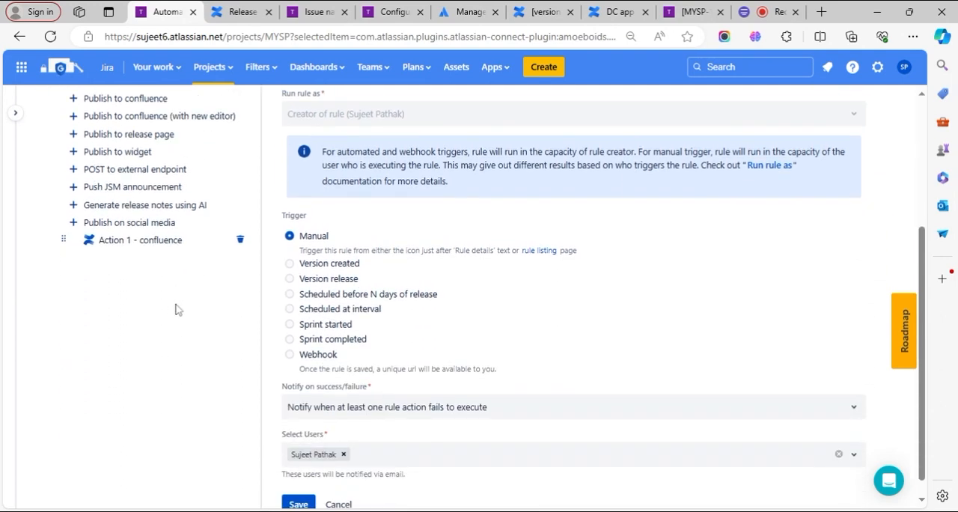
left_click(157, 250)
scroll(524, 344, "down", 5)
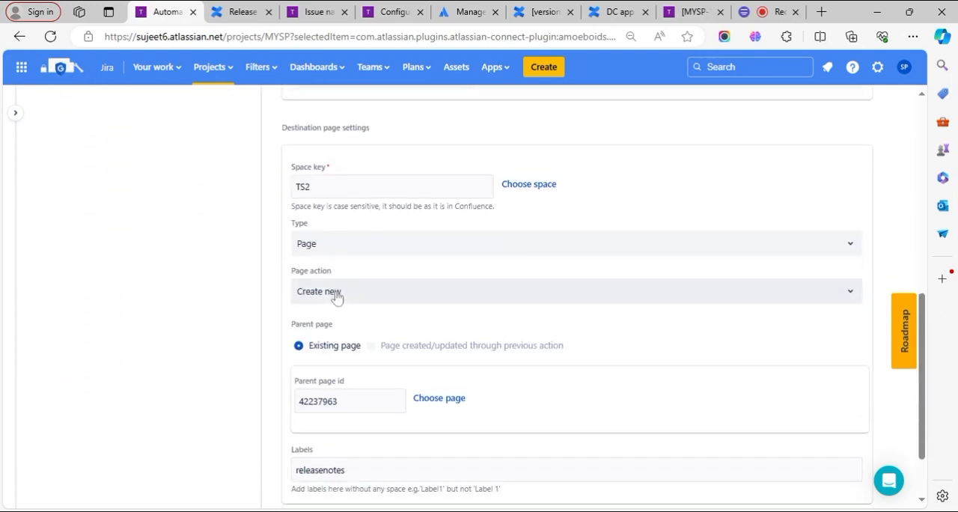
- Try the page action Create new or update if exists, and replace it with Append to existing page
left_click(329, 294)
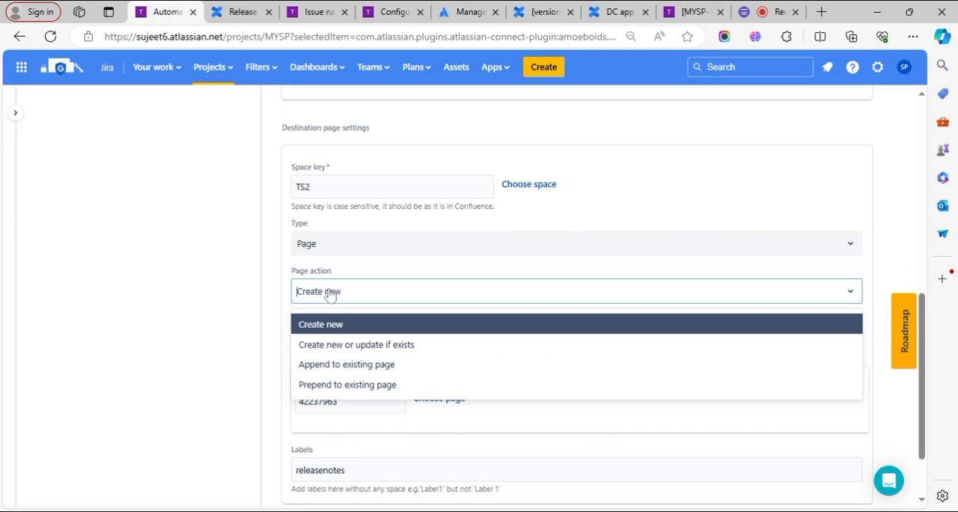
left_click(340, 346)
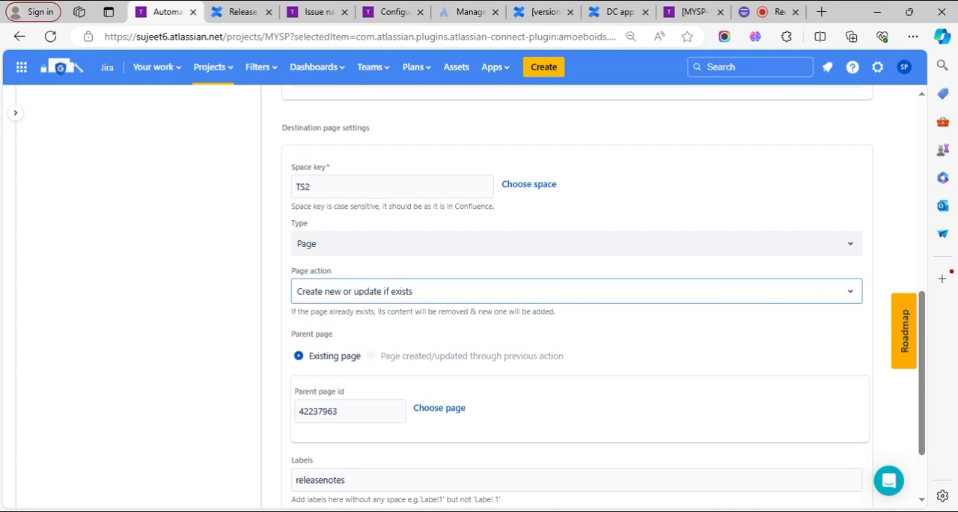
left_click(352, 296)
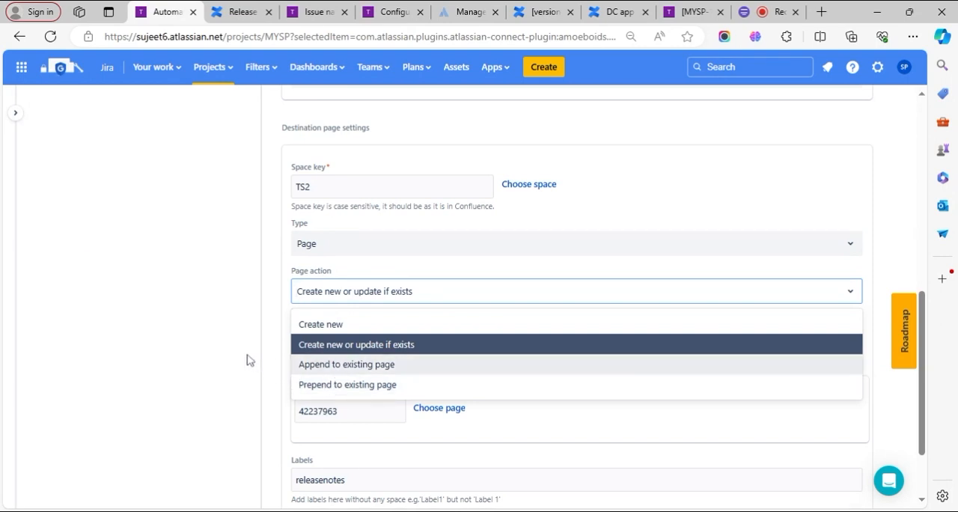
left_click(326, 365)
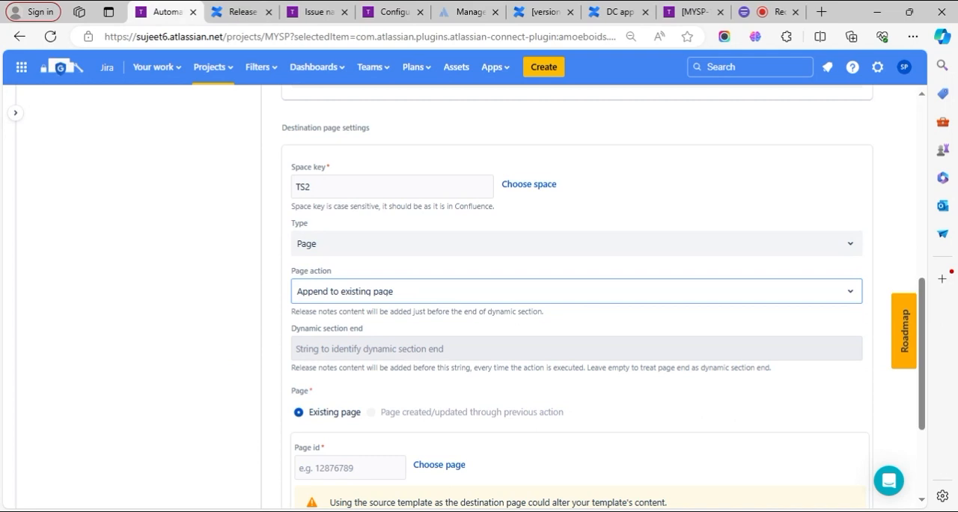
- Examine the version entries and year sections on the DC app - Running release notes page in Confluence
left_click(622, 12)
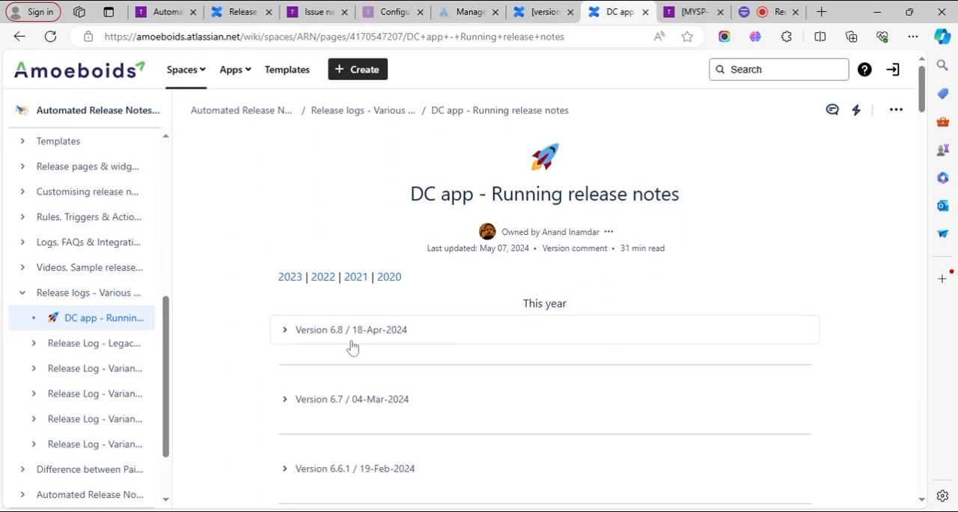
scroll(332, 366, "down", 2)
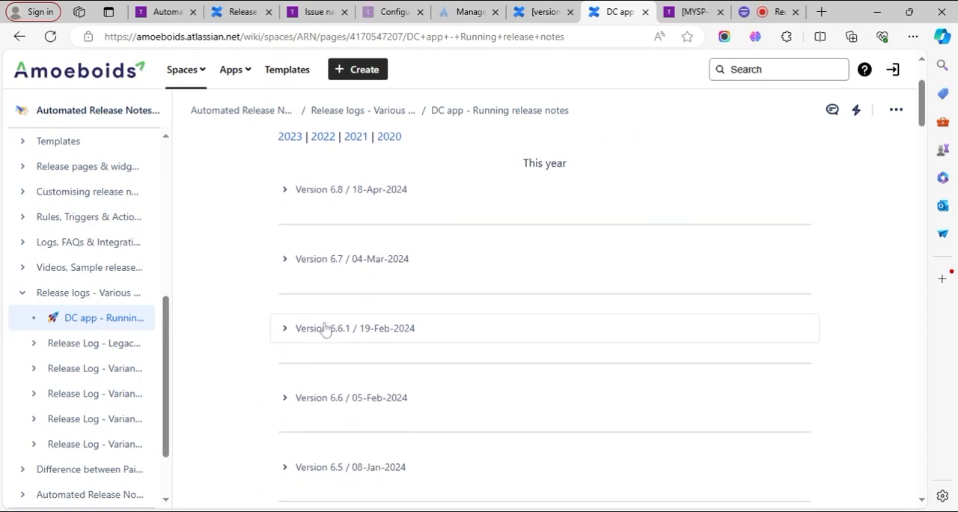
scroll(325, 336, "down", 6)
scroll(326, 329, "down", 8)
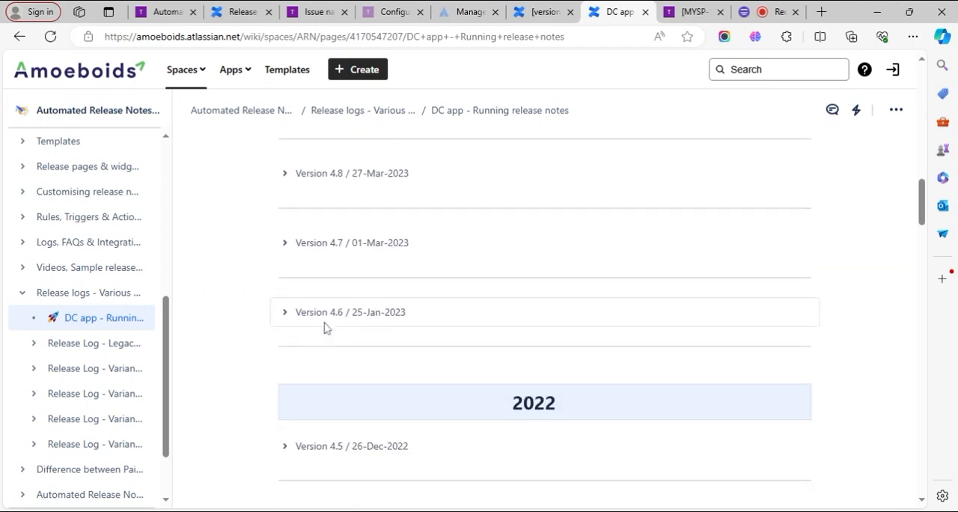
scroll(323, 325, "up", 12)
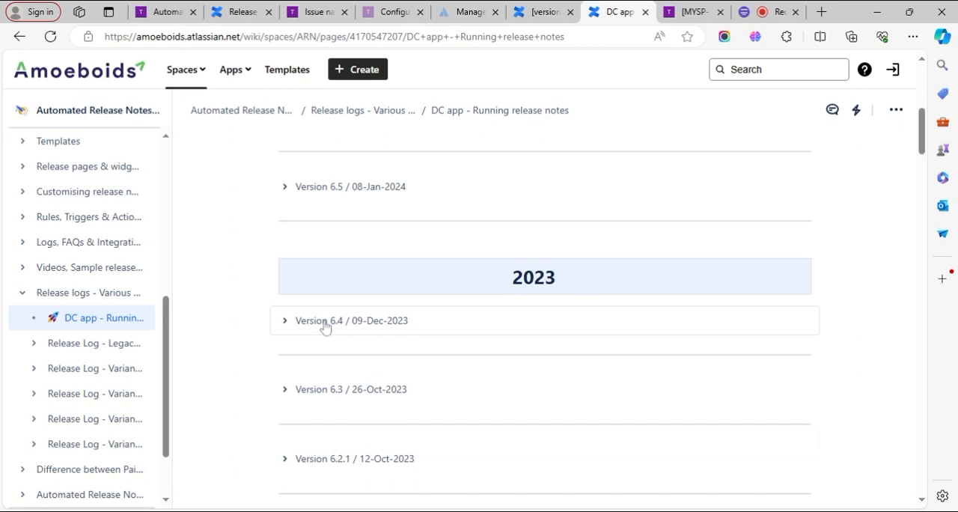
scroll(324, 327, "up", 6)
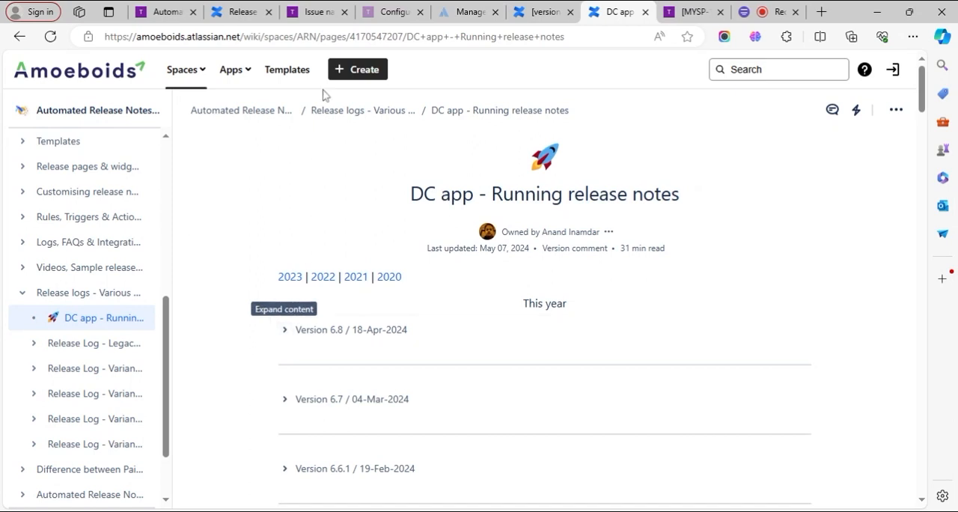
- Compare the append setting with the running release notes page by expanding, reading and collapsing its Version 6.8 / 18-Apr-2024 entry
left_click(161, 11)
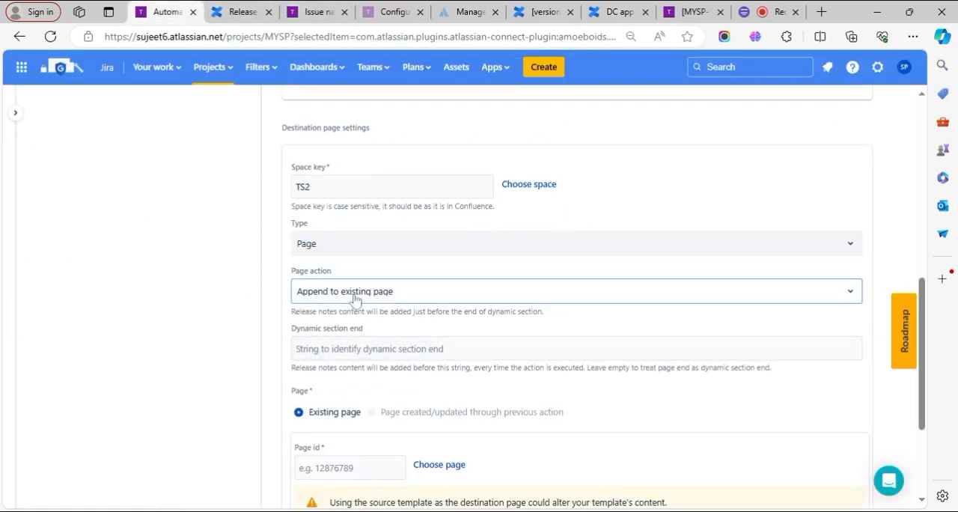
left_click(612, 11)
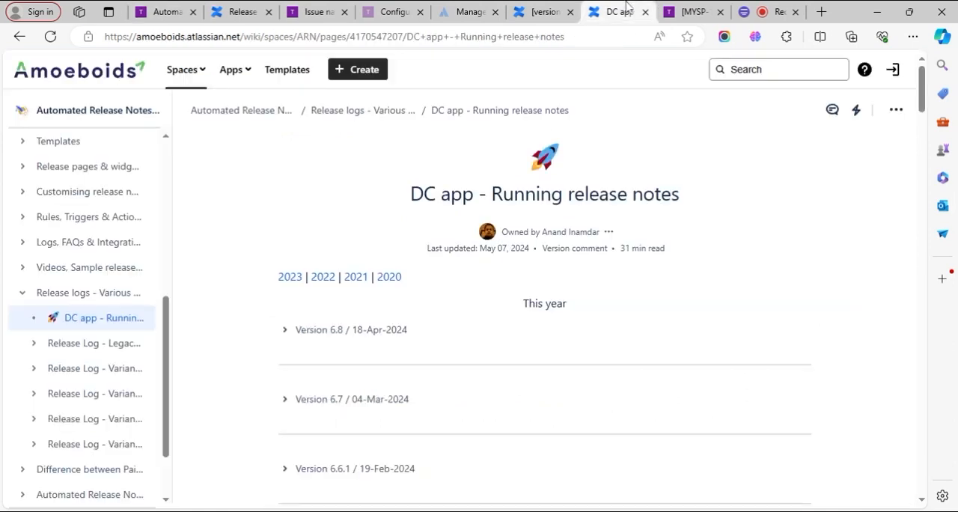
left_click(284, 330)
scroll(301, 372, "down", 3)
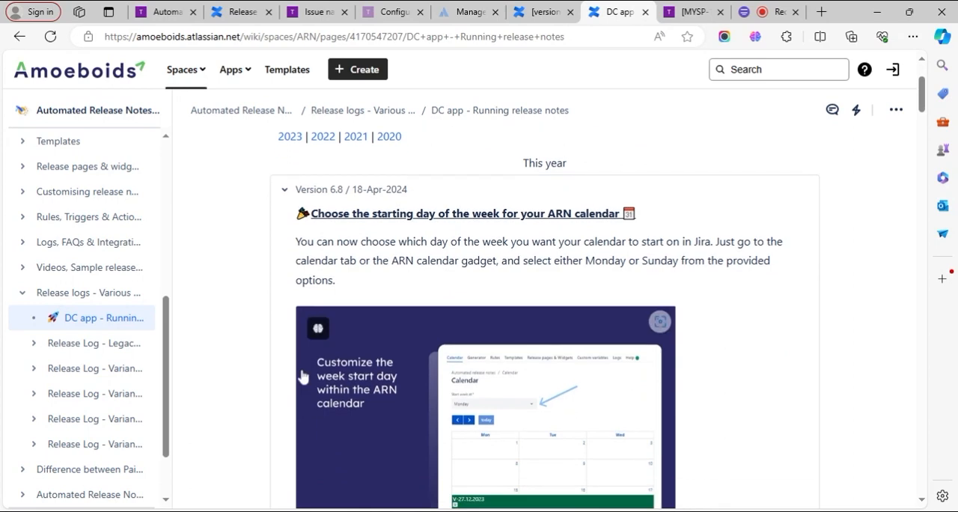
scroll(302, 377, "down", 3)
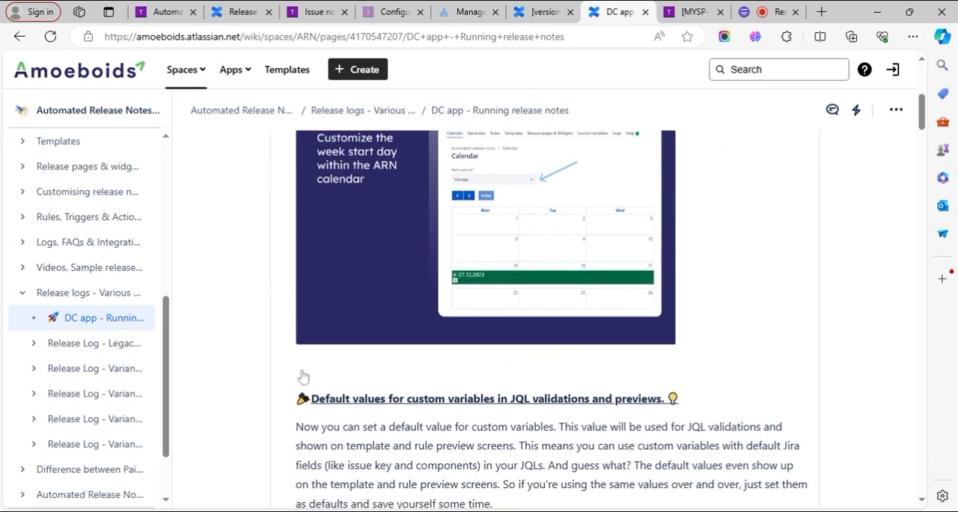
scroll(302, 374, "up", 5)
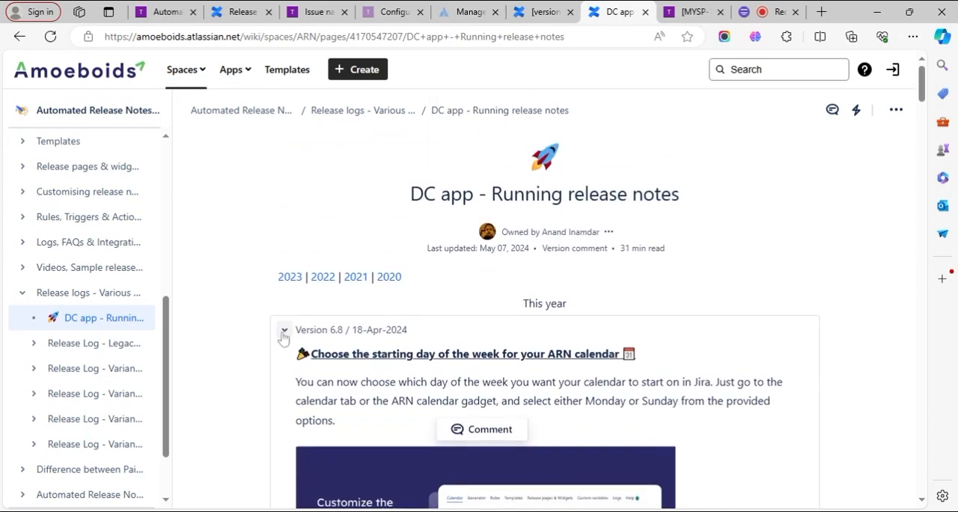
left_click(284, 335)
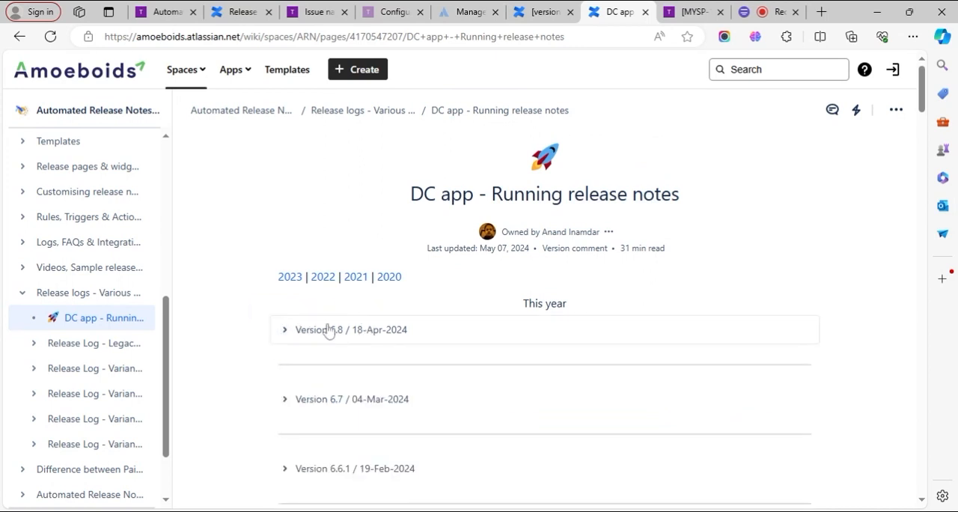
scroll(367, 409, "down", 4)
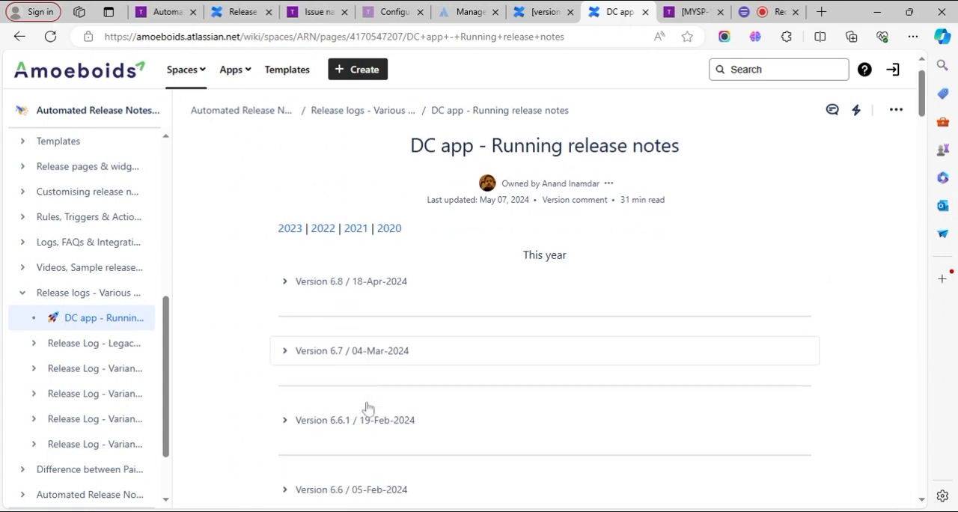
- Examine the older version entries from 2023 back to 2021 on the DC app - Running release notes page
scroll(366, 409, "down", 6)
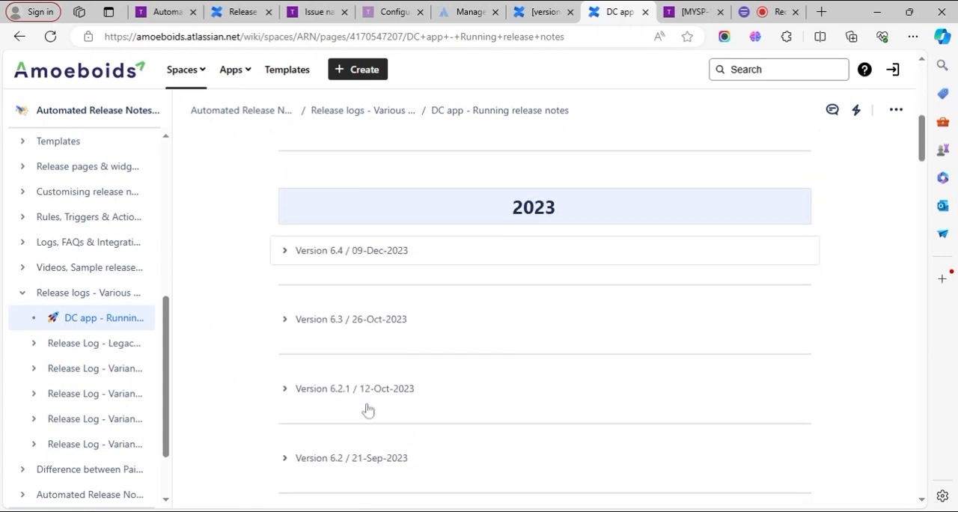
scroll(367, 408, "down", 10)
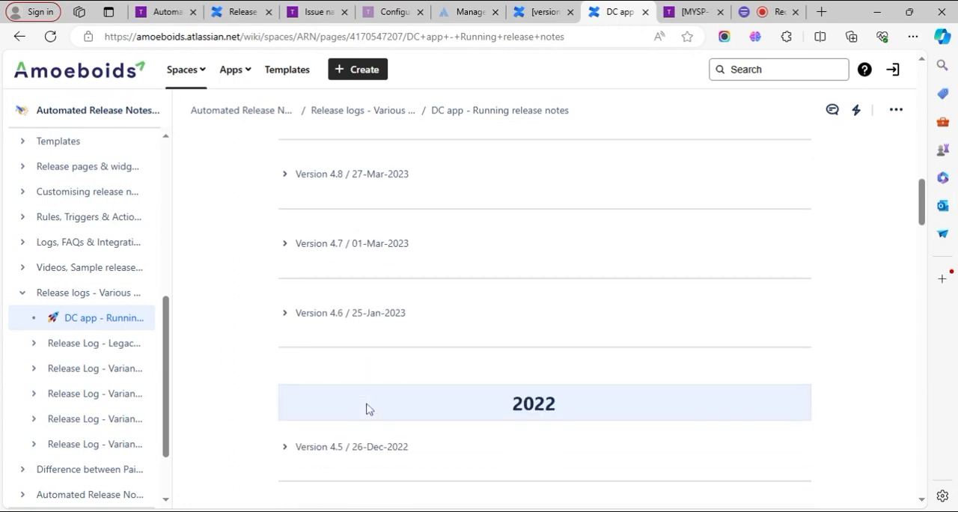
scroll(368, 409, "down", 11)
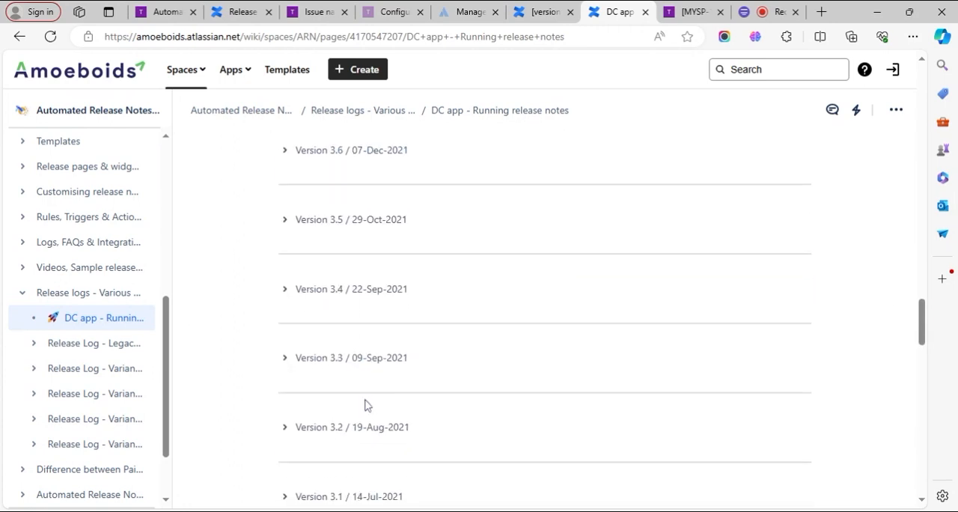
scroll(367, 405, "down", 4)
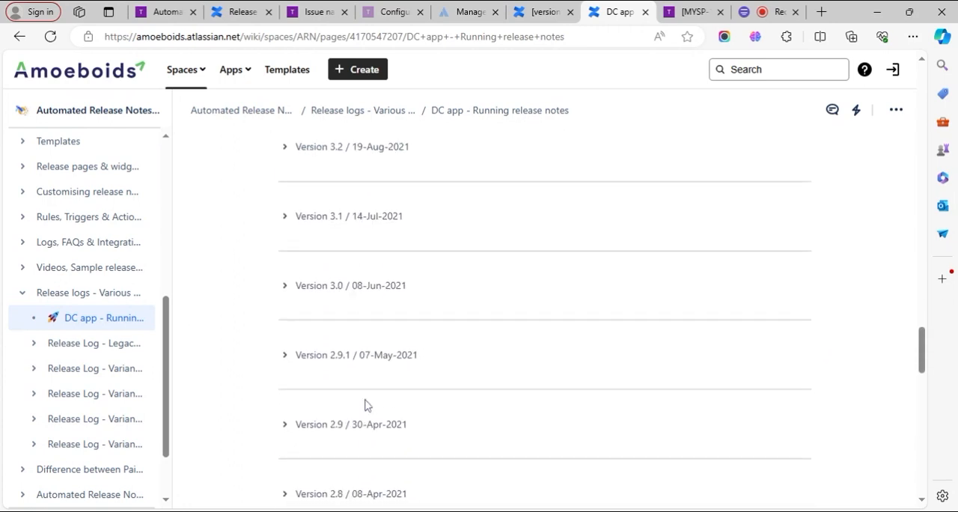
- Return to the Jira Release notes rule and review the page action options and source template settings of Action 1 - confluence
left_click(159, 9)
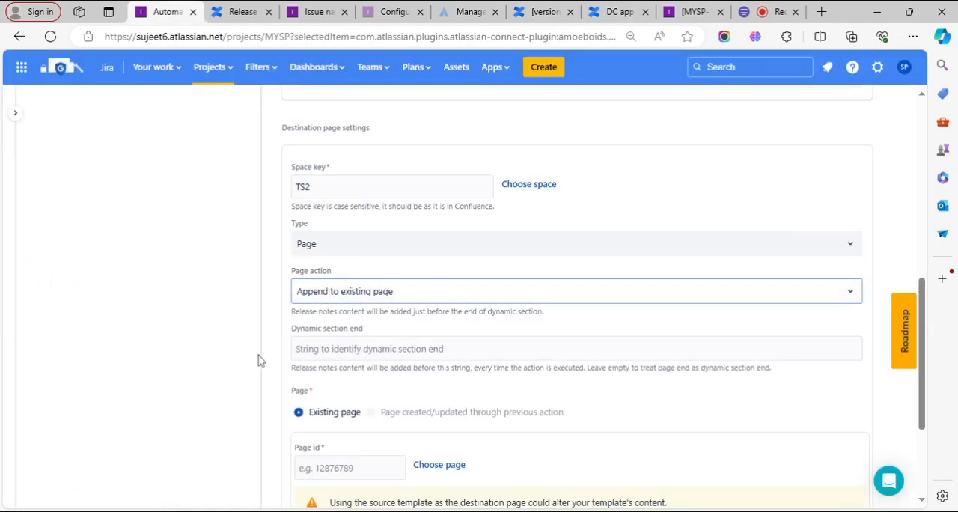
left_click(333, 300)
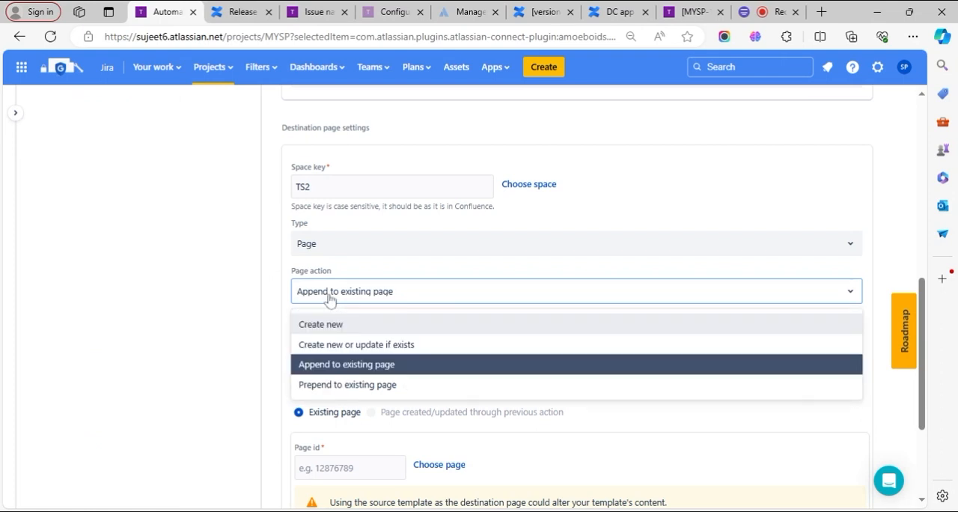
left_click(329, 300)
scroll(250, 367, "up", 4)
scroll(250, 367, "up", 1)
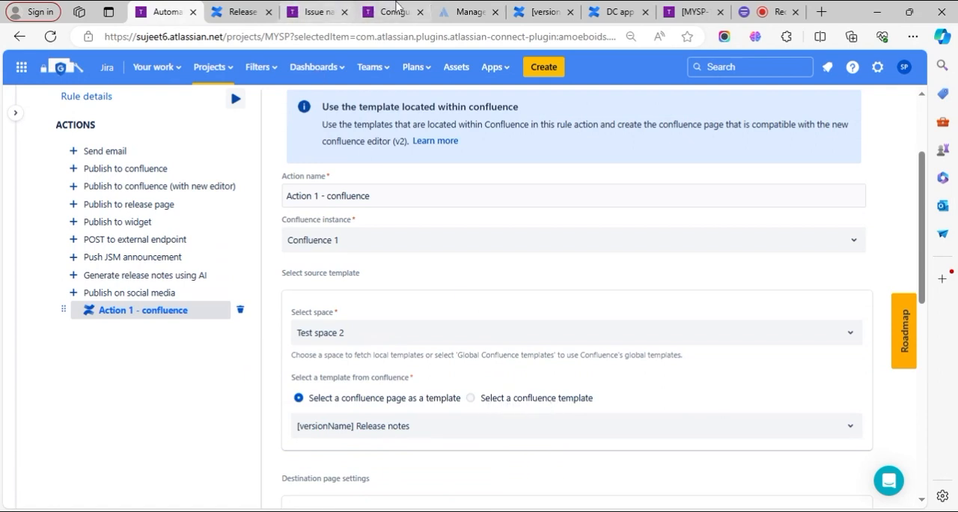
- Review the [versionName] Release notes page in Confluence, and open the template settings of Test space 2
left_click(552, 9)
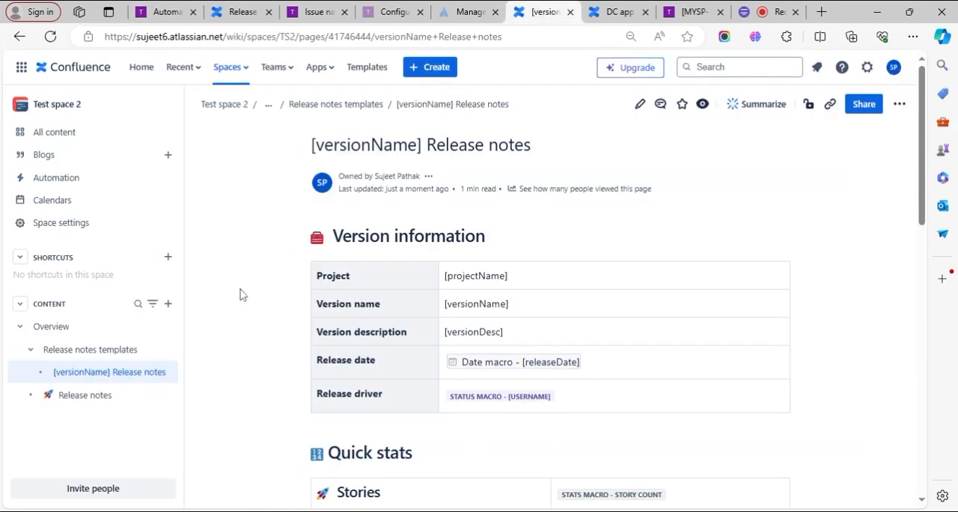
scroll(408, 352, "down", 3)
scroll(408, 352, "up", 3)
scroll(464, 299, "down", 3)
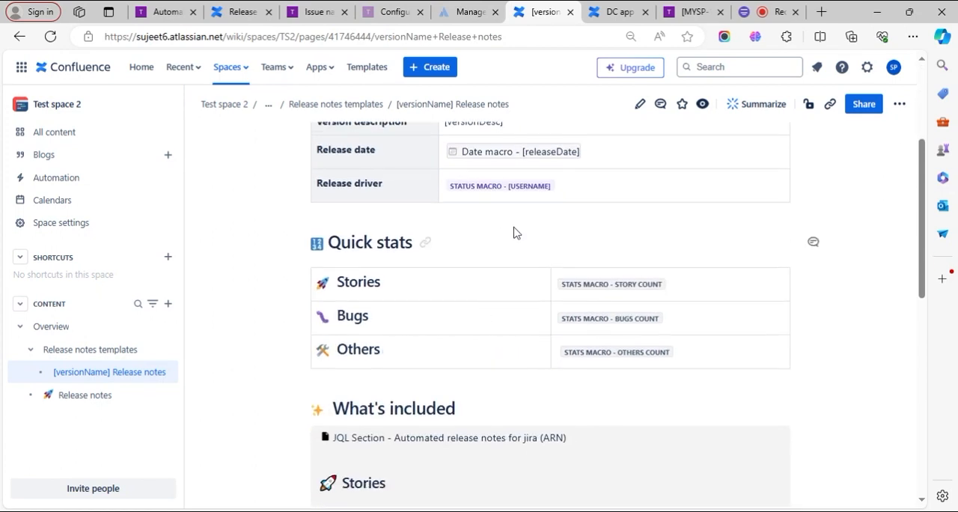
scroll(515, 334, "down", 1)
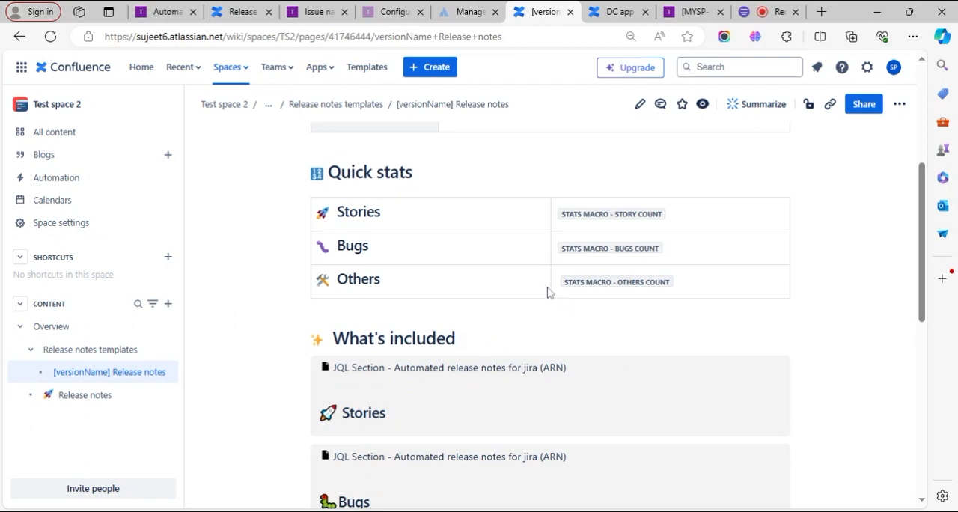
scroll(561, 334, "up", 4)
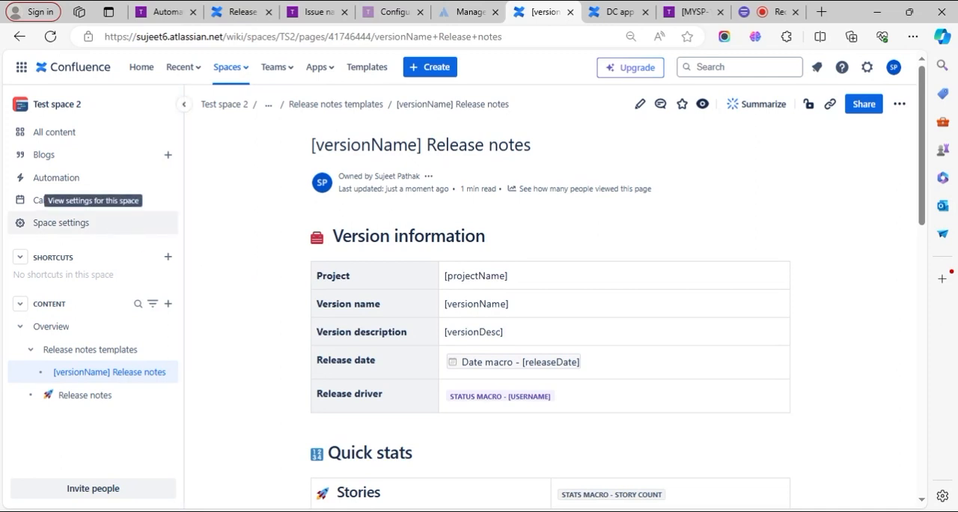
left_click(115, 228)
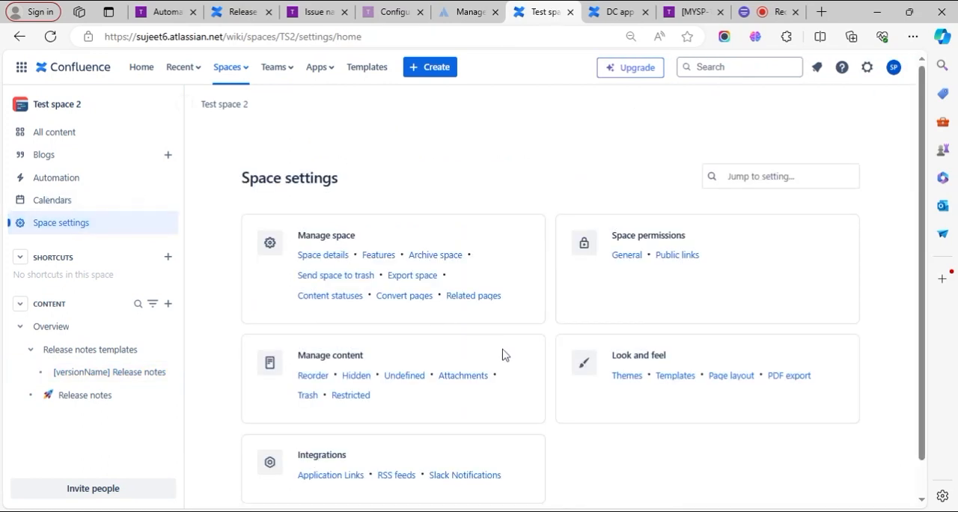
left_click(675, 375)
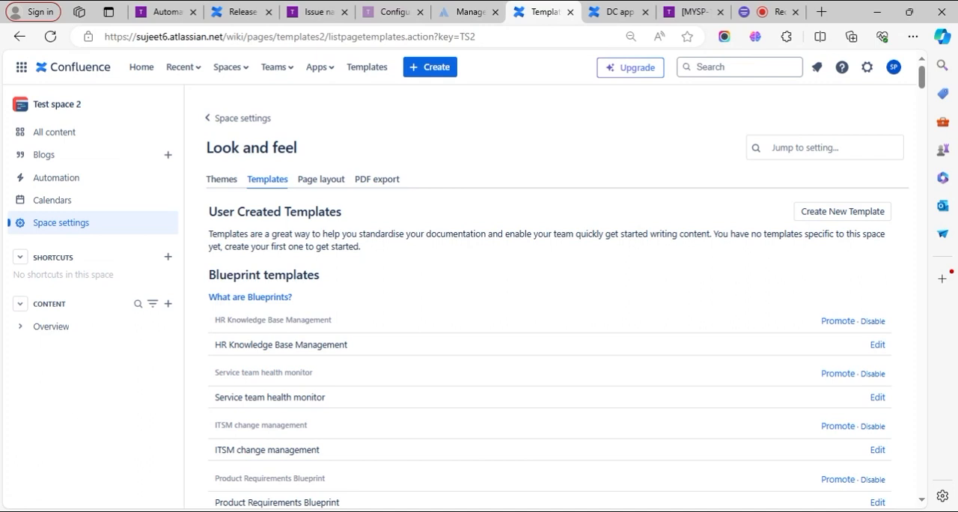
- In the Jira rule, try the source option Select a confluence template and open its template choices
left_click(163, 12)
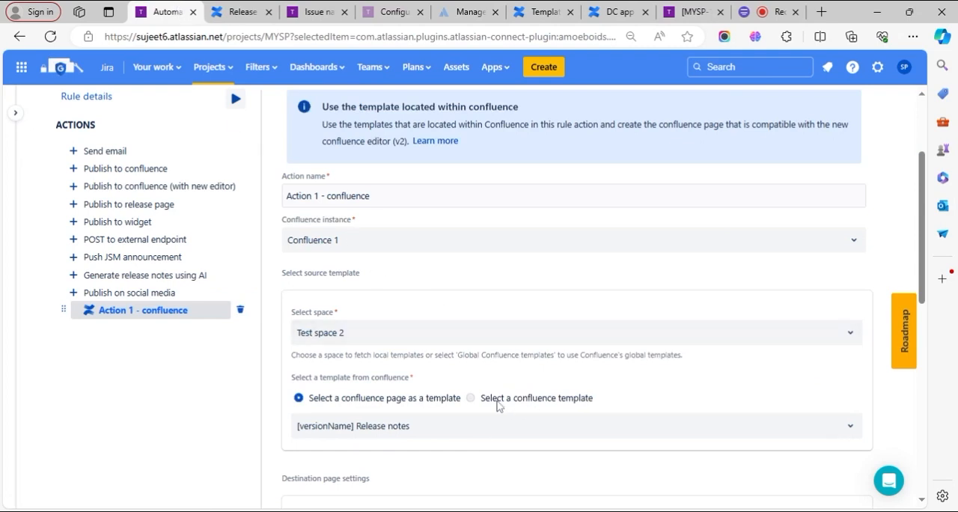
left_click(497, 402)
scroll(584, 387, "down", 2)
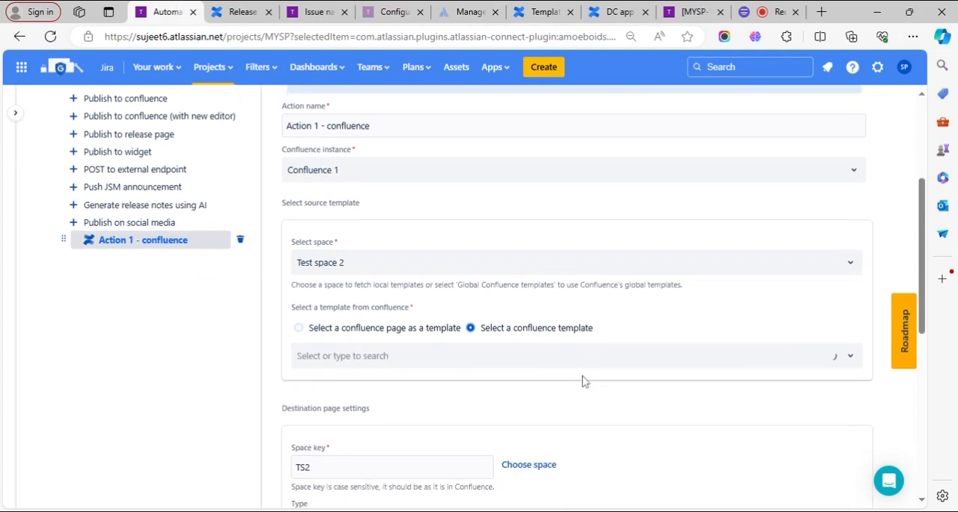
left_click(539, 358)
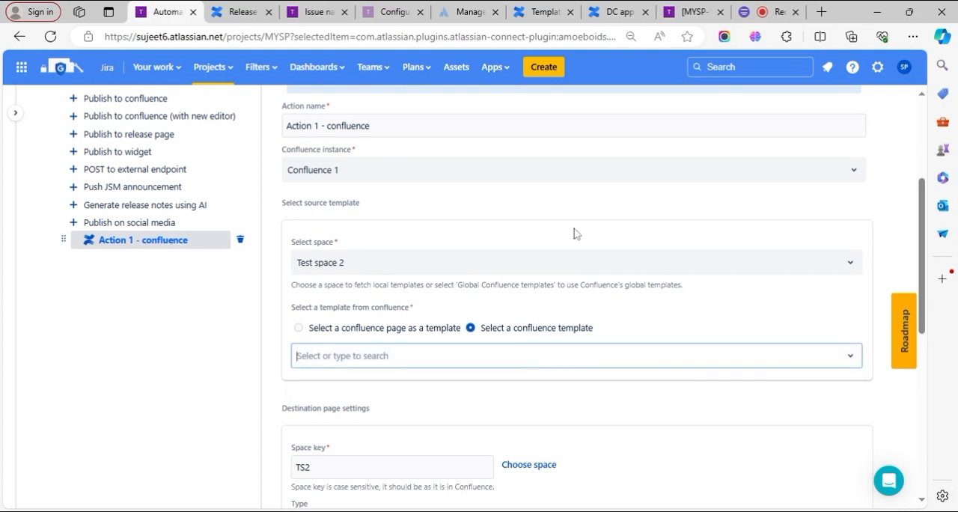
- Return to the Test space 2 template settings in Confluence and examine the User Created Templates section
left_click(683, 7)
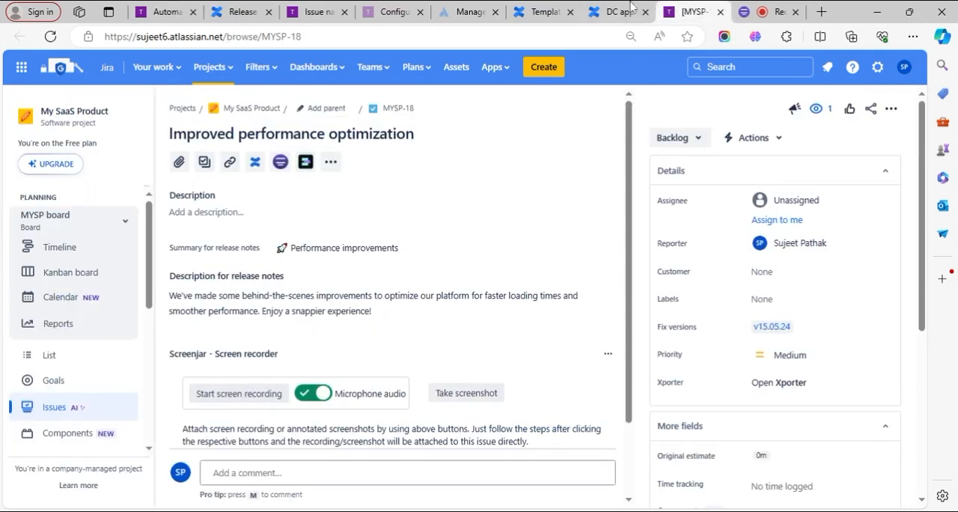
left_click(530, 9)
left_click(403, 9)
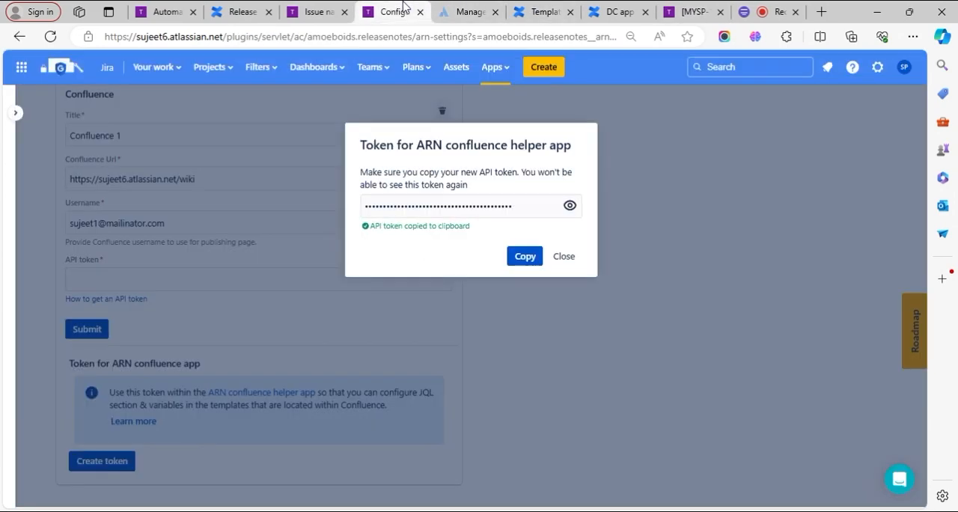
left_click(455, 10)
left_click(423, 7)
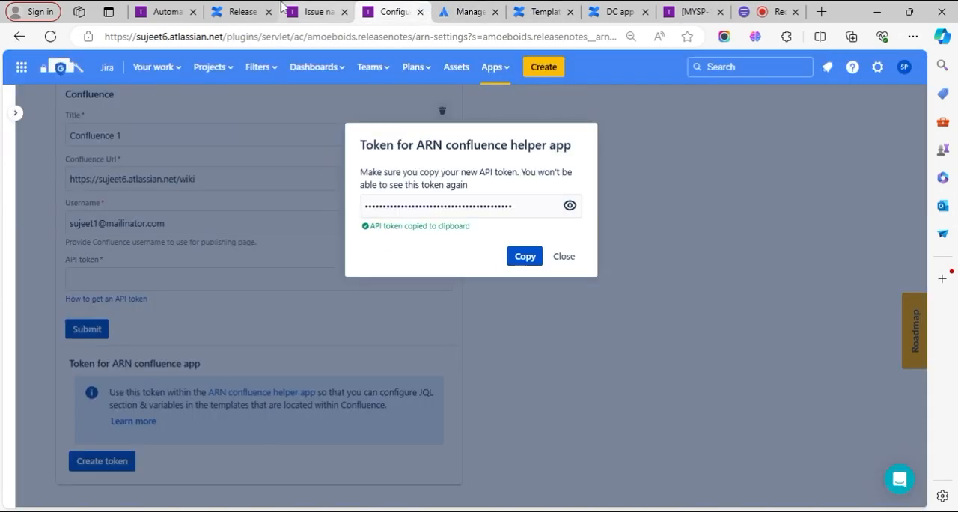
left_click(299, 10)
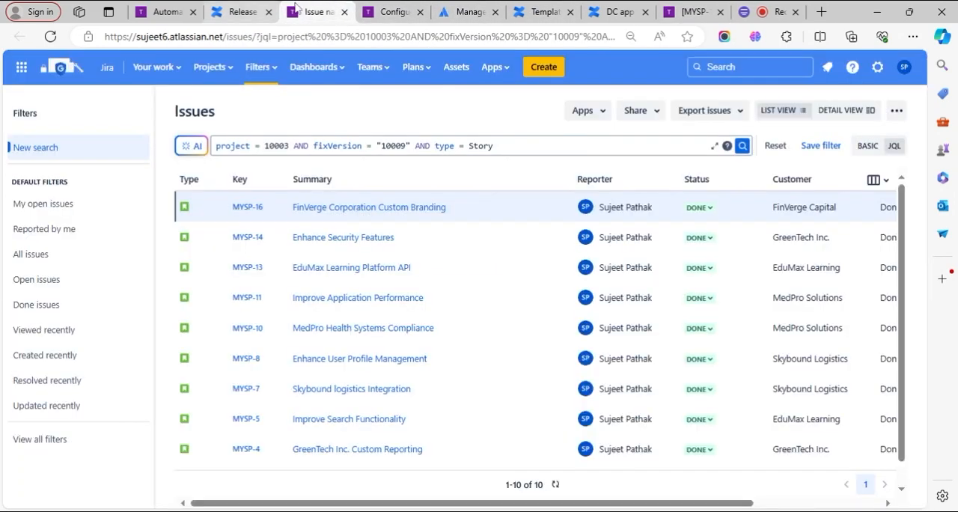
left_click(530, 9)
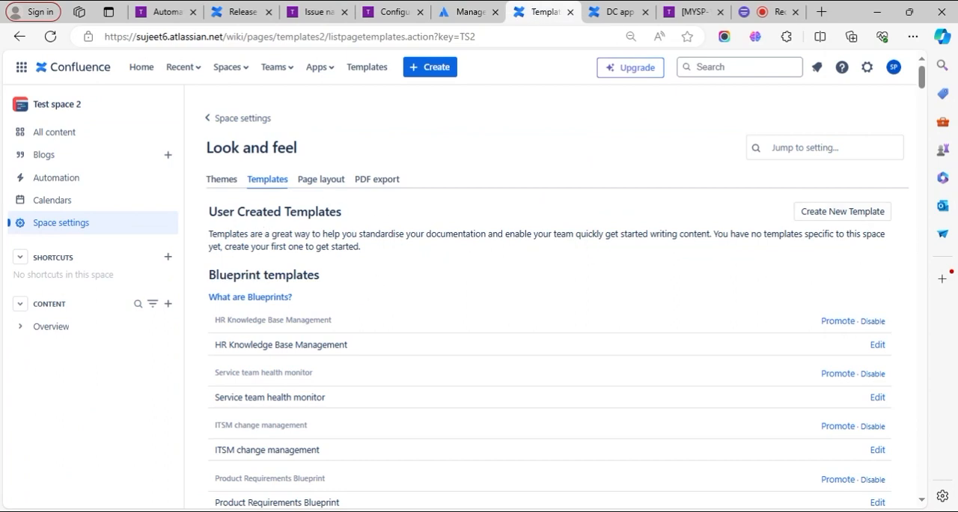
left_click_drag(229, 212, 308, 212)
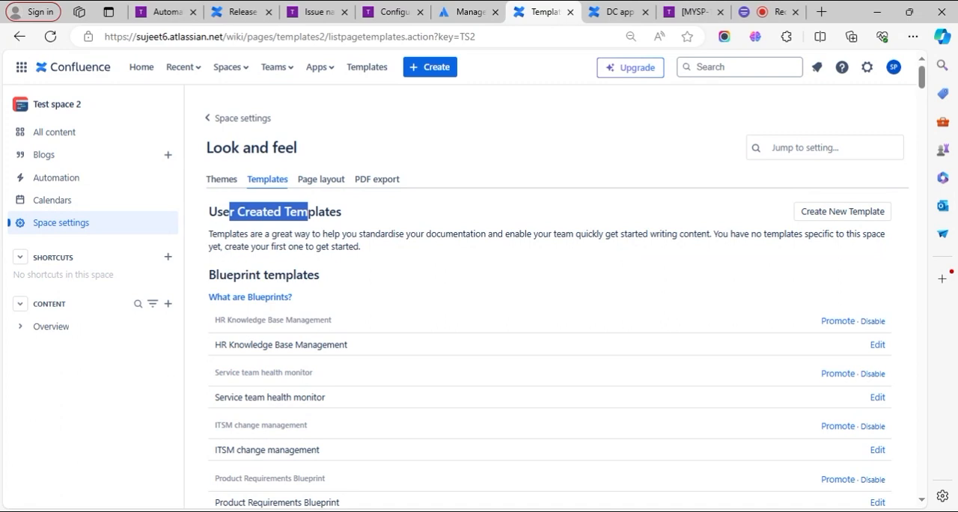
left_click(716, 261)
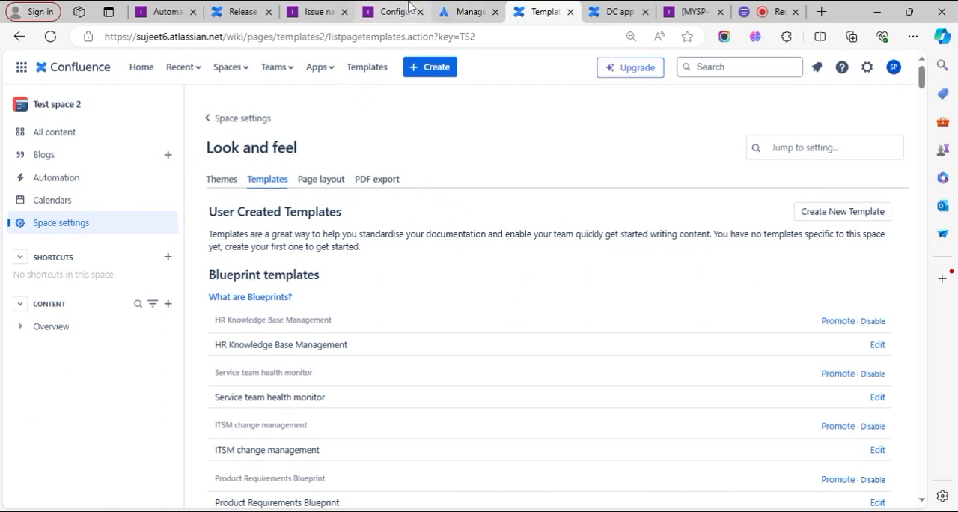
- Expand the Overview content tree in Test space 2 and open the Release notes page
left_click(334, 8)
left_click(374, 7)
left_click(450, 9)
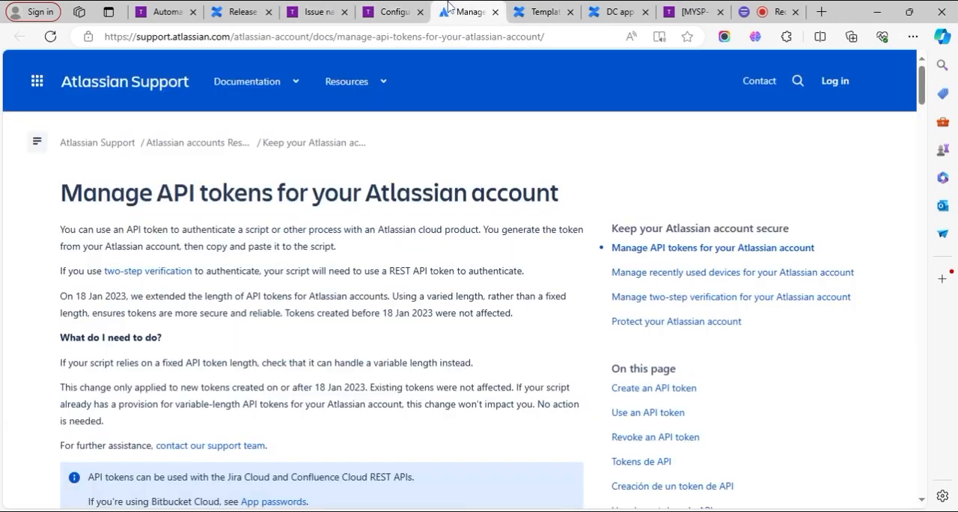
left_click(524, 11)
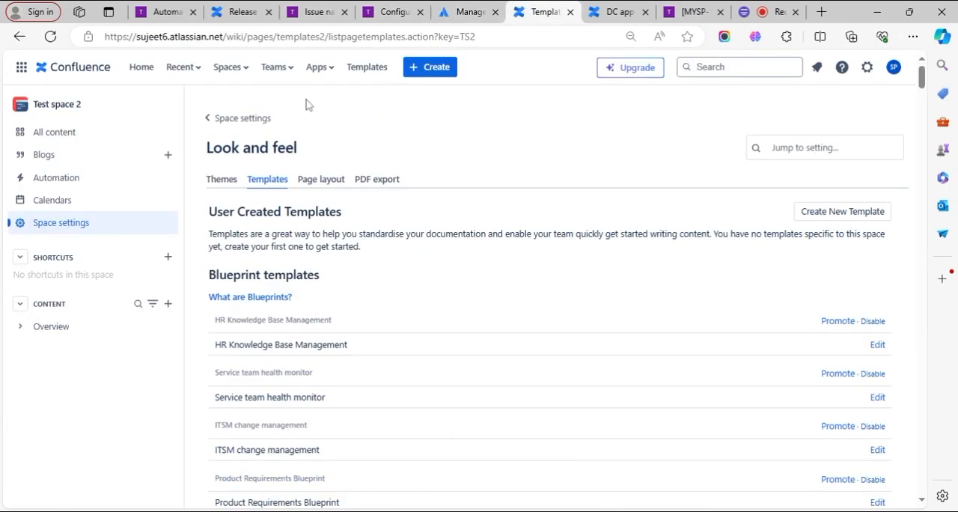
left_click(25, 328)
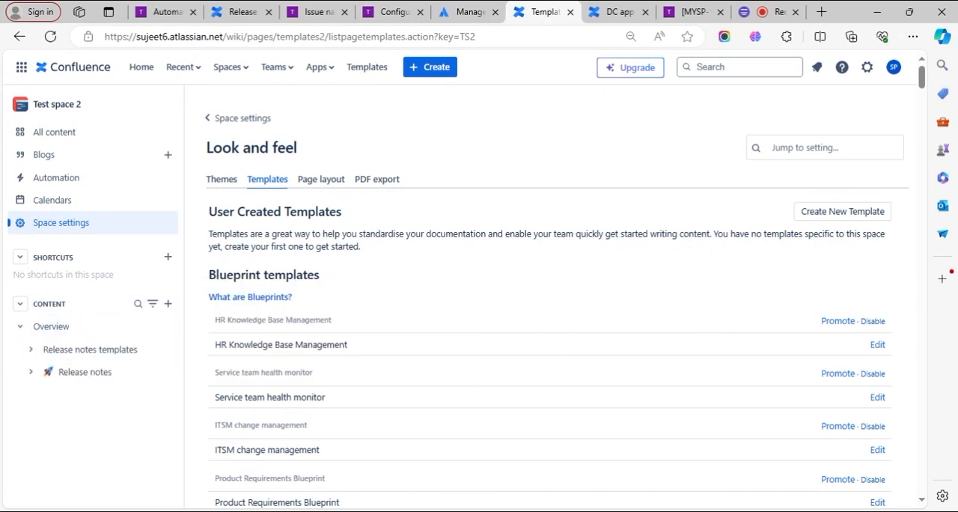
left_click(88, 374)
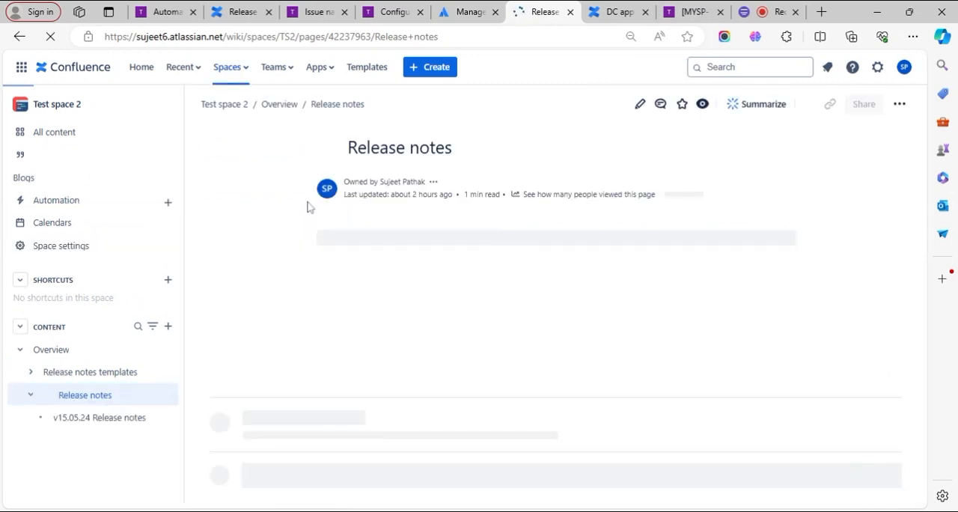
- Set the Jira rule's source template option back to Select a confluence page as a template
left_click(163, 8)
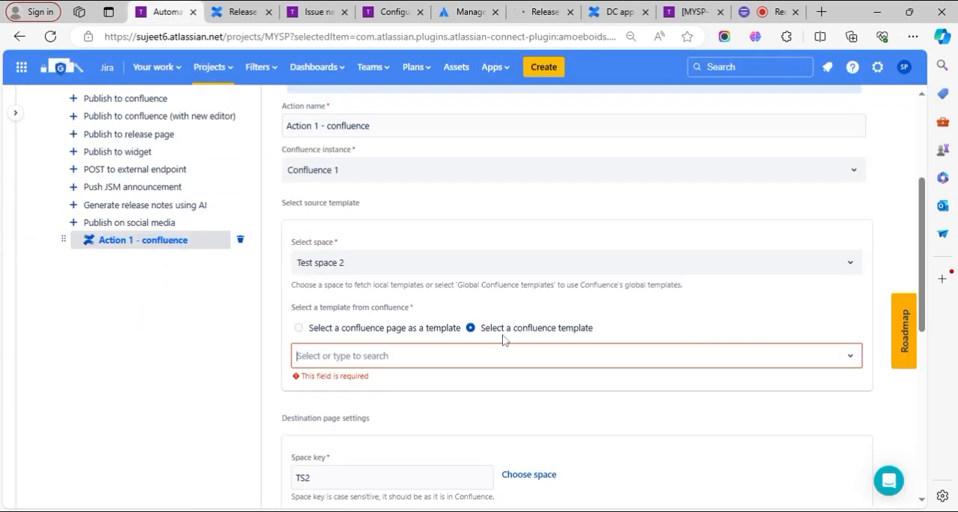
left_click(330, 333)
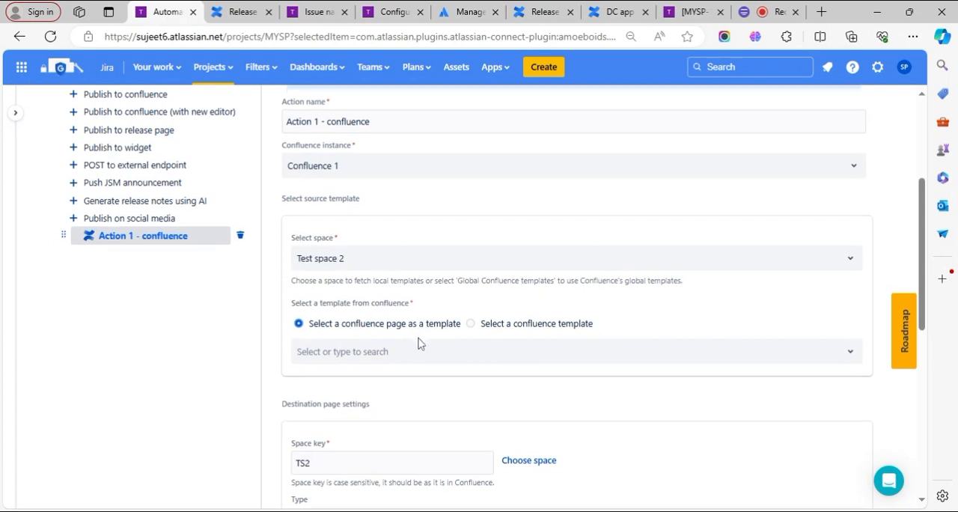
scroll(418, 343, "down", 2)
scroll(418, 343, "up", 5)
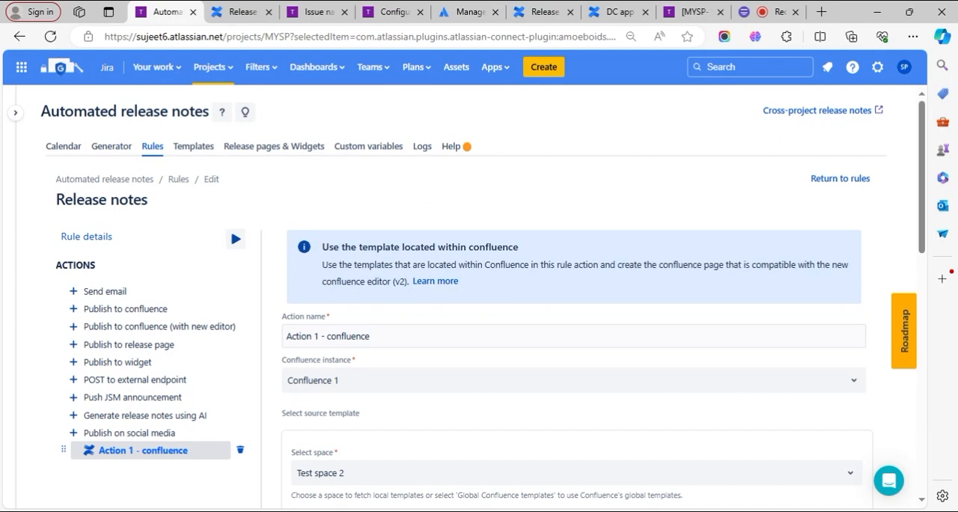
- Return to Test space 2 in Confluence and open the [versionName] Release notes page under Release notes templates
left_click(392, 10)
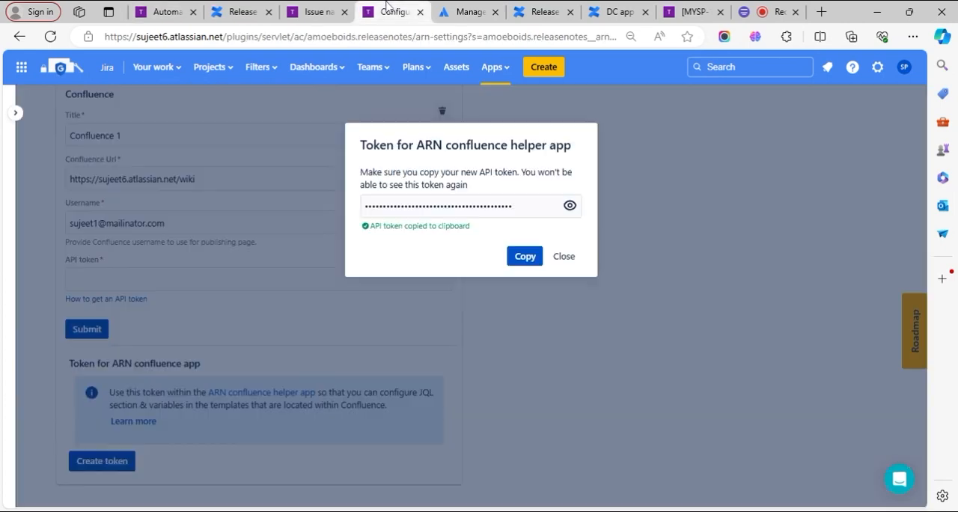
left_click(352, 7)
left_click(470, 11)
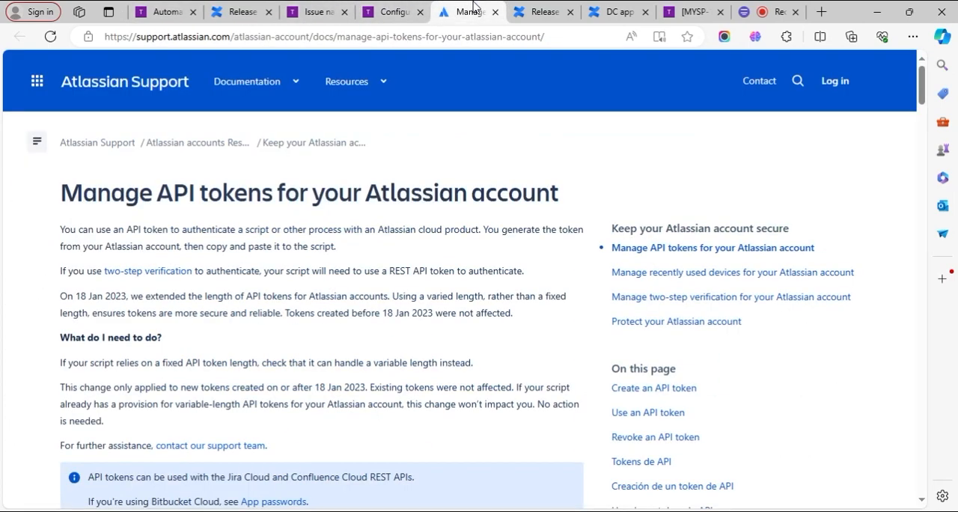
left_click(528, 7)
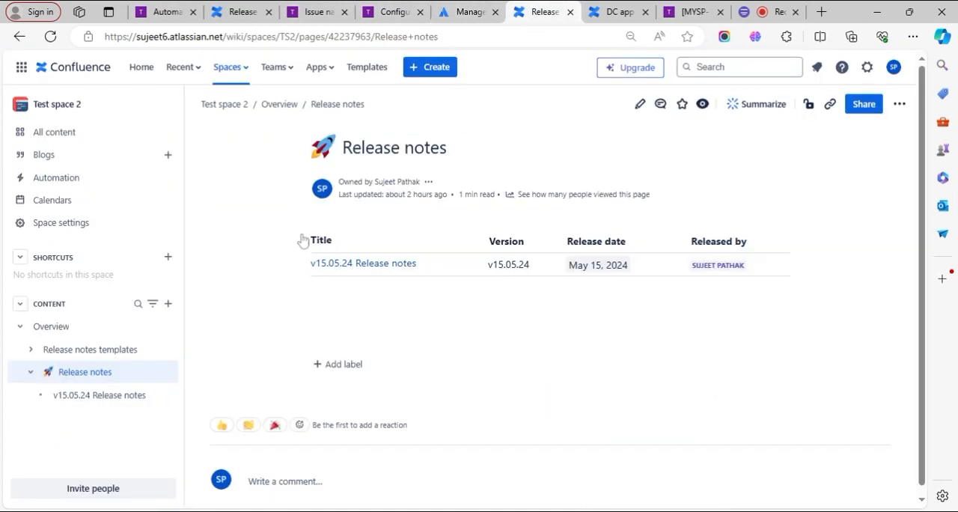
left_click(30, 350)
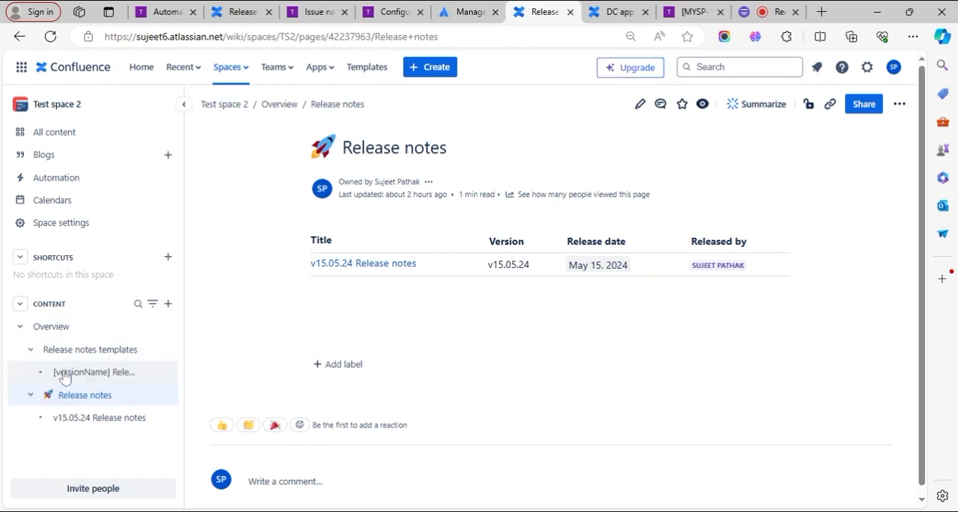
left_click(79, 374)
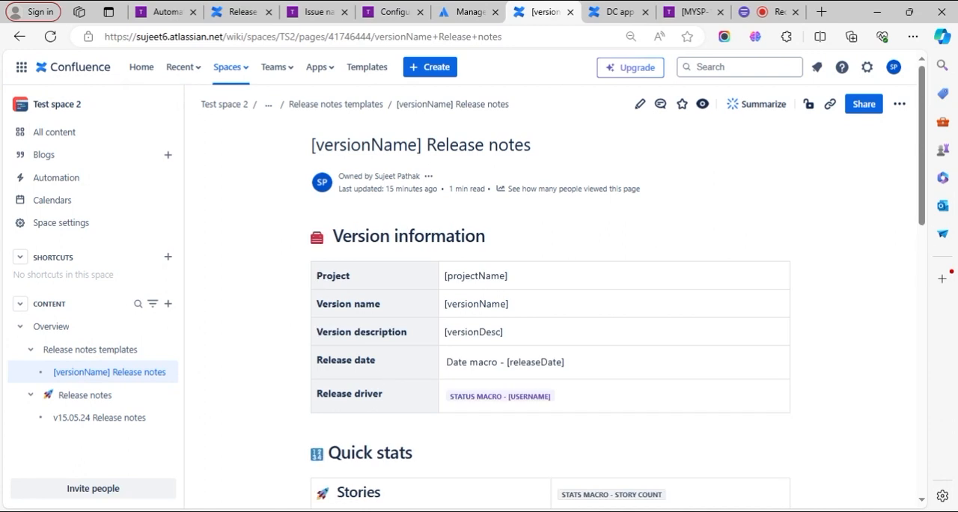
- Return to the Release notes rule in Jira and review the source template and destination page settings of Action 1 - confluence
left_click(166, 11)
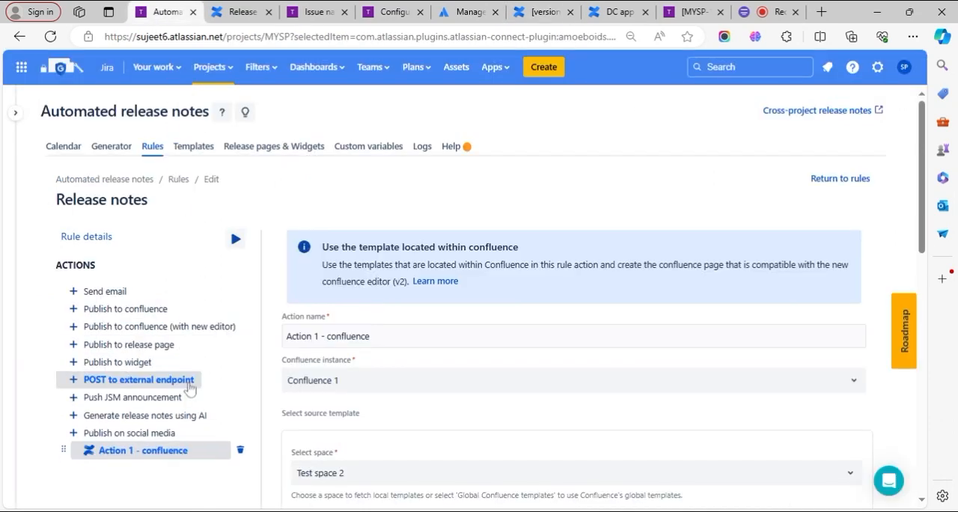
scroll(184, 384, "down", 2)
scroll(441, 322, "down", 1)
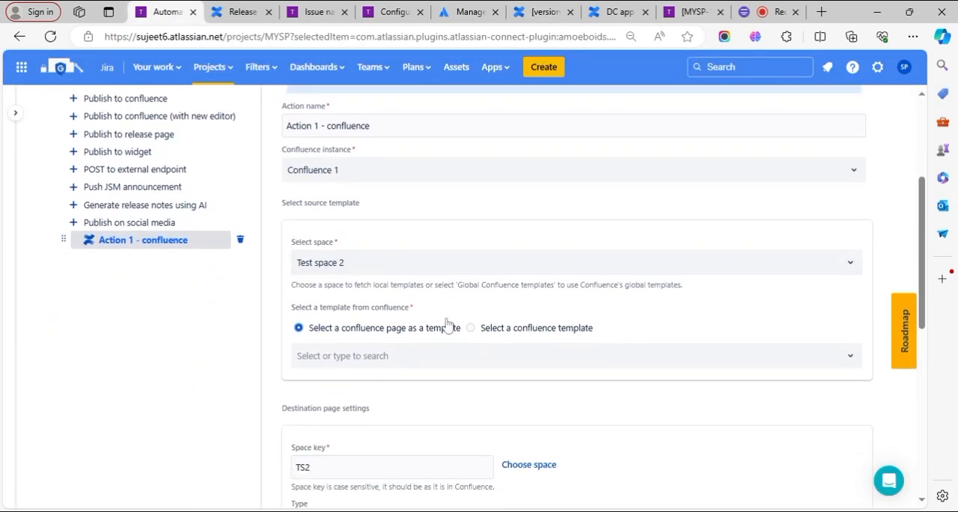
scroll(445, 322, "up", 2)
scroll(445, 322, "down", 7)
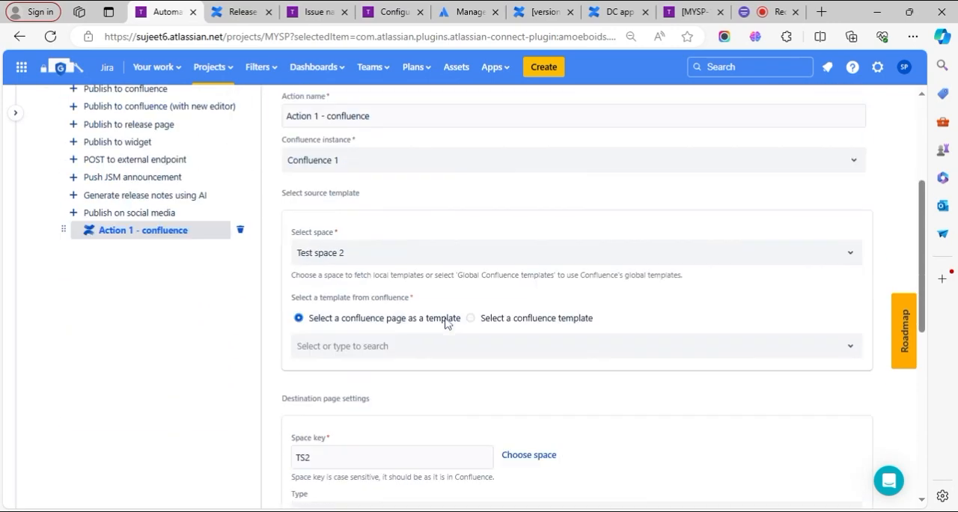
scroll(445, 322, "down", 1)
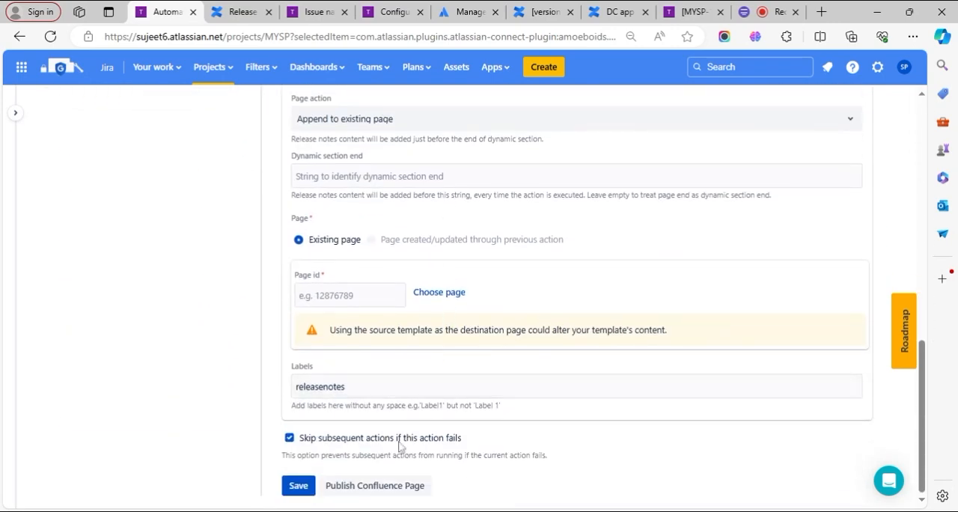
scroll(506, 361, "up", 4)
scroll(507, 361, "up", 5)
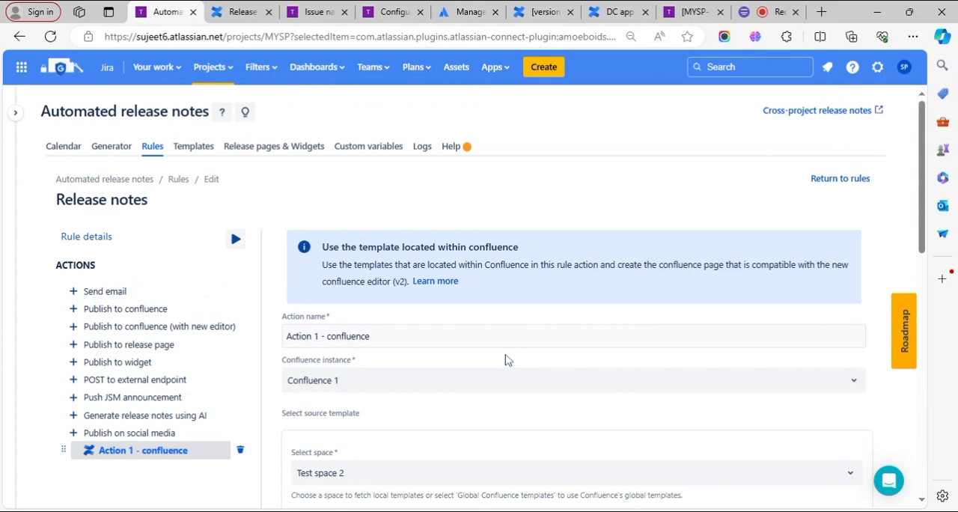
- Open the Release notes rule's details and examine its trigger options
left_click(80, 238)
scroll(481, 369, "down", 2)
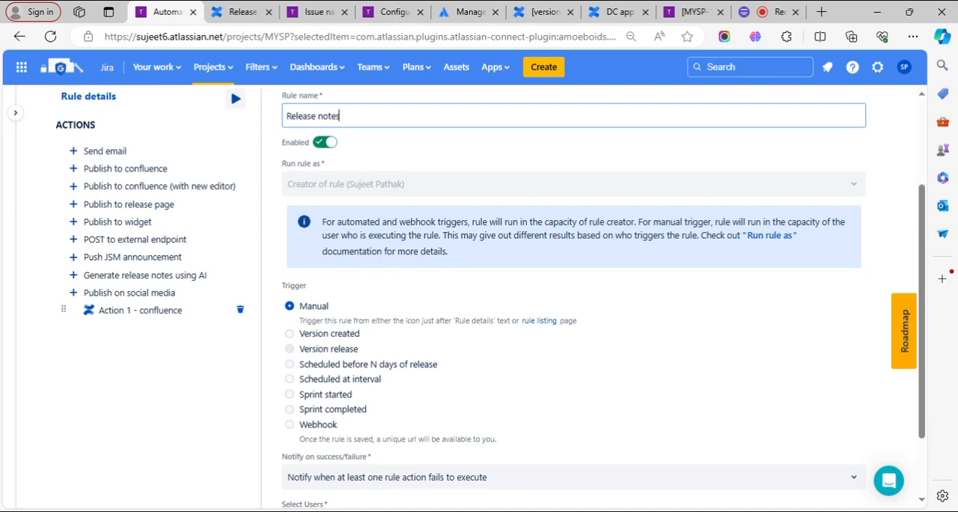
scroll(387, 384, "up", 3)
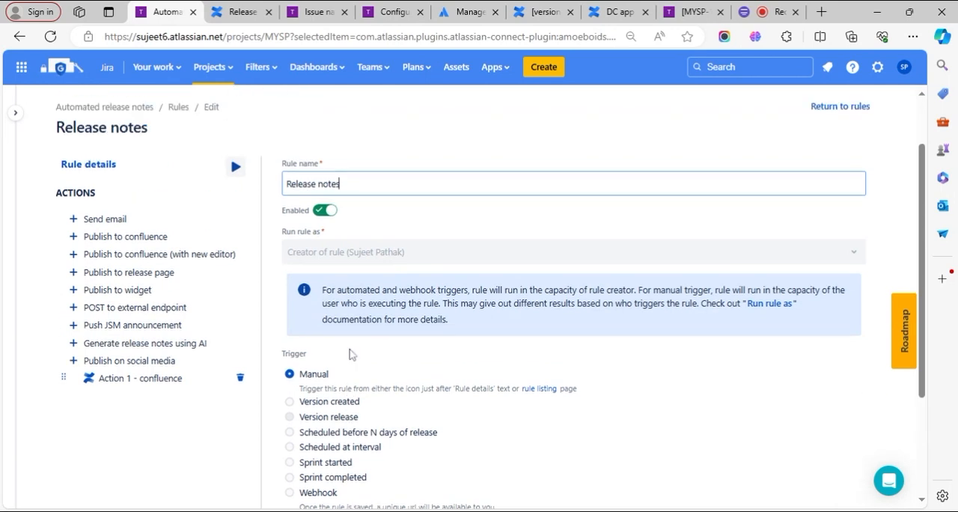